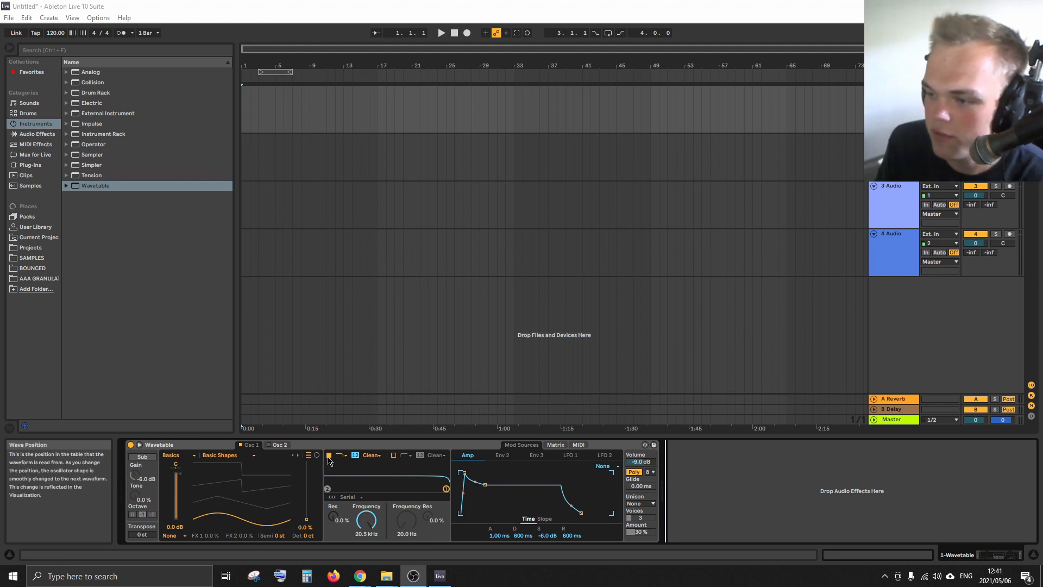
# Delete the existing Wavetable device and load a fresh Wavetable instrument on the MIDI track
pyautogui.click(344, 449)
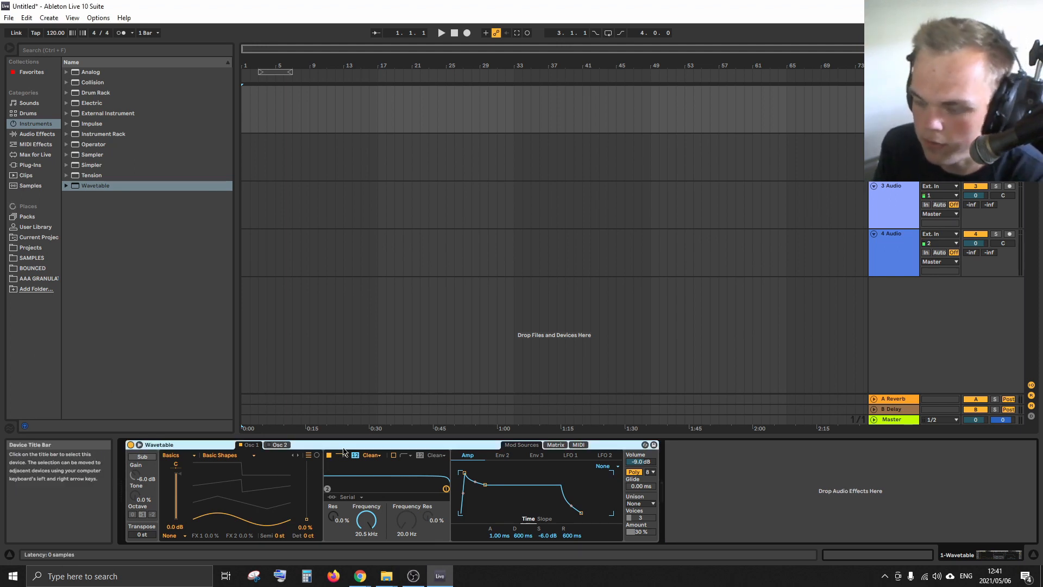
pyautogui.press('Delete')
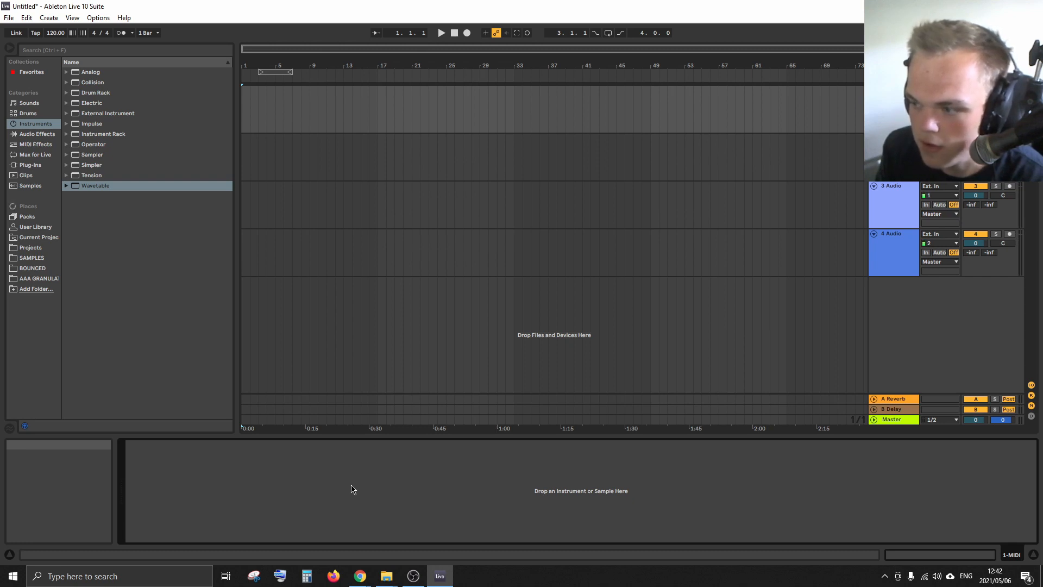
pyautogui.doubleClick(98, 187)
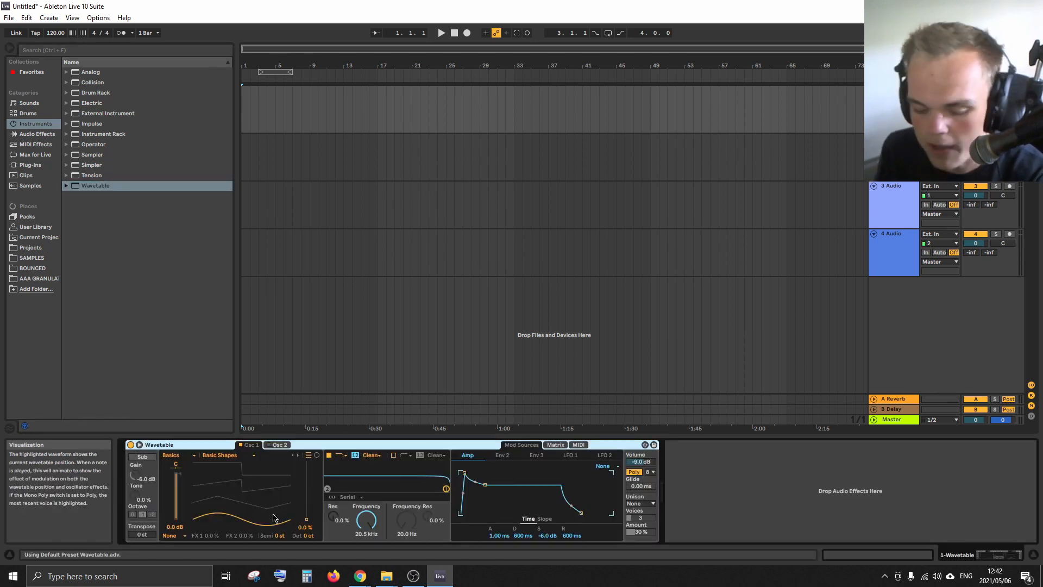
# Set oscillator 1's wave position to about 69% on the Basic Shapes wavetable and audition the sound
pyautogui.click(242, 491)
pyautogui.moveTo(242, 491); pyautogui.dragTo(239, 486)
pyautogui.press('a')
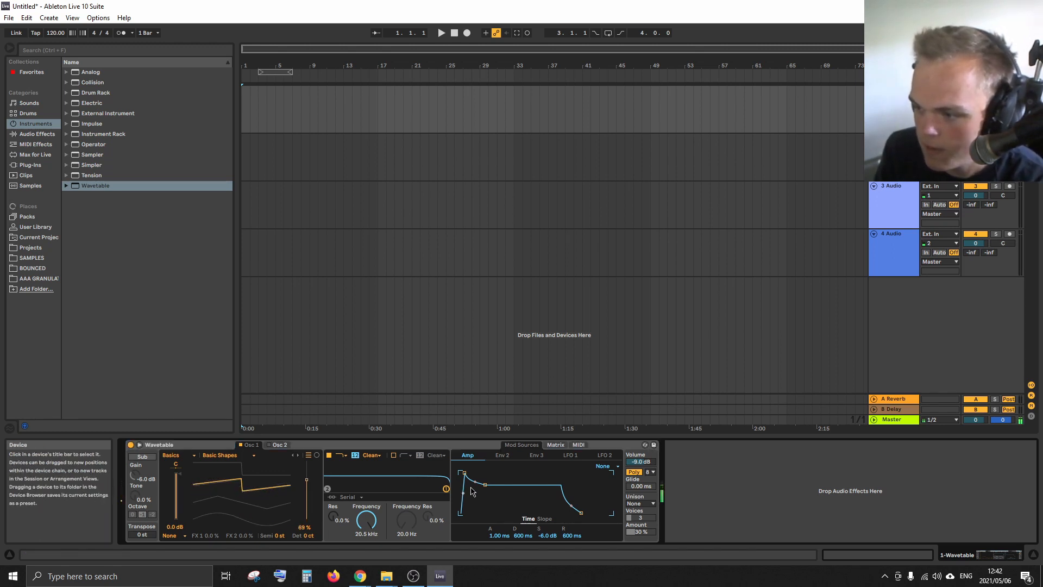
# Reshape the Amp envelope to 1.15 s decay, 0.0 dB sustain and 1.50 ms release, and audition a note
pyautogui.moveTo(485, 485); pyautogui.dragTo(488, 472)
pyautogui.moveTo(581, 512); pyautogui.dragTo(560, 513)
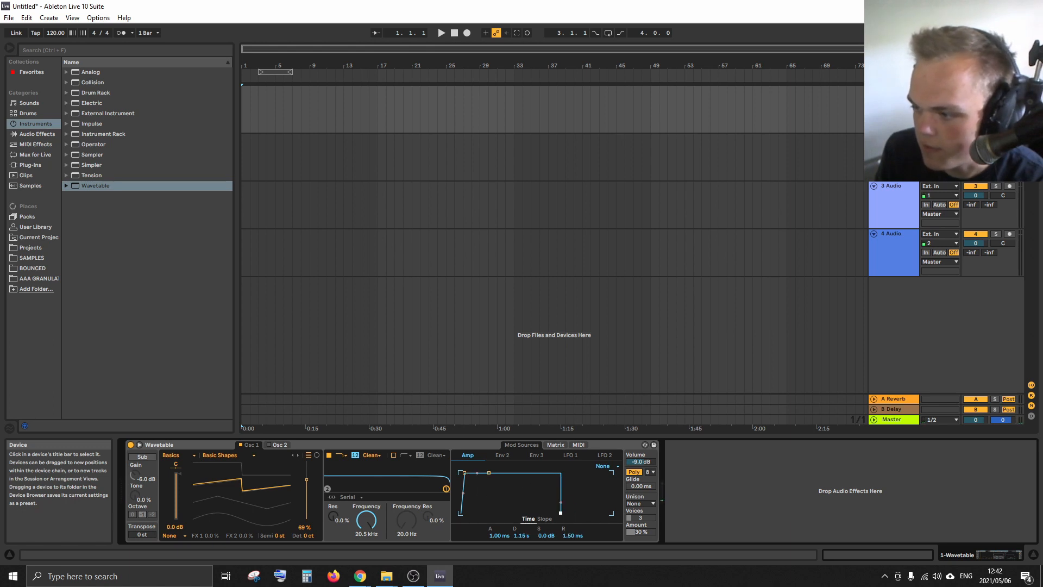
pyautogui.press('a')
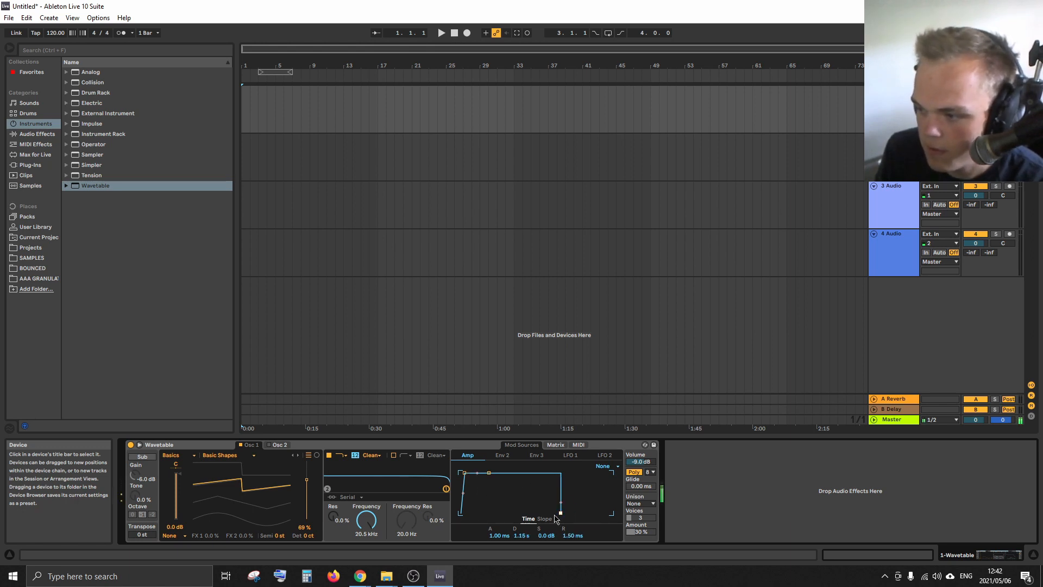
# Enable oscillator 2, set its wave position to about 64%, and audition the combined sound
pyautogui.click(279, 444)
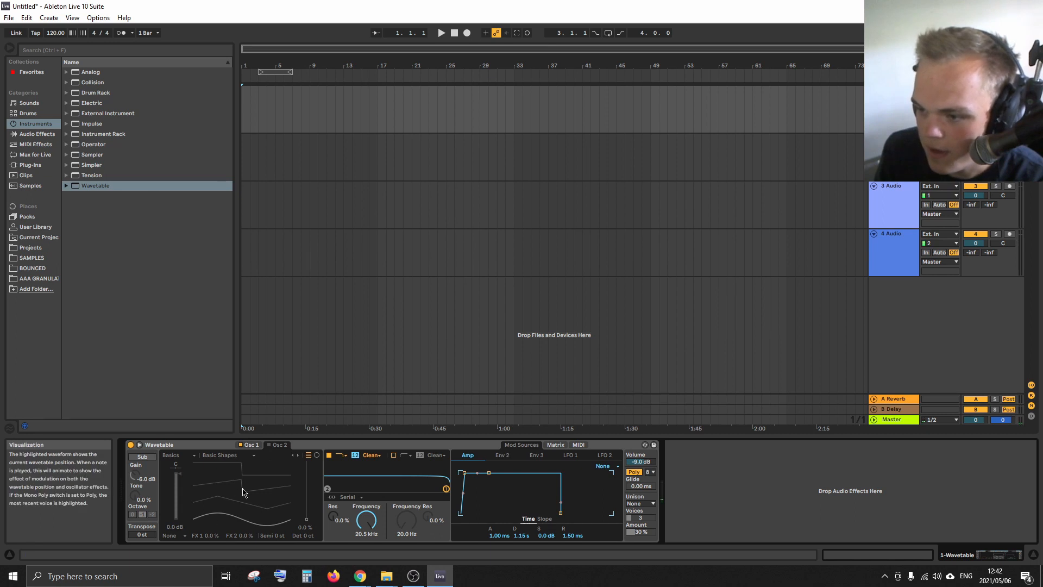
pyautogui.moveTo(245, 491); pyautogui.dragTo(243, 484)
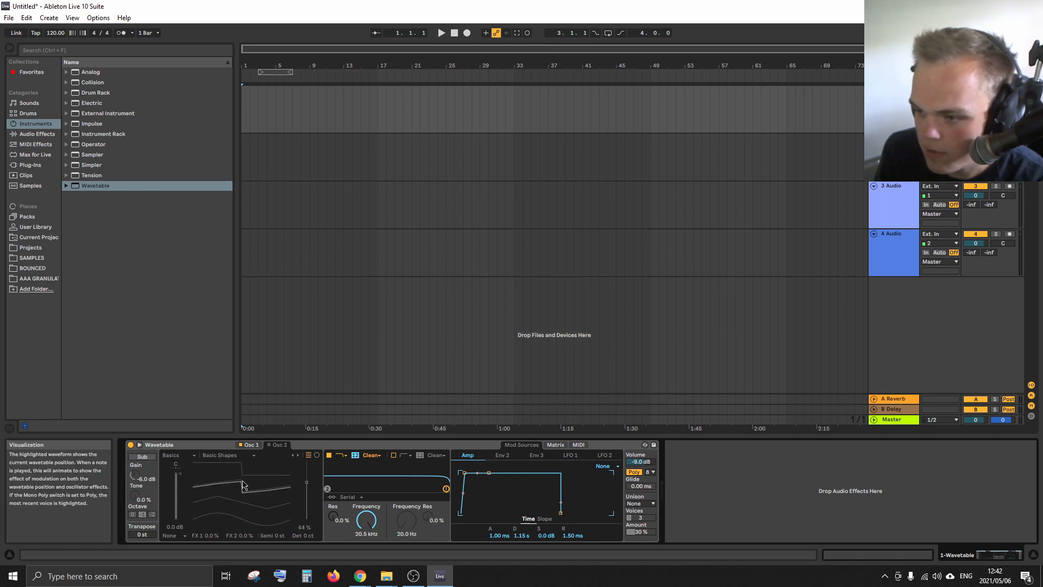
pyautogui.click(269, 445)
pyautogui.press('a')
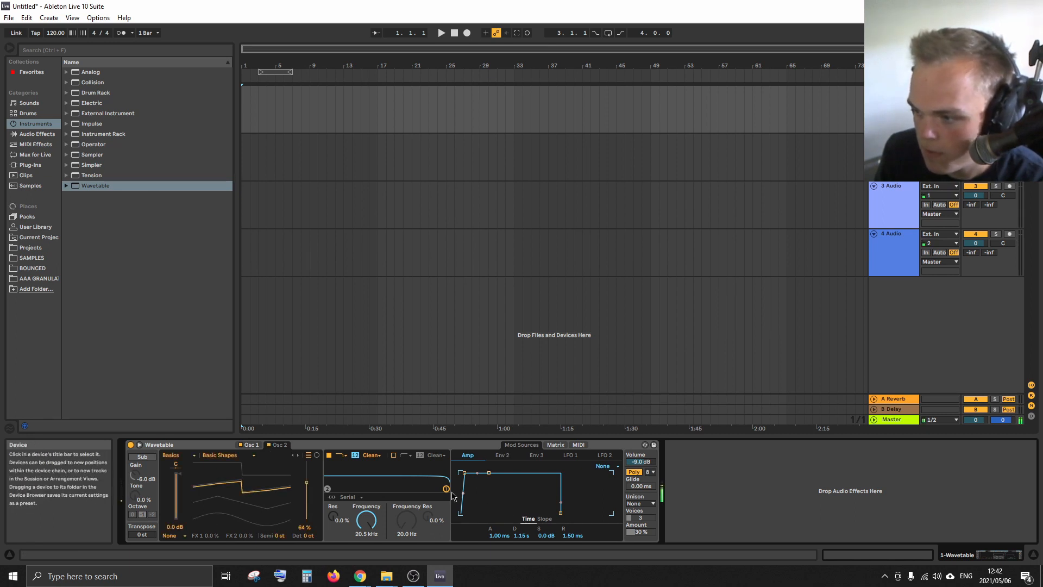
# Detune oscillator 2 by -50 ct, keeping both oscillators on
pyautogui.click(274, 446)
pyautogui.click(251, 444)
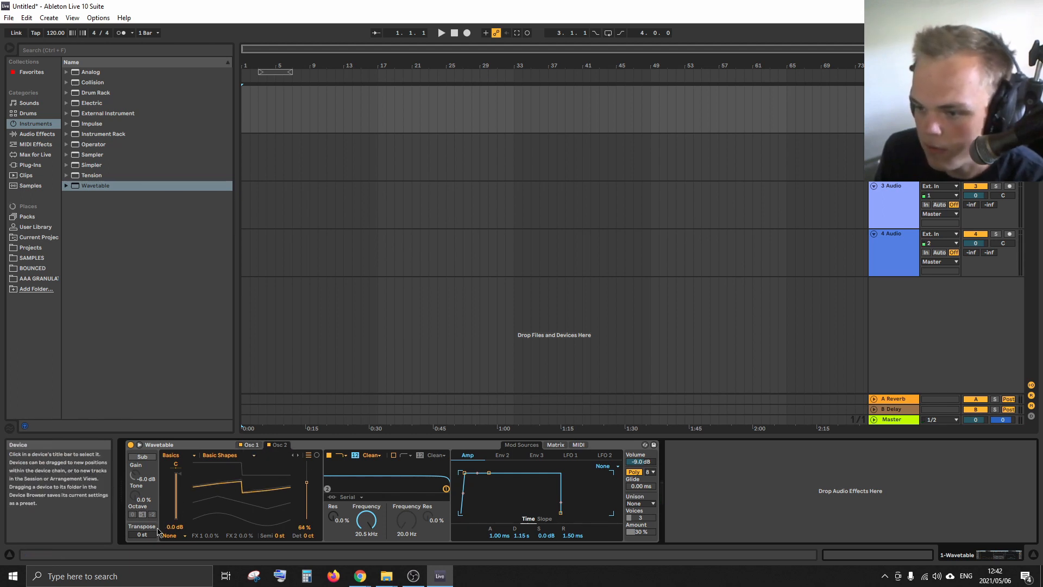
pyautogui.click(305, 537)
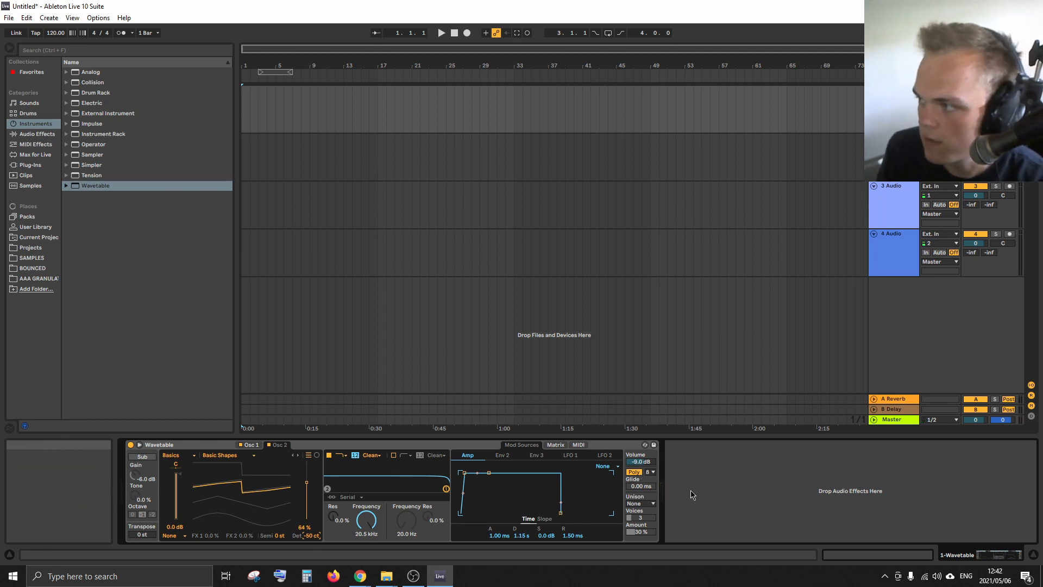
# Search the audio effects for "LIM" and add a Limiter after the Wavetable instrument
pyautogui.click(116, 53)
pyautogui.write('LIM')
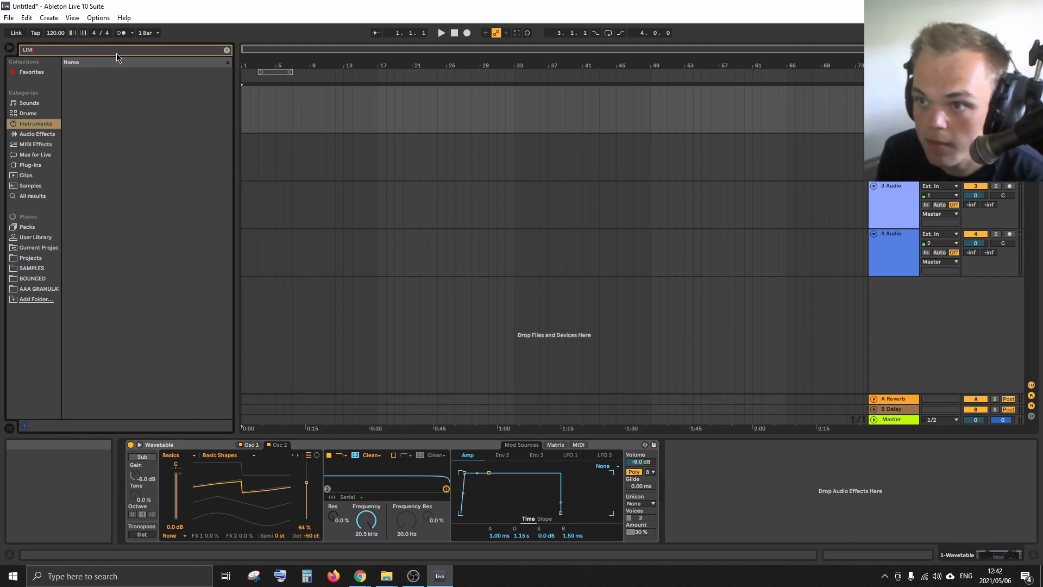
pyautogui.click(46, 136)
pyautogui.click(80, 94)
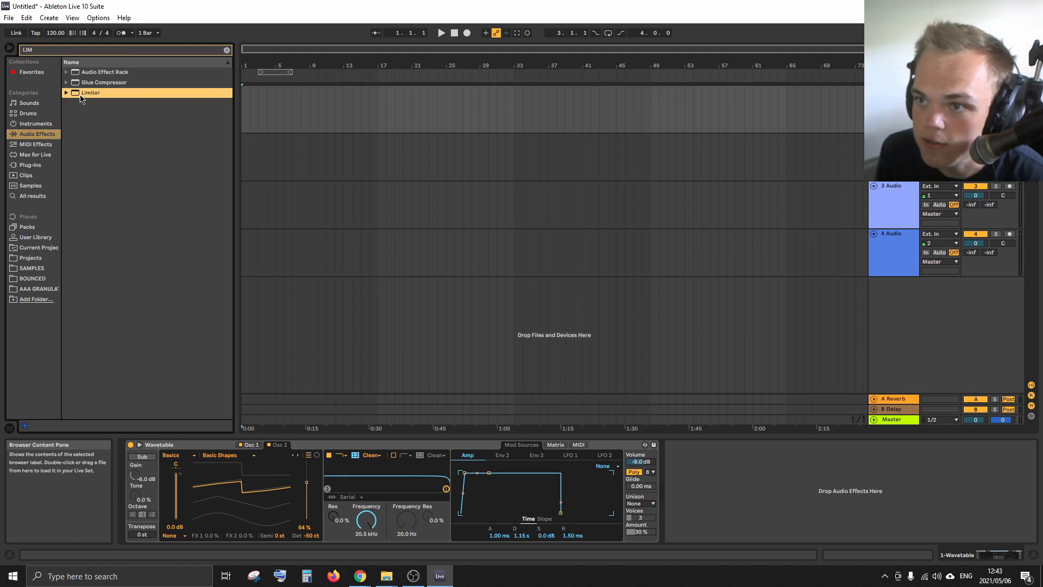
pyautogui.moveTo(92, 98); pyautogui.dragTo(712, 462)
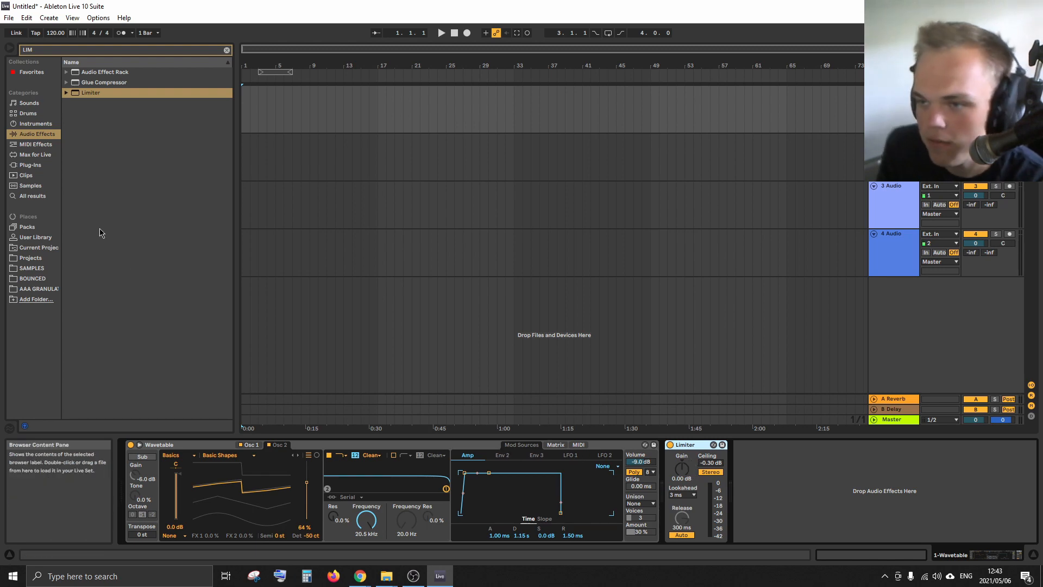
# Clear the browser search and insert an Overdrive effect between Wavetable and the Limiter
pyautogui.click(226, 50)
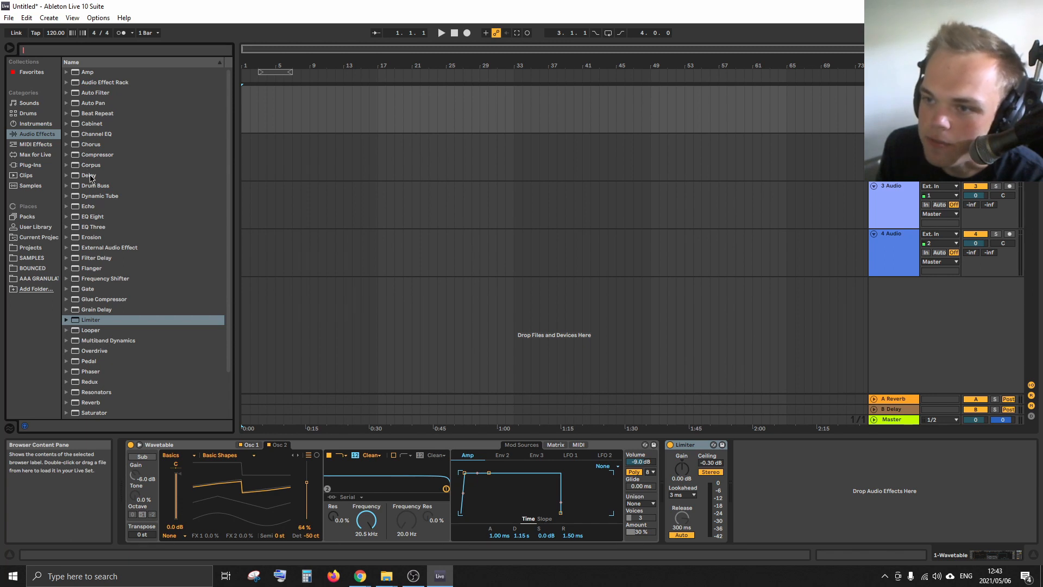
pyautogui.scroll(-3, 125, 190)
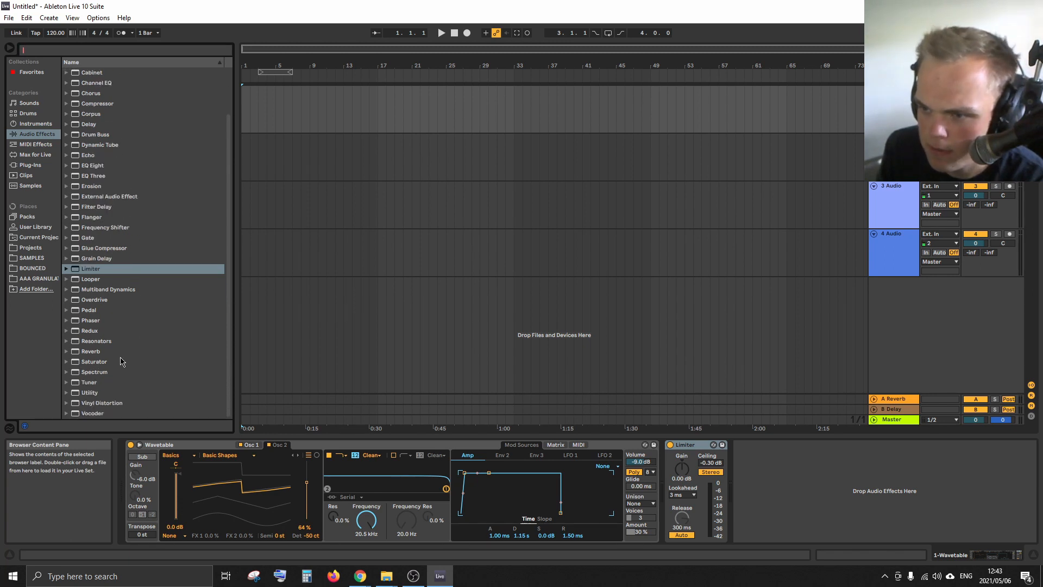
pyautogui.click(108, 363)
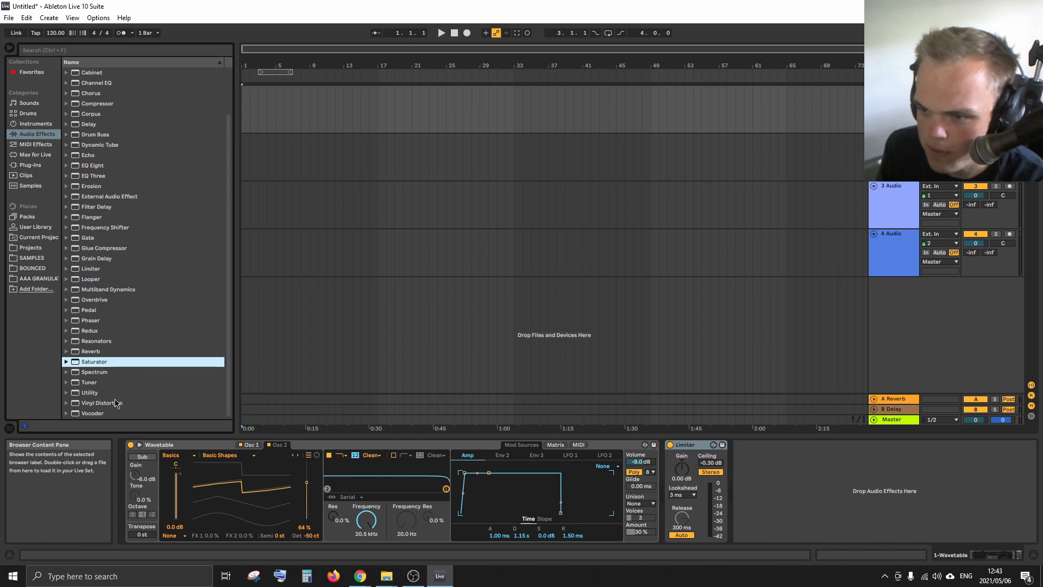
pyautogui.scroll(1, 126, 359)
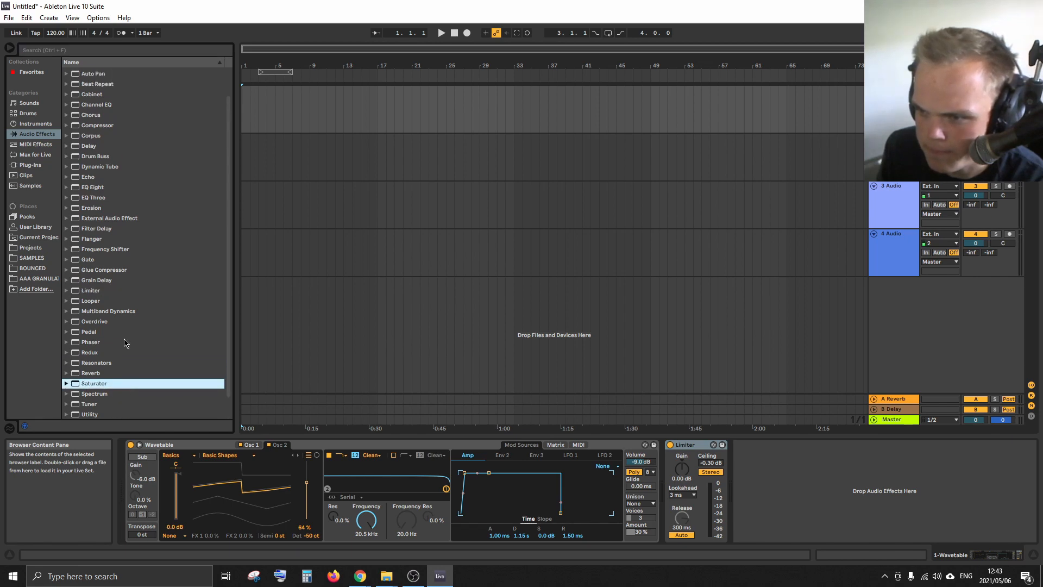
pyautogui.click(105, 343)
pyautogui.moveTo(106, 322)
pyautogui.mouseDown()
pyautogui.moveTo(443, 429)
pyautogui.moveTo(562, 505)
pyautogui.moveTo(664, 502)
pyautogui.moveTo(688, 492)
pyautogui.moveTo(688, 467)
pyautogui.mouseUp()
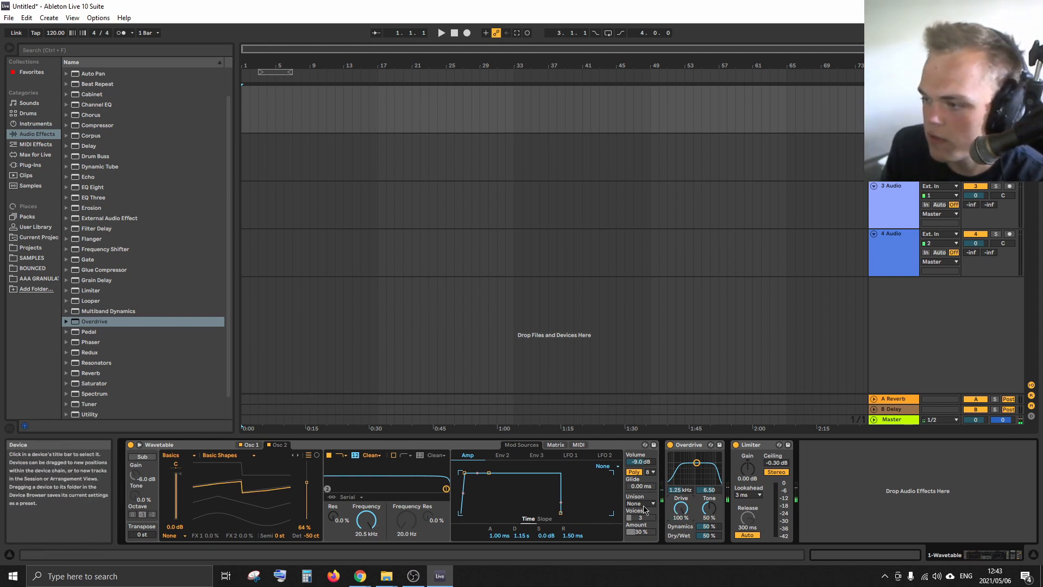
# Switch Wavetable from Poly to Mono and set its glide time to 232 ms
pyautogui.moveTo(641, 486); pyautogui.dragTo(641, 491)
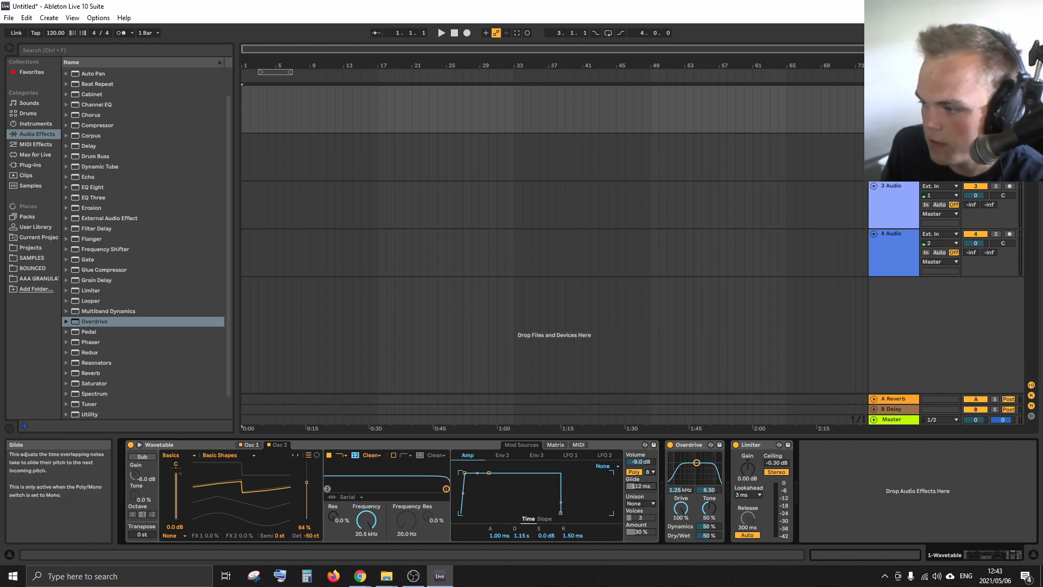
pyautogui.click(634, 471)
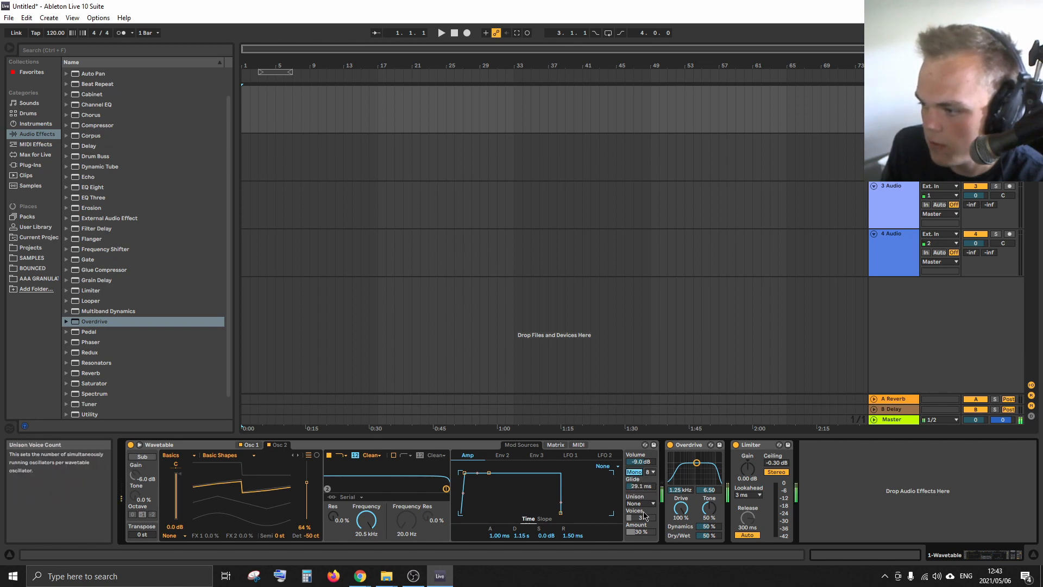
pyautogui.press('space')
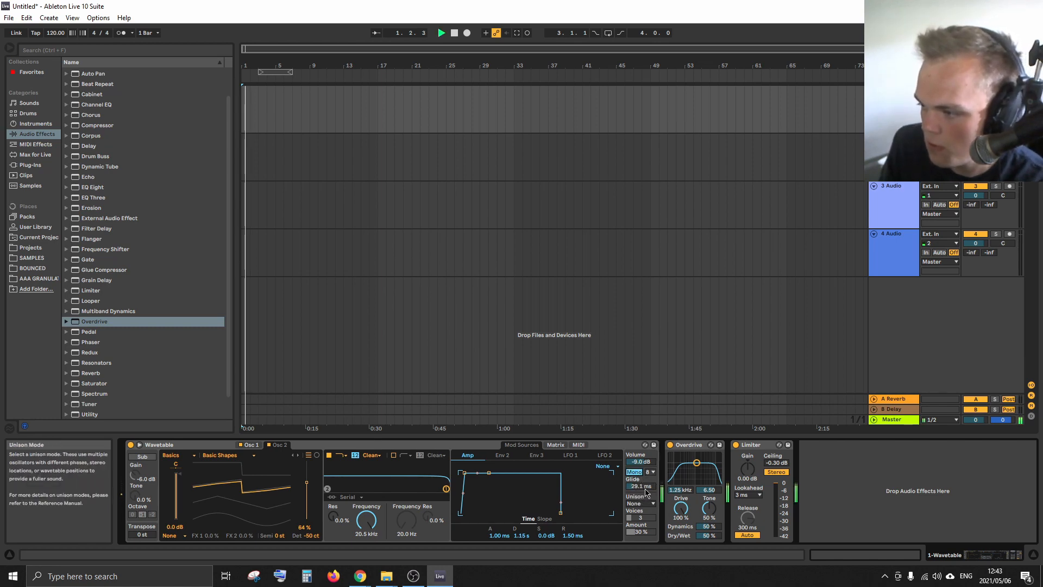
pyautogui.moveTo(645, 488); pyautogui.dragTo(645, 471)
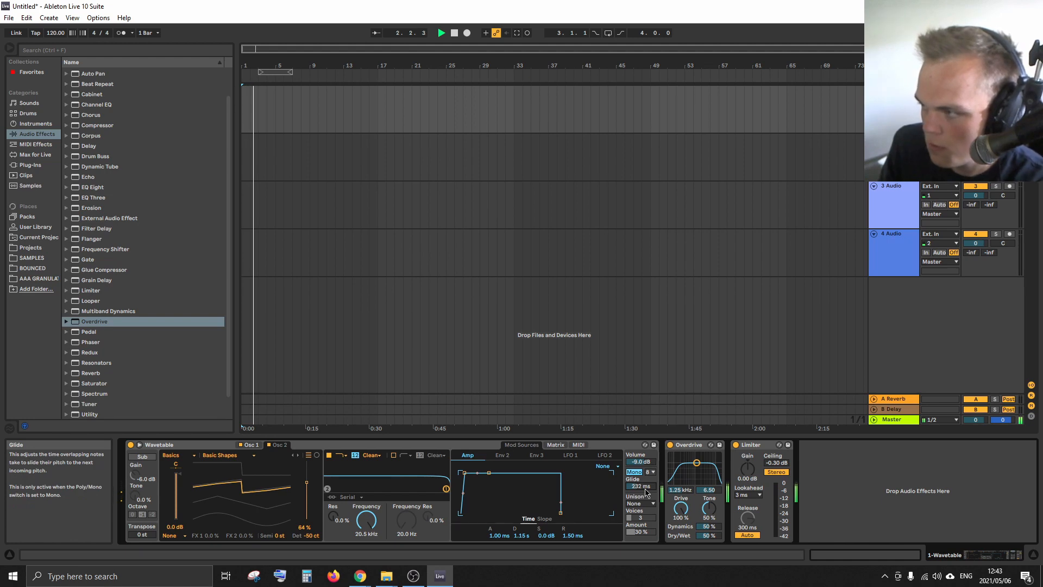
# Stop playback and move the four-bar loop region so it starts at bar 1
pyautogui.press('space')
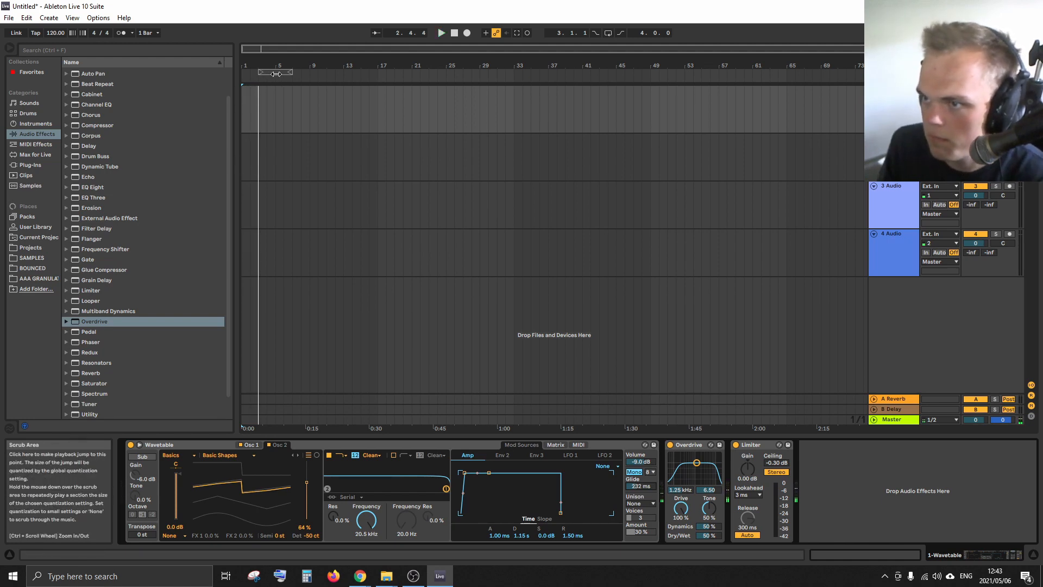
pyautogui.moveTo(274, 73); pyautogui.dragTo(257, 72)
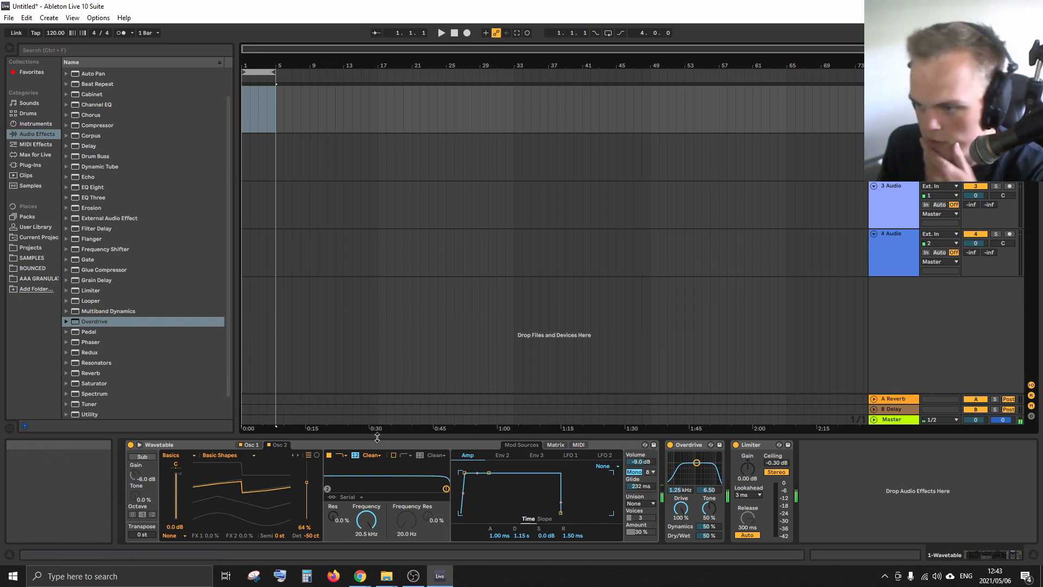
# Group the Wavetable device into an Instrument Rack and show the rack's chain list
pyautogui.click(363, 445)
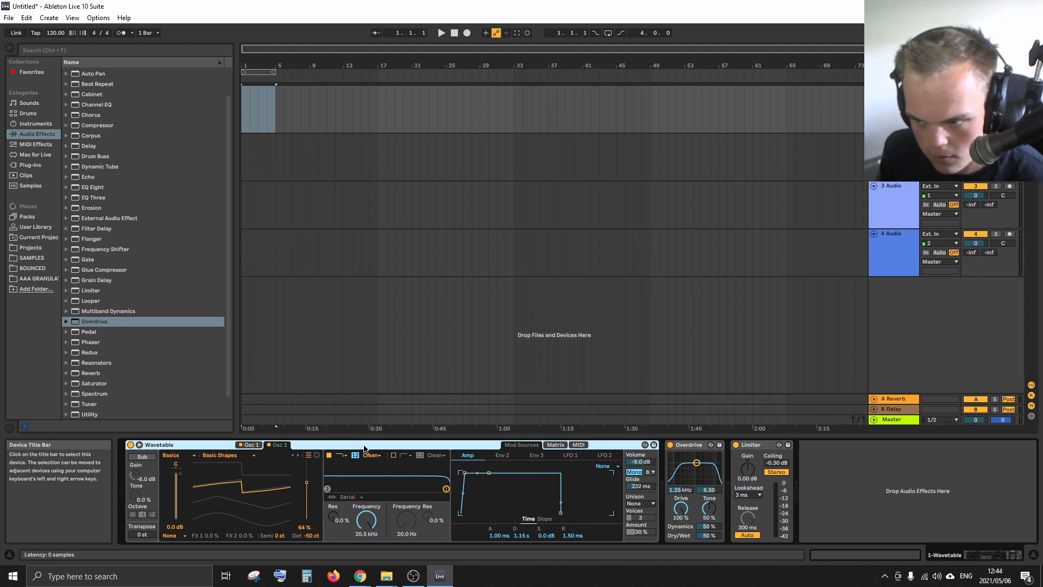
pyautogui.hotkey('ctrl', 'g')
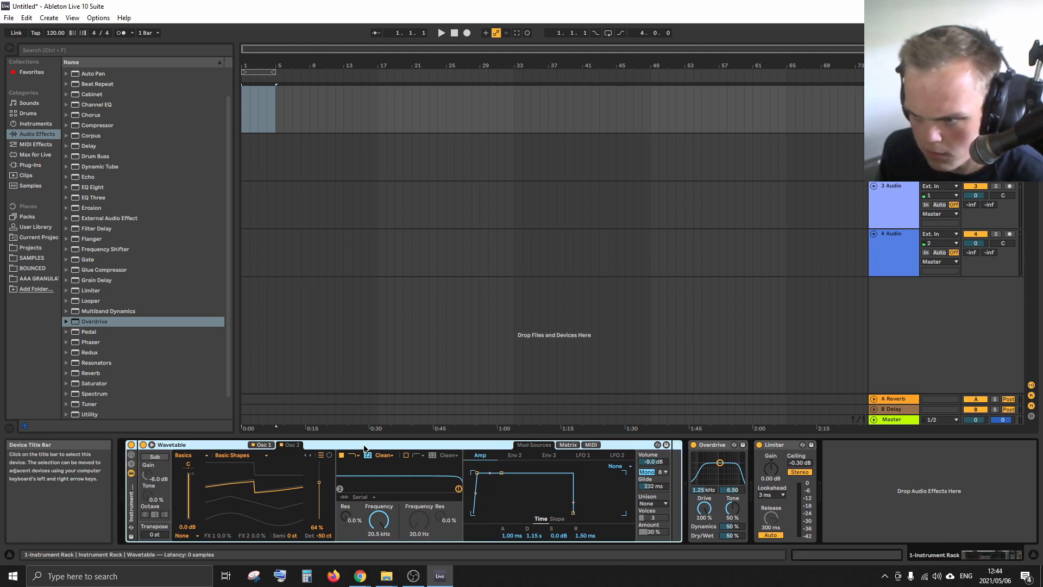
pyautogui.rightClick(365, 448)
pyautogui.click(362, 445)
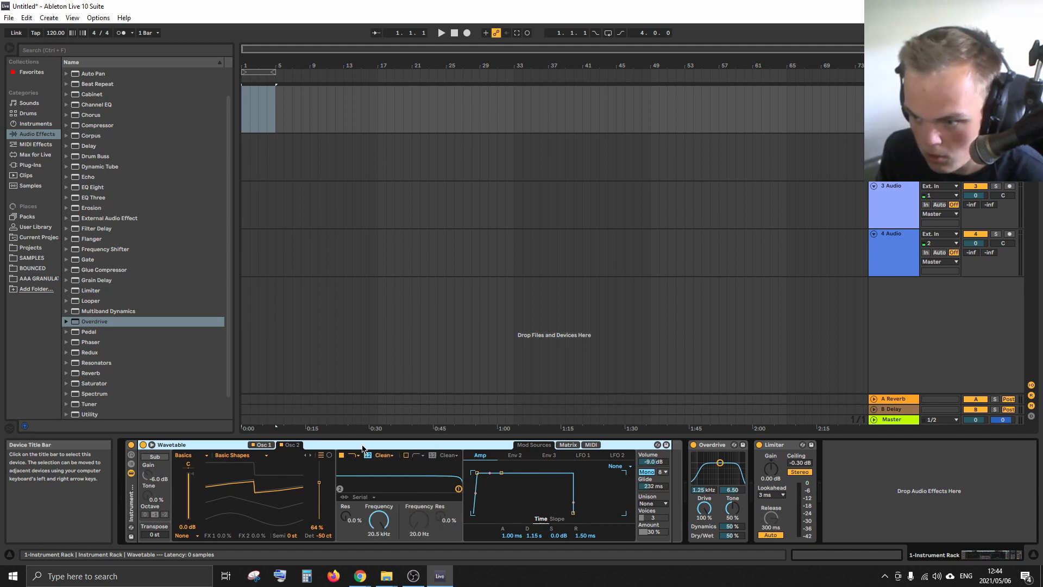
pyautogui.click(131, 463)
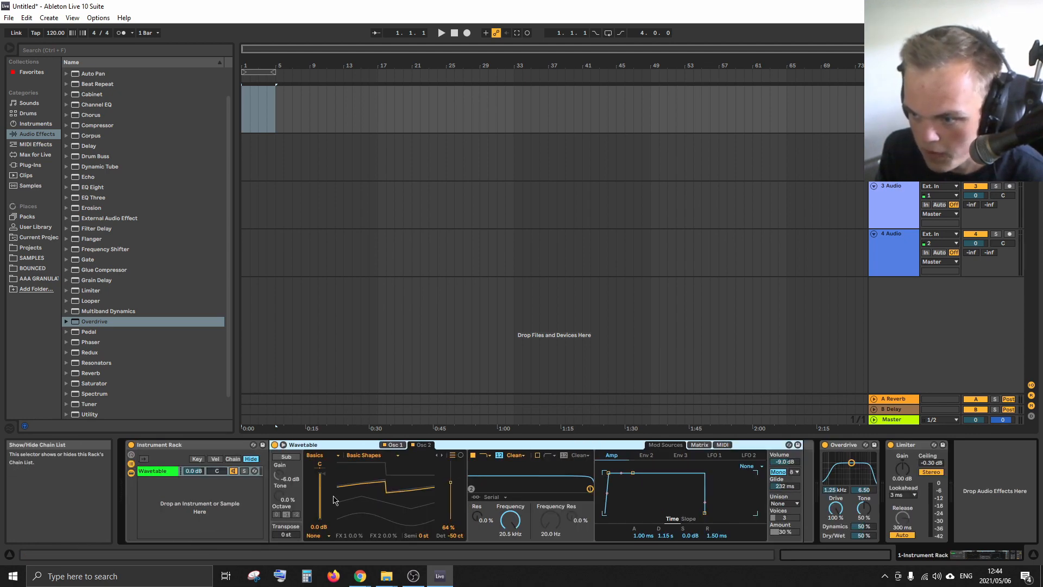
pyautogui.click(201, 508)
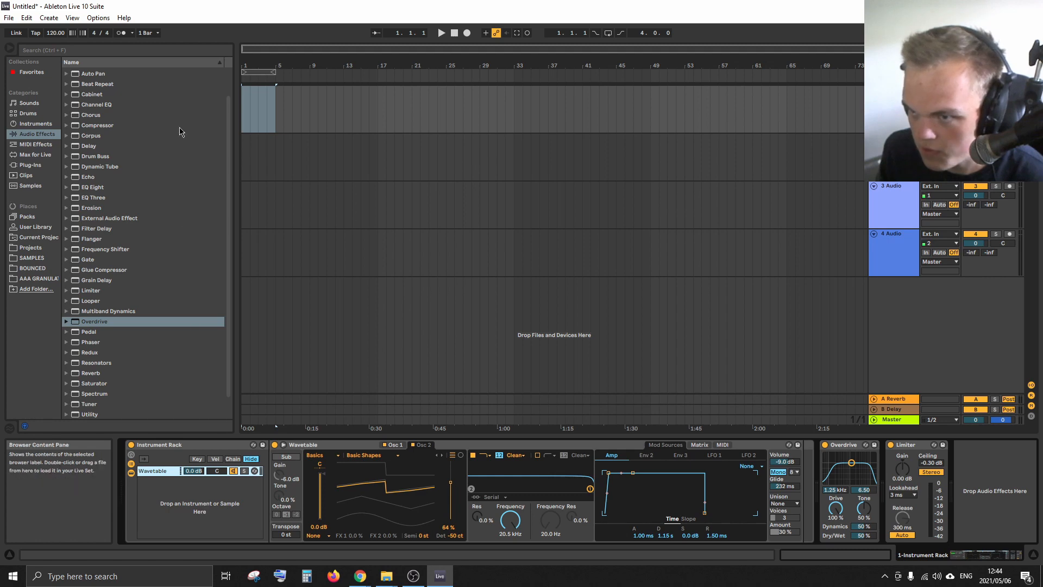
# Add a second Wavetable instrument as a new chain in the Instrument Rack and solo that chain
pyautogui.click(36, 123)
pyautogui.click(37, 165)
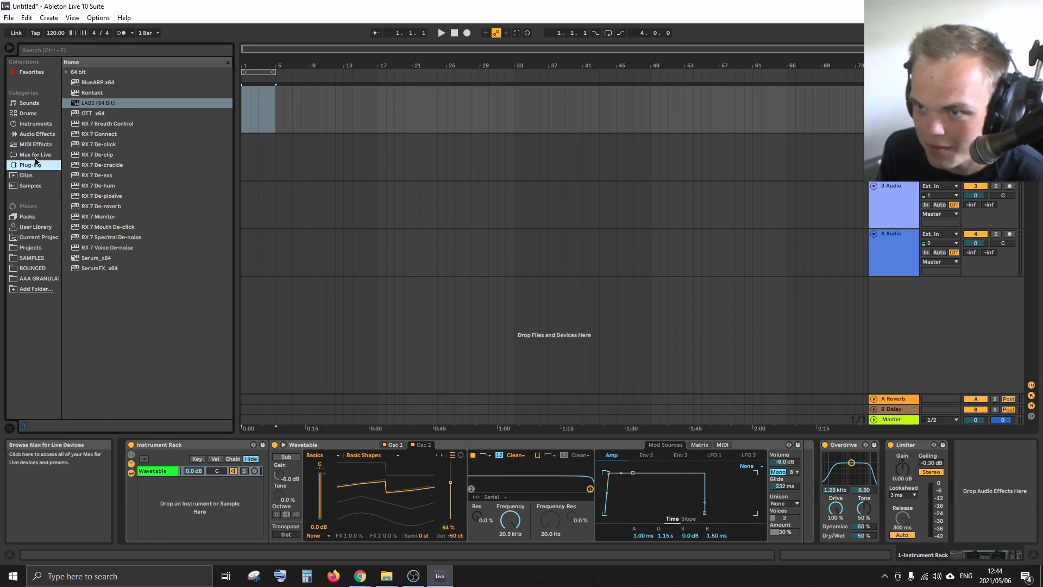
pyautogui.click(36, 155)
pyautogui.click(38, 124)
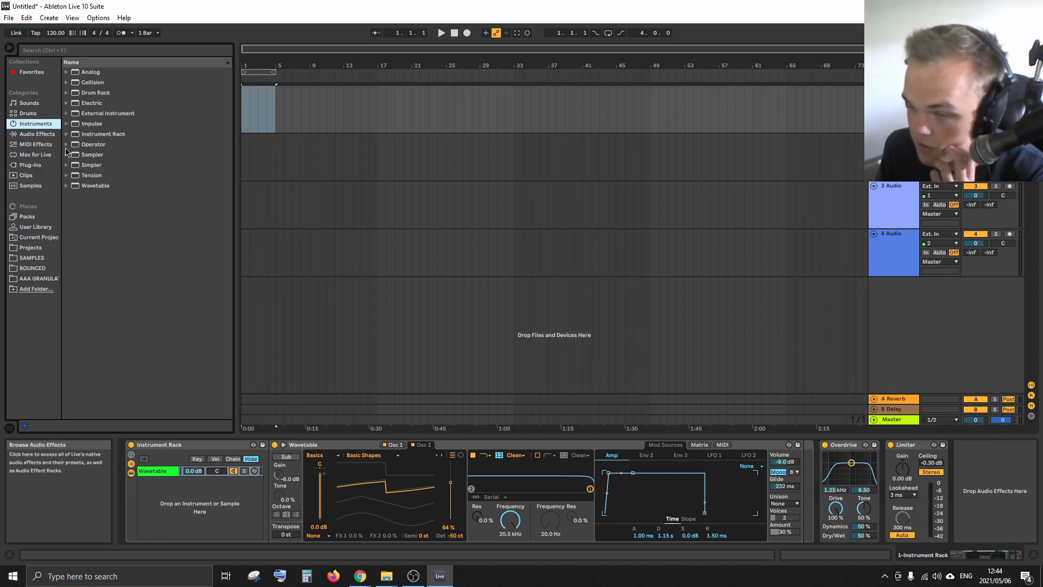
pyautogui.click(95, 186)
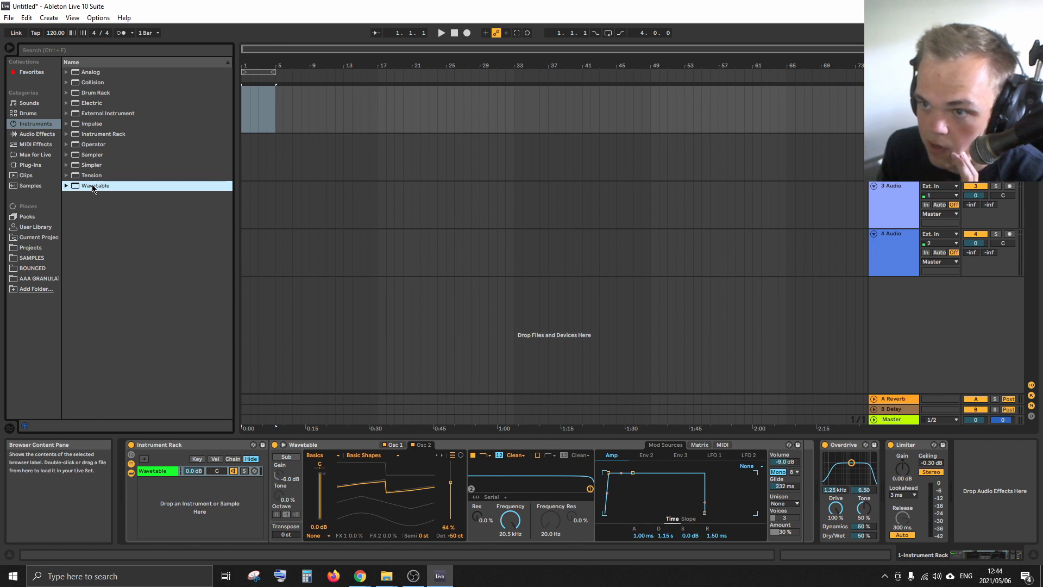
pyautogui.moveTo(93, 189); pyautogui.dragTo(214, 514)
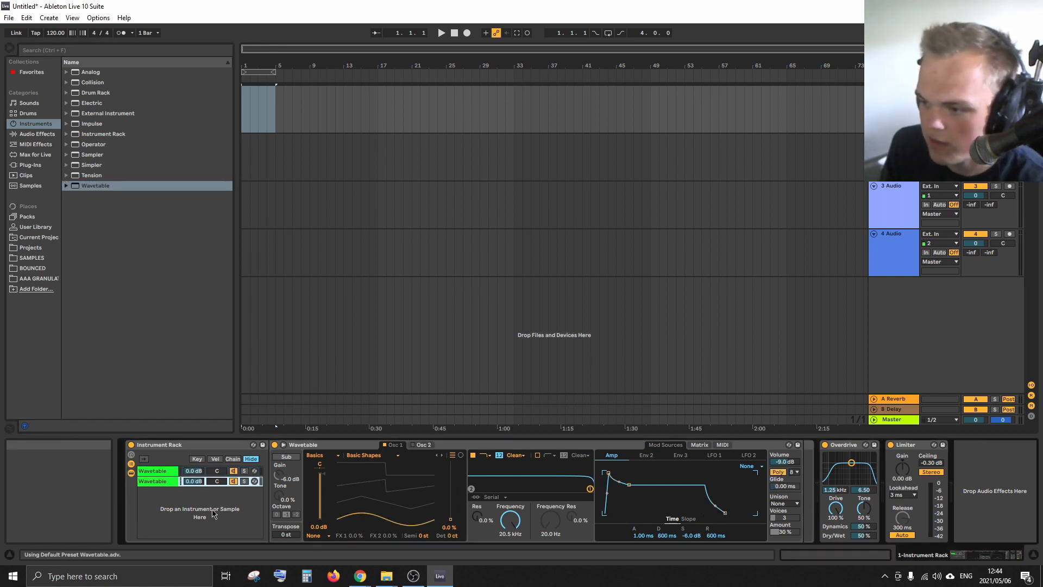
pyautogui.click(244, 481)
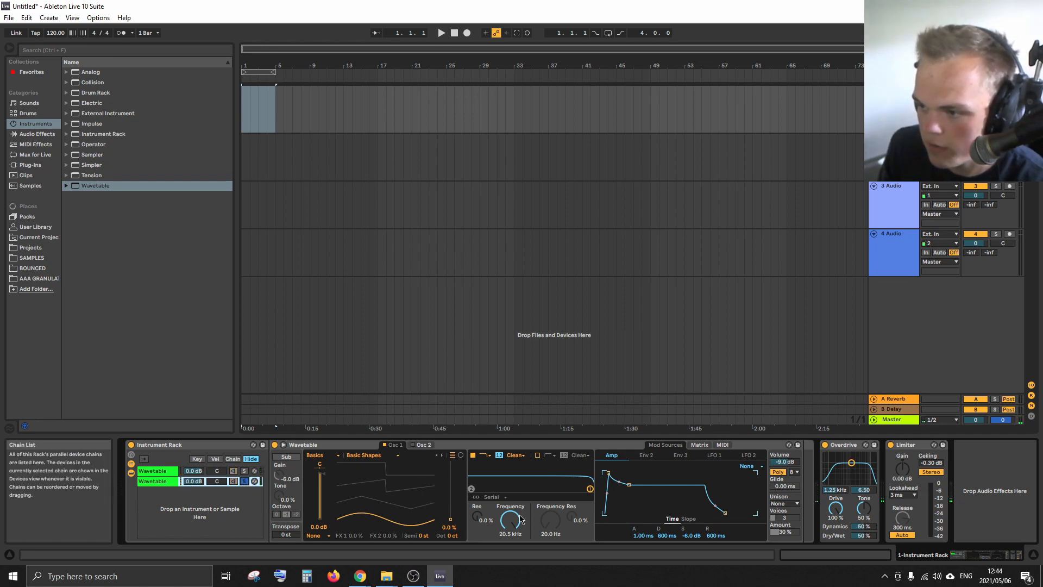
# Move the Overdrive and Limiter effects into the first Wavetable chain of the Instrument Rack, directly after its Wavetable
pyautogui.click(163, 482)
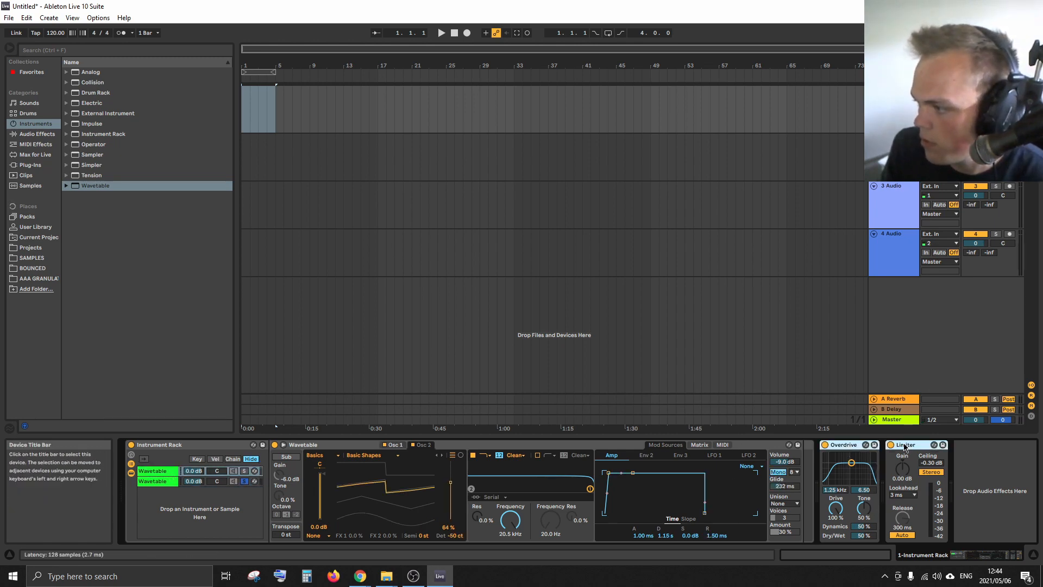
pyautogui.moveTo(813, 460); pyautogui.dragTo(804, 476)
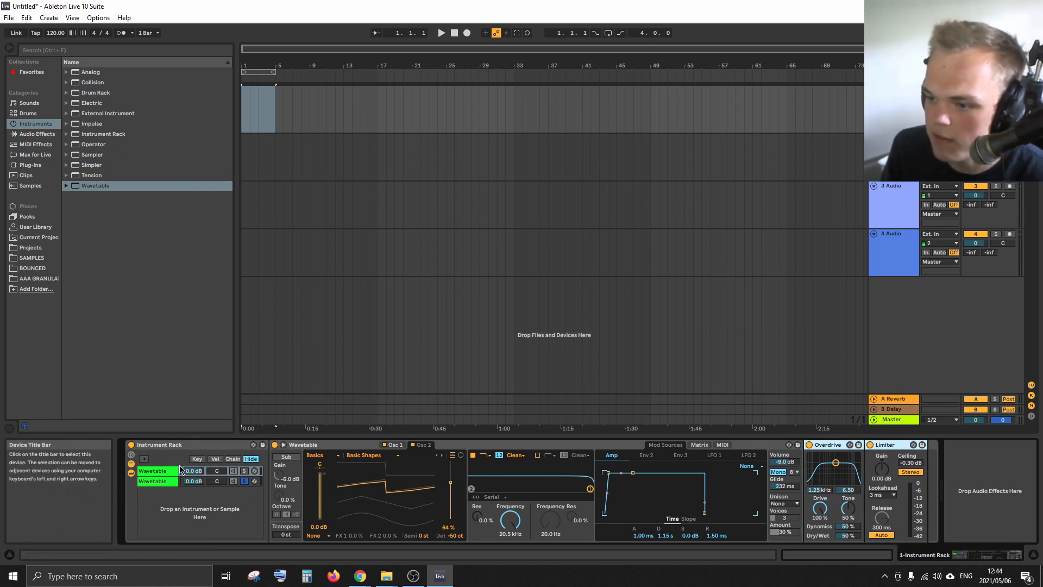
pyautogui.click(153, 471)
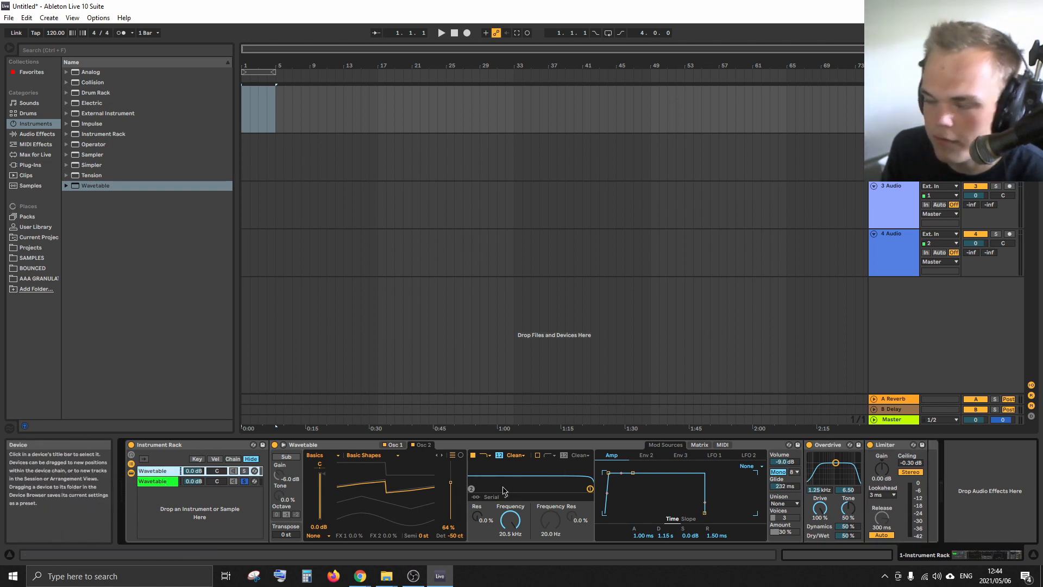
# Set the second chain's Wavetable amp envelope to 420 ms decay, 0.0 dB sustain and 1.50 s release
pyautogui.click(163, 482)
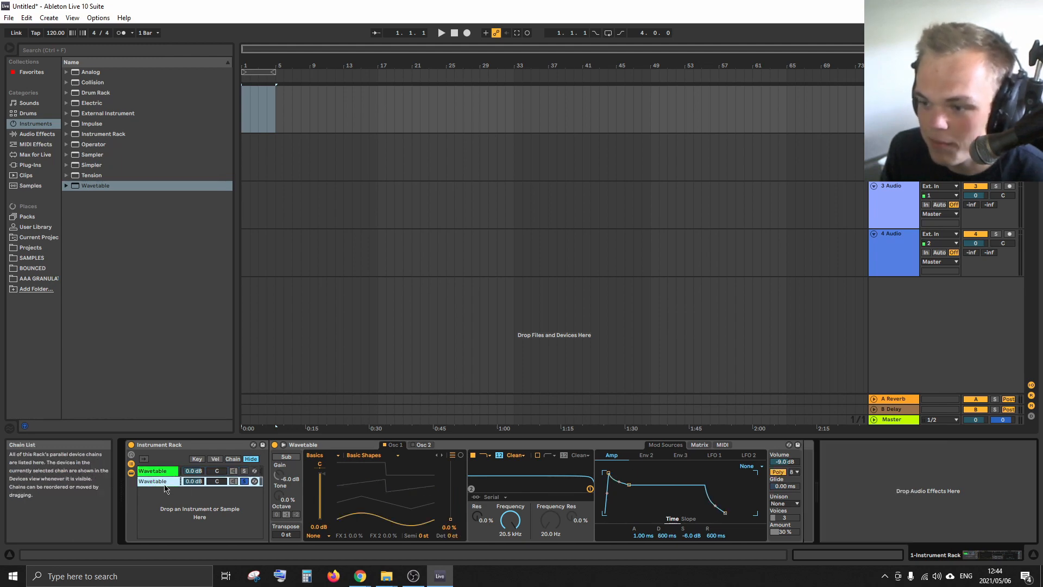
pyautogui.moveTo(629, 485); pyautogui.dragTo(627, 473)
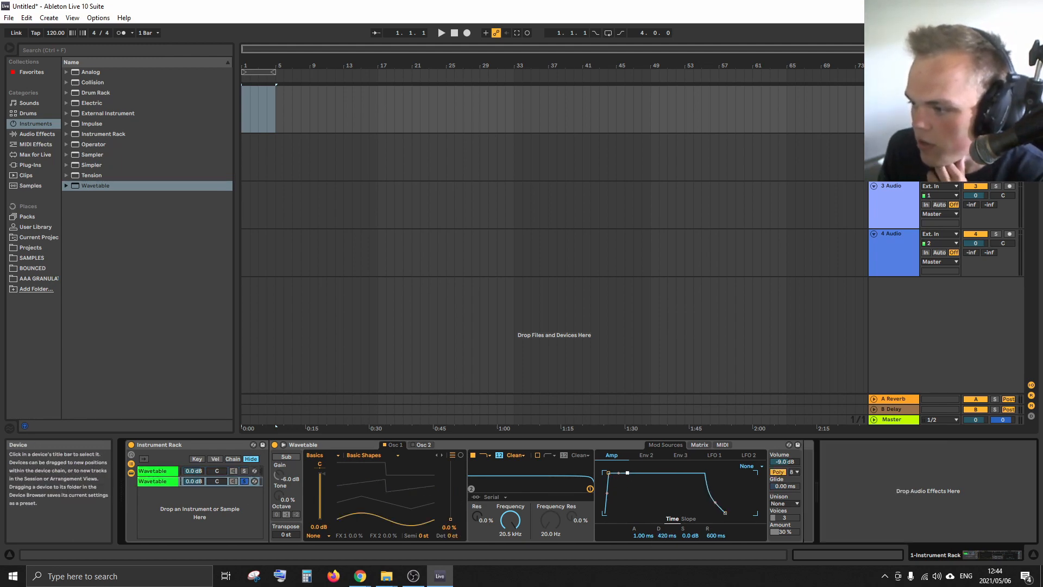
pyautogui.moveTo(725, 513); pyautogui.dragTo(706, 513)
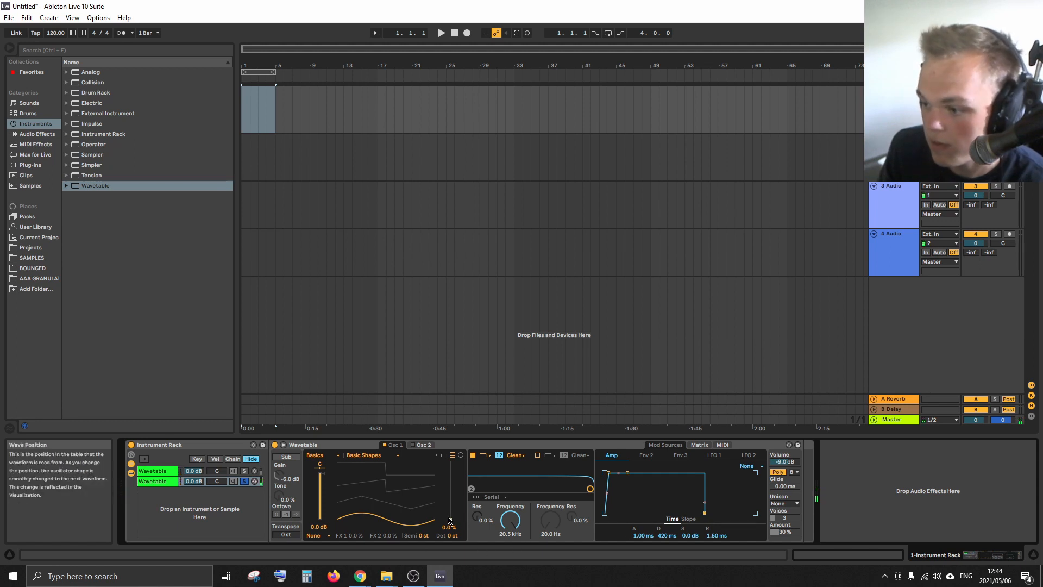
# Replace Osc 1 with the Sub oscillator at 0.0 dB gain in the second chain's Wavetable, and unsolo that chain
pyautogui.moveTo(450, 519)
pyautogui.mouseDown()
pyautogui.moveTo(450, 485)
pyautogui.moveTo(450, 520)
pyautogui.mouseUp()
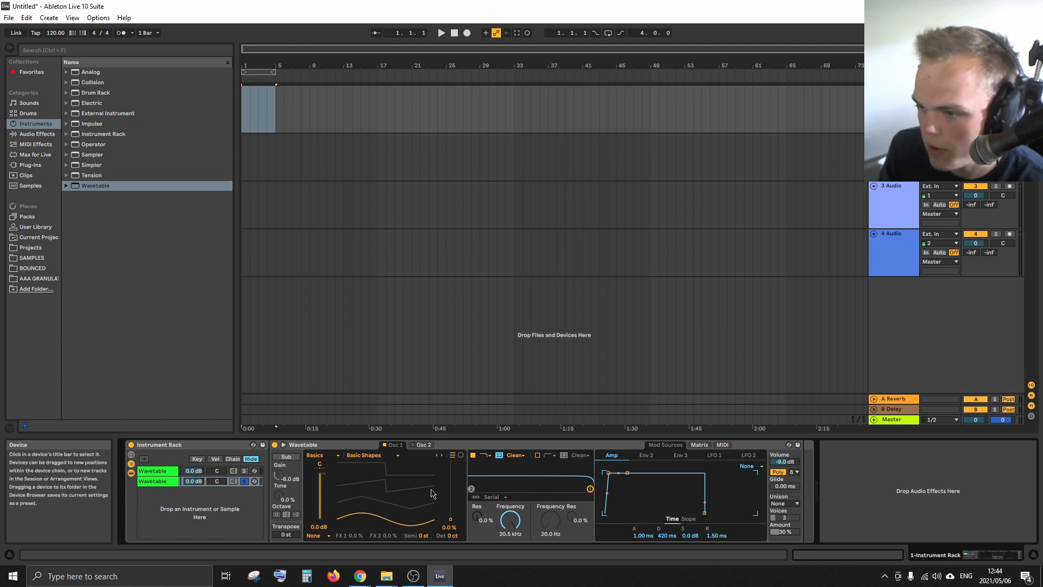
pyautogui.click(286, 456)
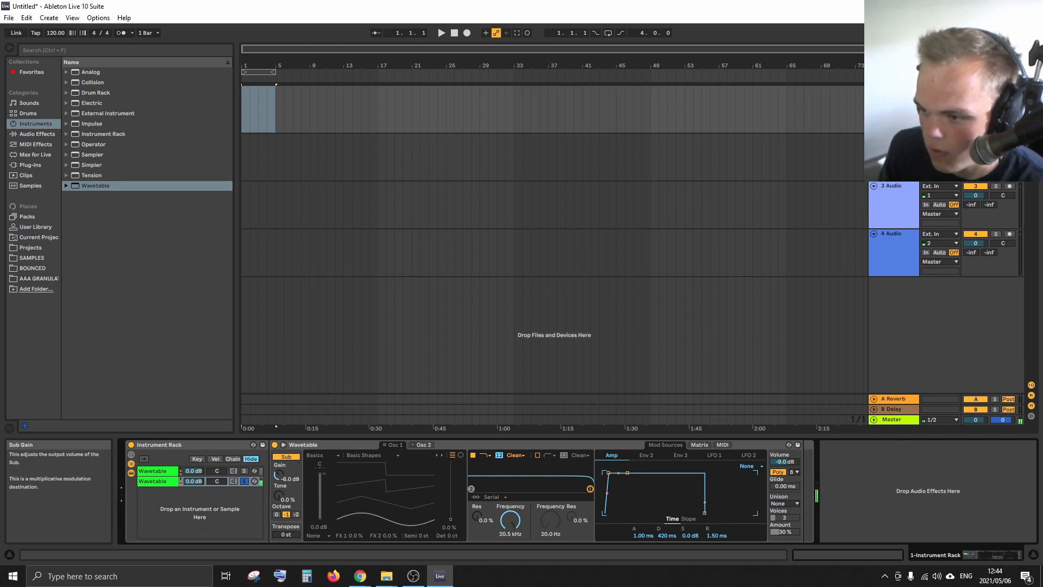
pyautogui.moveTo(279, 475); pyautogui.dragTo(279, 467)
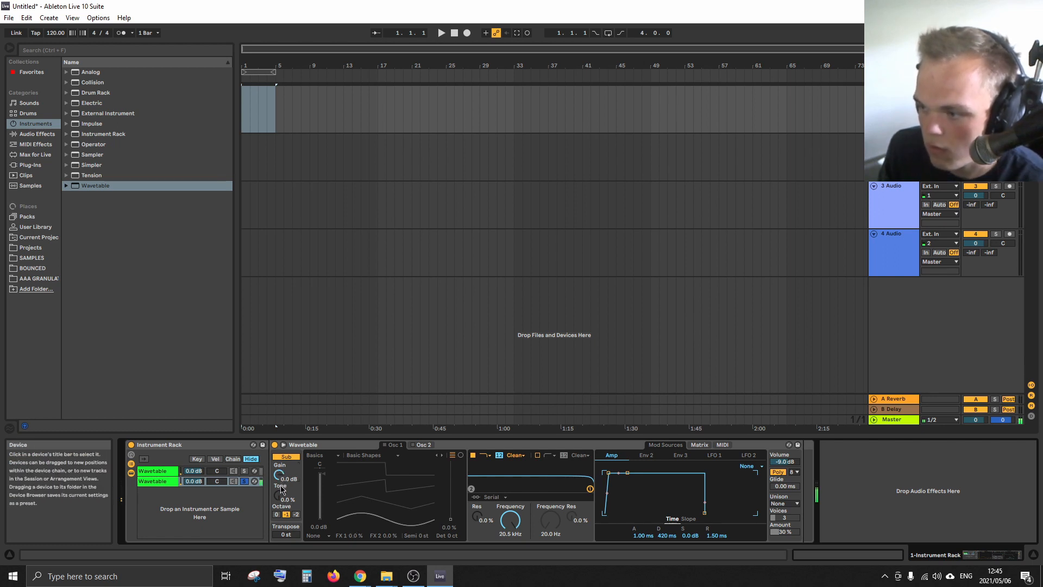
pyautogui.click(201, 471)
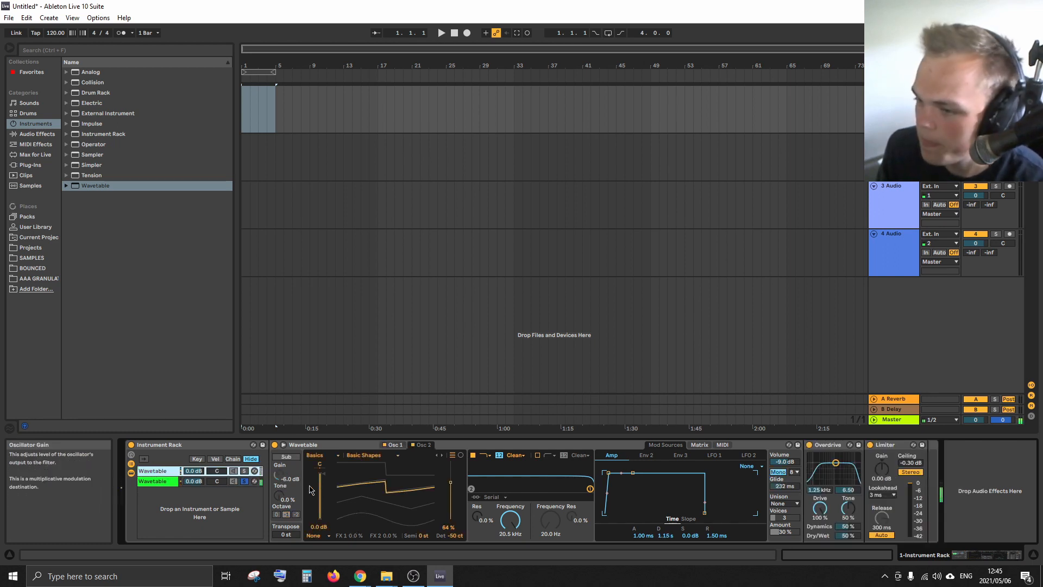
pyautogui.click(244, 482)
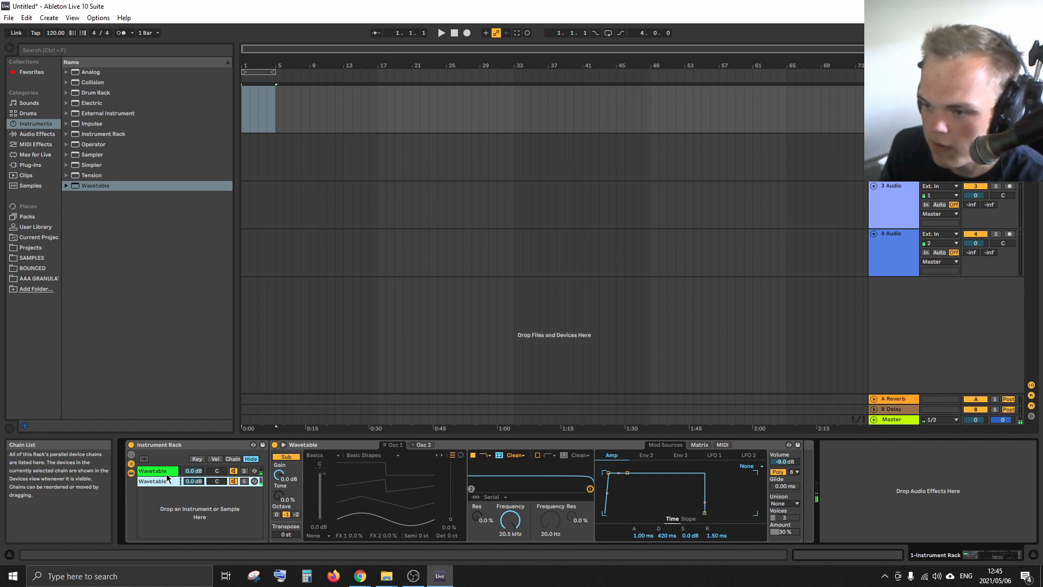
# Switch the second chain's Wavetable to Mono and copy the first chain's 232 ms glide value to it
pyautogui.click(778, 471)
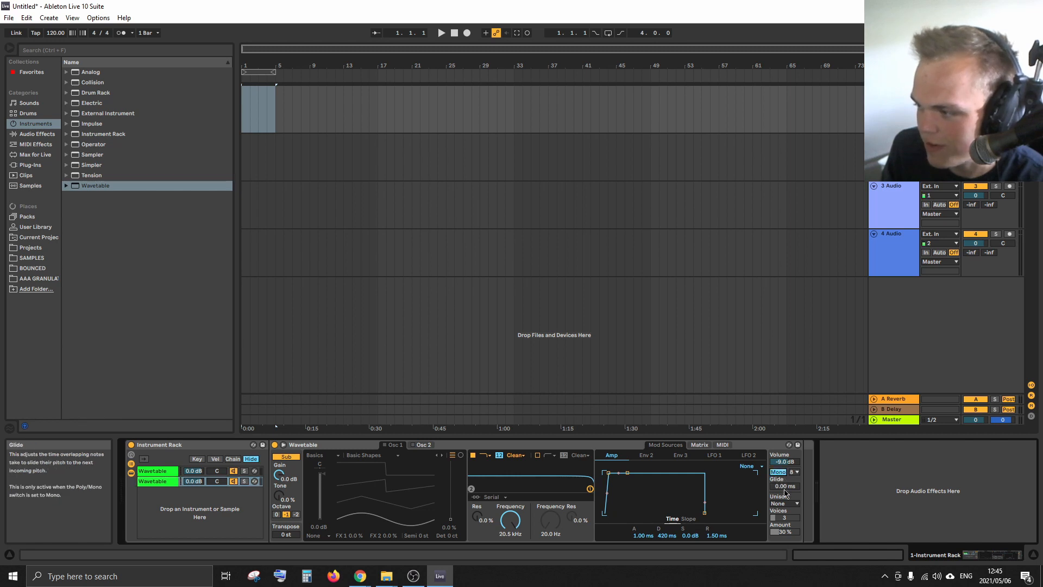
pyautogui.moveTo(784, 485); pyautogui.dragTo(784, 467)
pyautogui.click(169, 472)
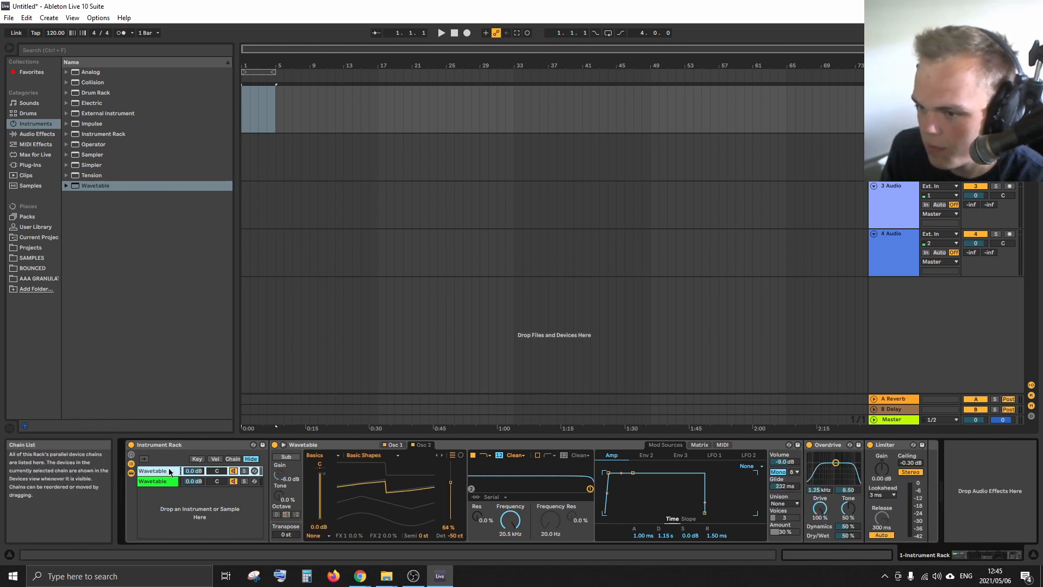
pyautogui.rightClick(786, 487)
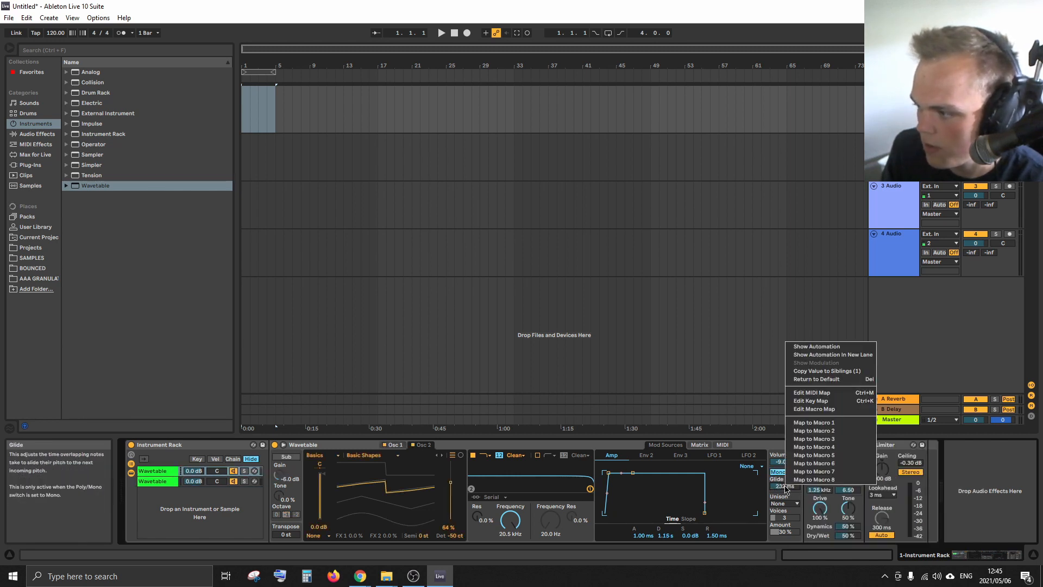
pyautogui.click(848, 372)
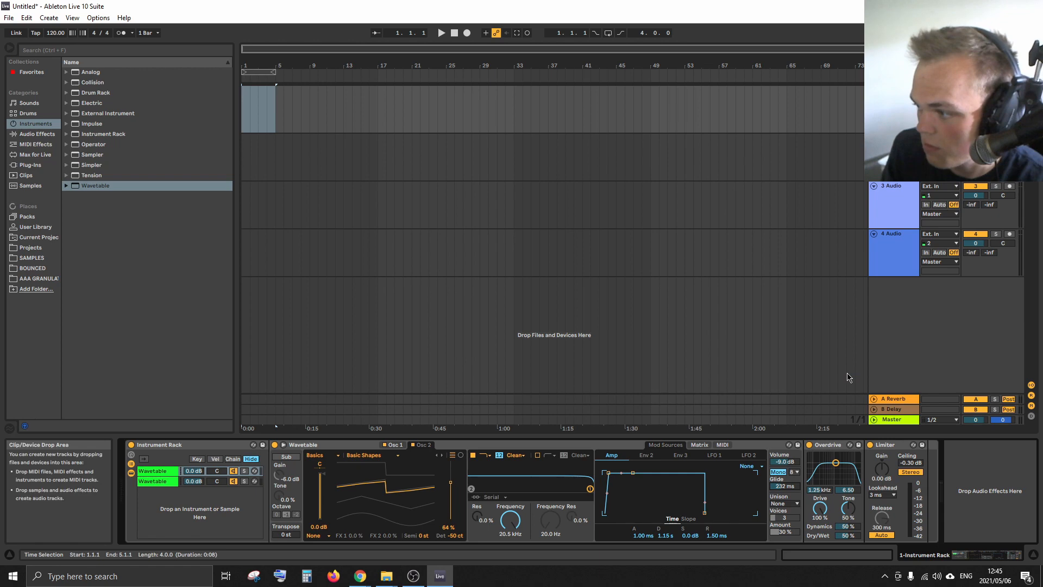
pyautogui.click(158, 481)
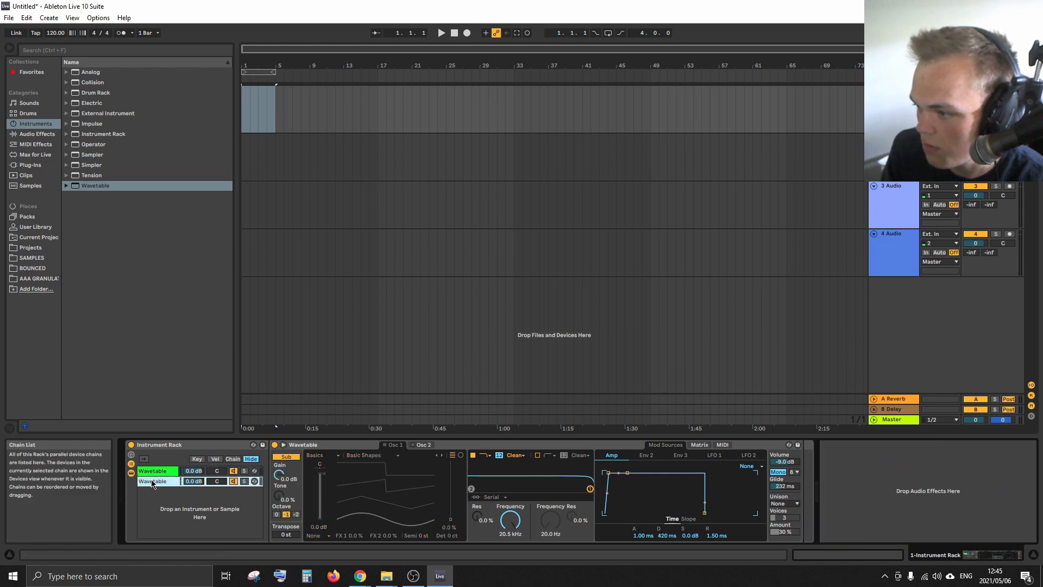
pyautogui.rightClick(786, 485)
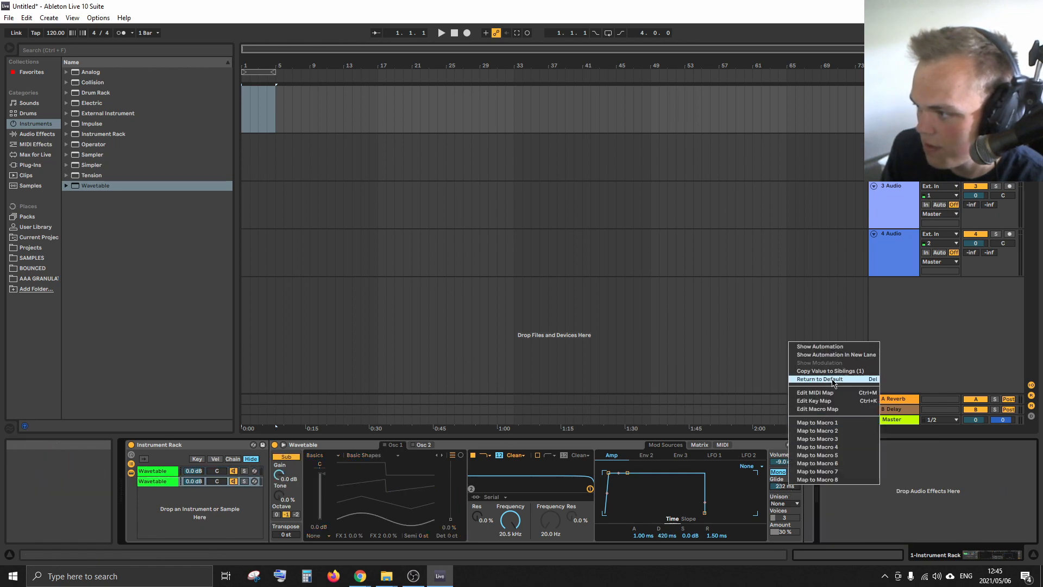
# Set the first chain's Overdrive filter to 1.27 kHz with a bandwidth of 9.00
pyautogui.click(163, 472)
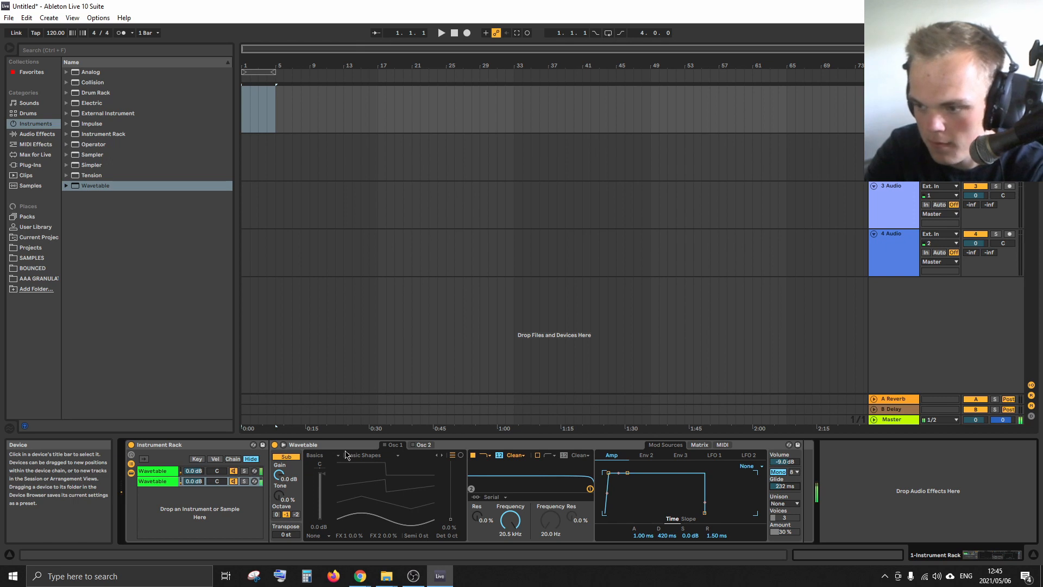
pyautogui.click(160, 471)
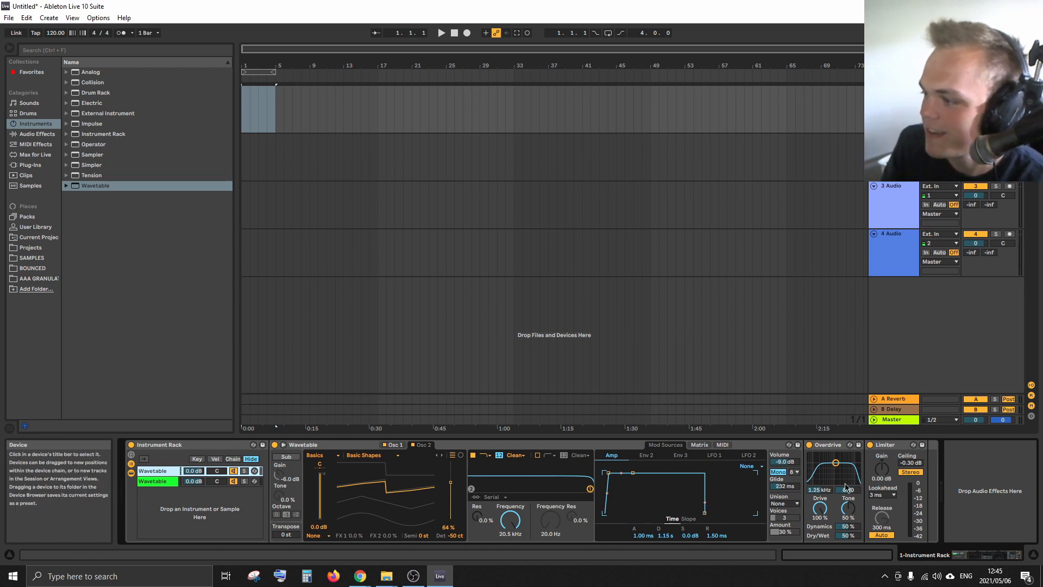
pyautogui.moveTo(834, 465)
pyautogui.mouseDown()
pyautogui.moveTo(822, 454)
pyautogui.moveTo(835, 455)
pyautogui.mouseUp()
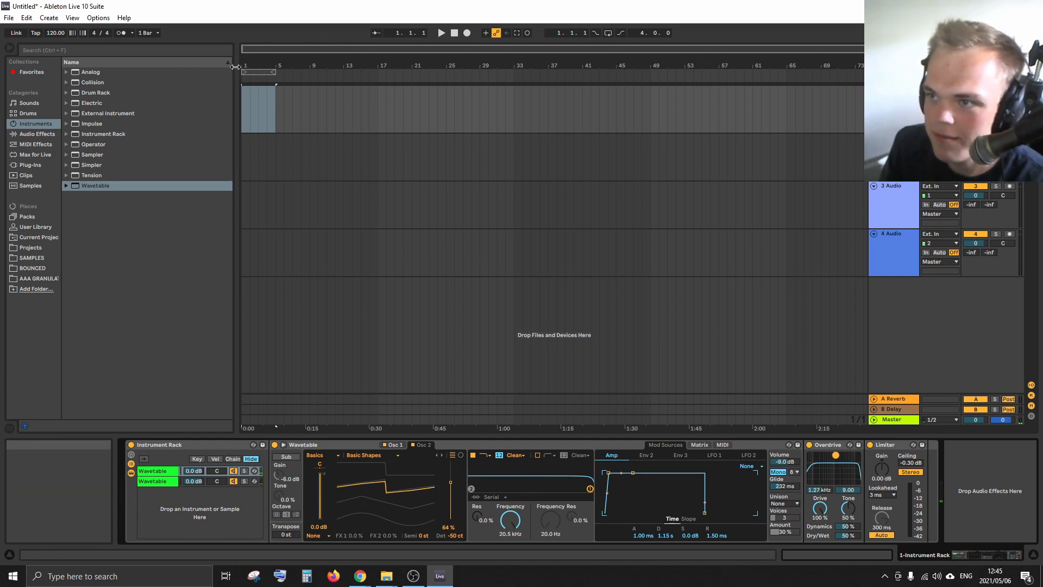
# Search all browser results for "FRE" and insert Frequency Shifter between Overdrive and Limiter in the first chain
pyautogui.click(187, 51)
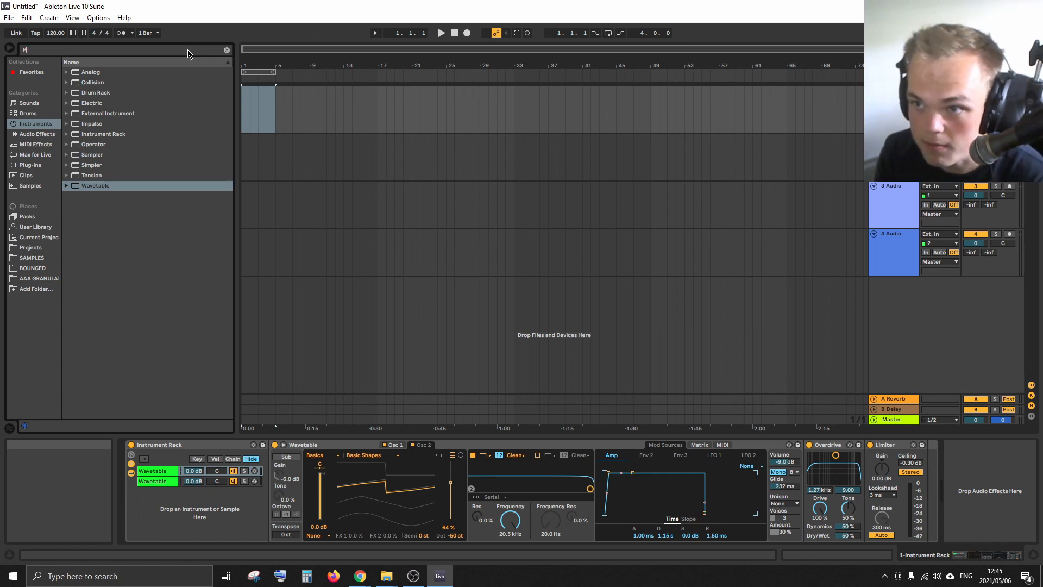
pyautogui.write('F')
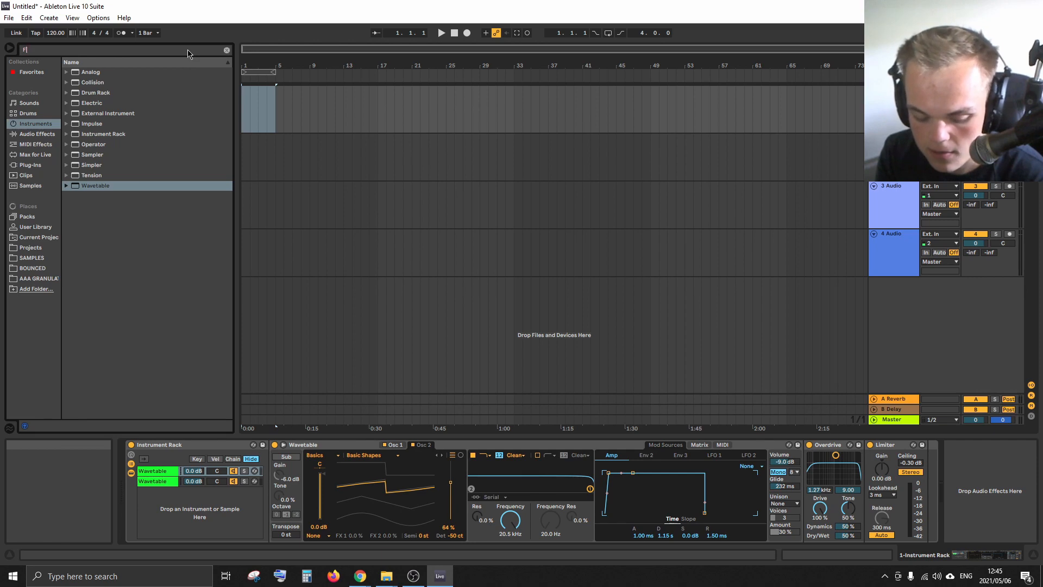
pyautogui.write('RE')
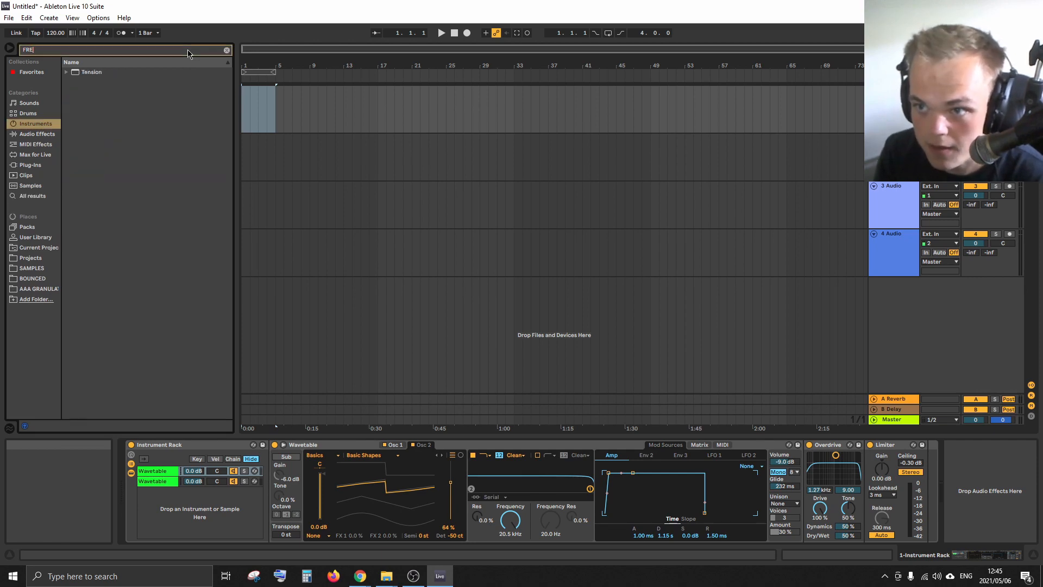
pyautogui.click(32, 195)
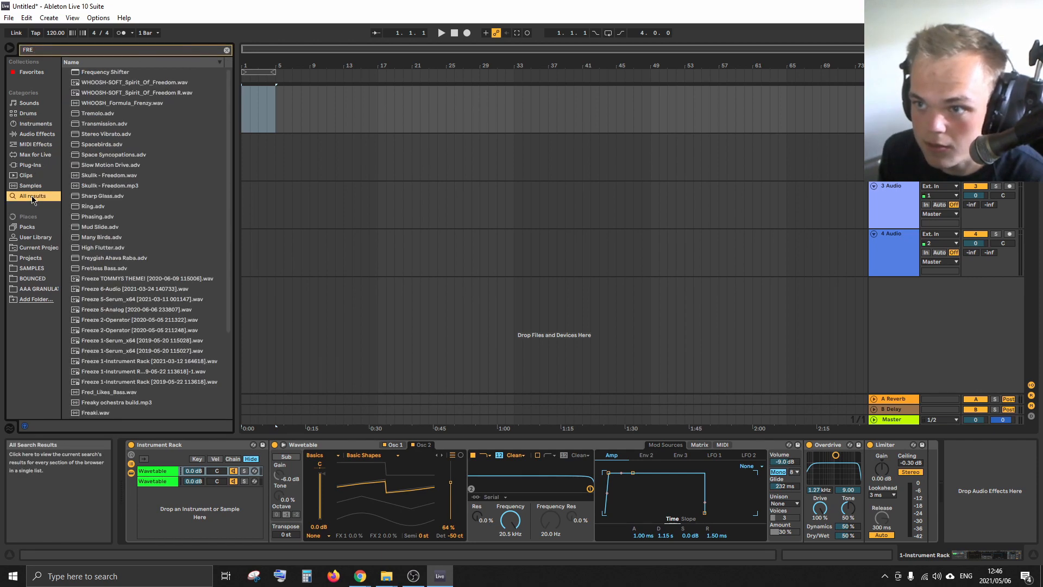
pyautogui.click(114, 75)
pyautogui.moveTo(112, 79); pyautogui.dragTo(871, 500)
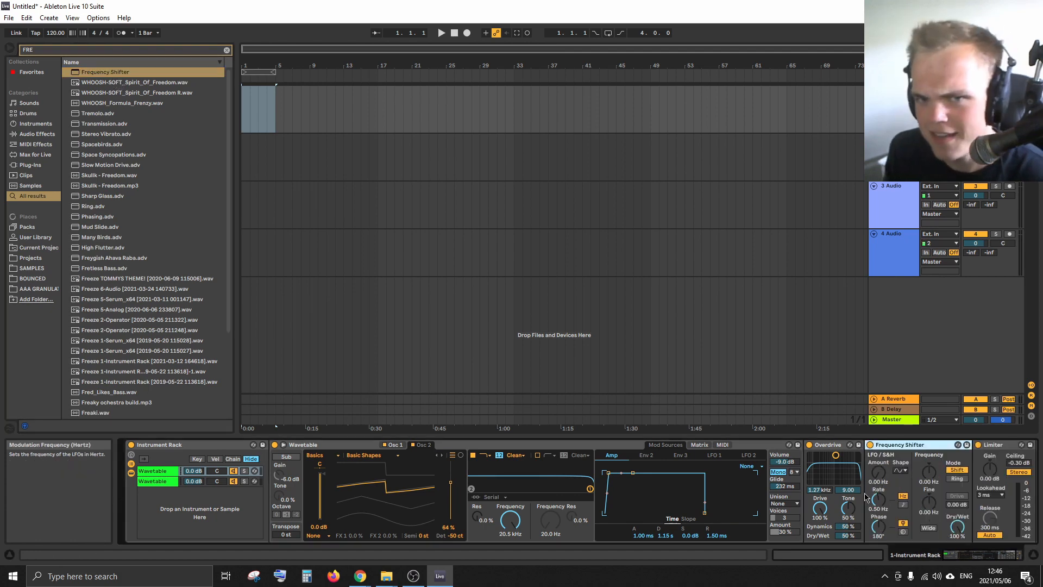
# Set the Frequency Shifter's Dry/Wet mix to 50%
pyautogui.moveTo(949, 556); pyautogui.dragTo(992, 558)
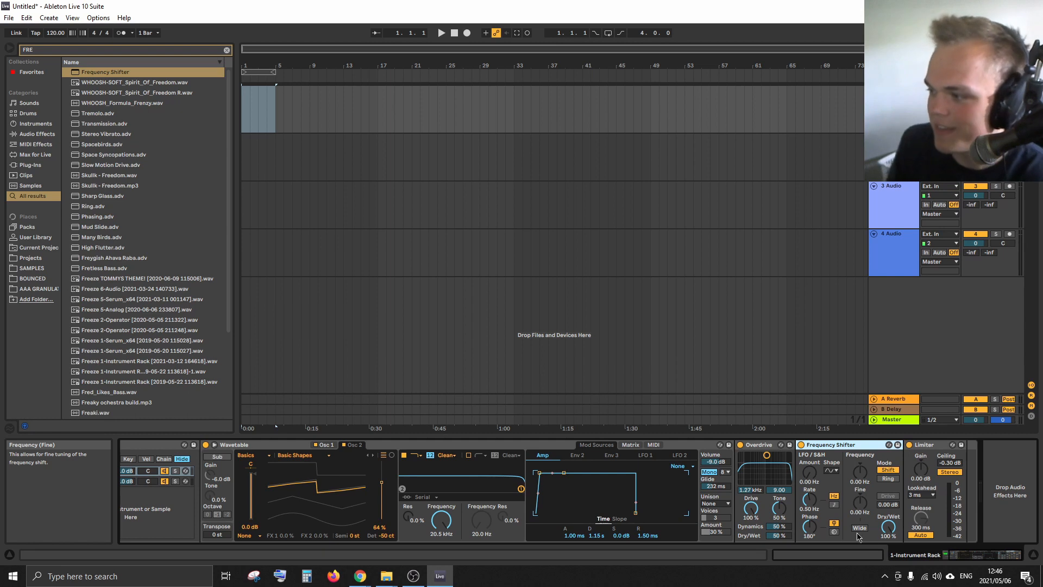
pyautogui.moveTo(891, 530); pyautogui.dragTo(891, 539)
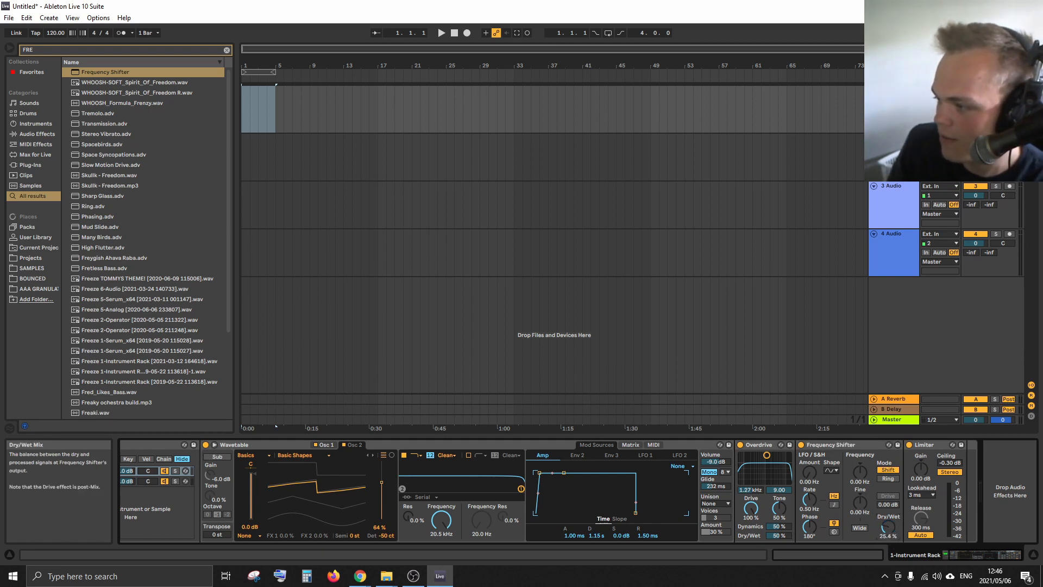
pyautogui.click(857, 449)
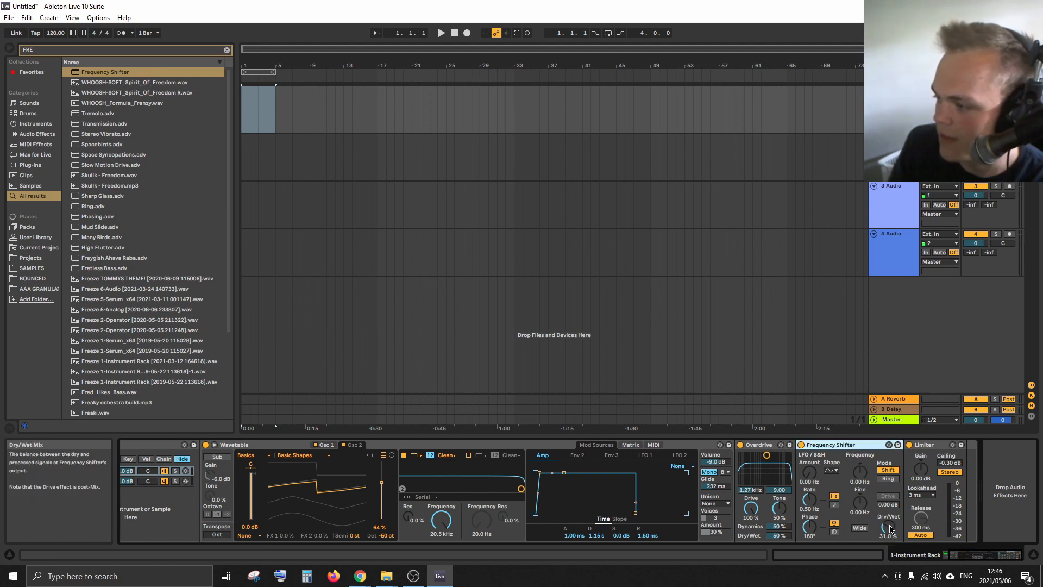
pyautogui.moveTo(890, 528); pyautogui.dragTo(889, 548)
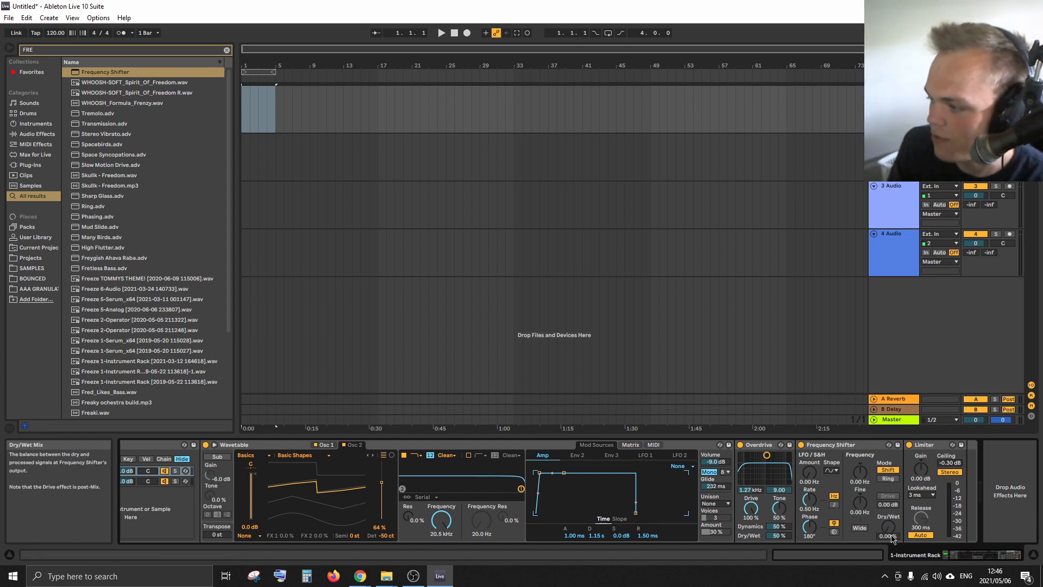
pyautogui.press('Return')
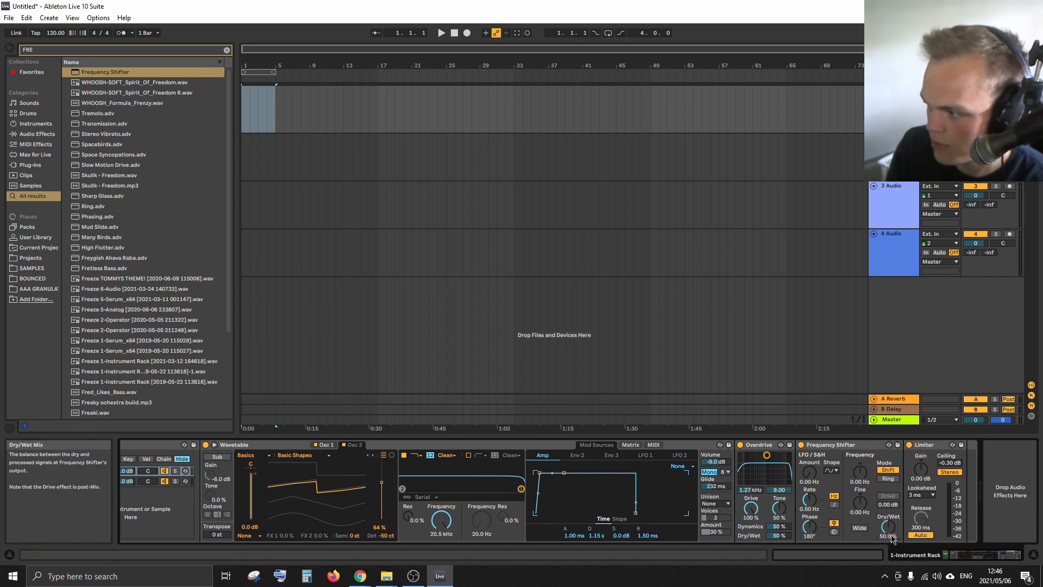
pyautogui.click(838, 446)
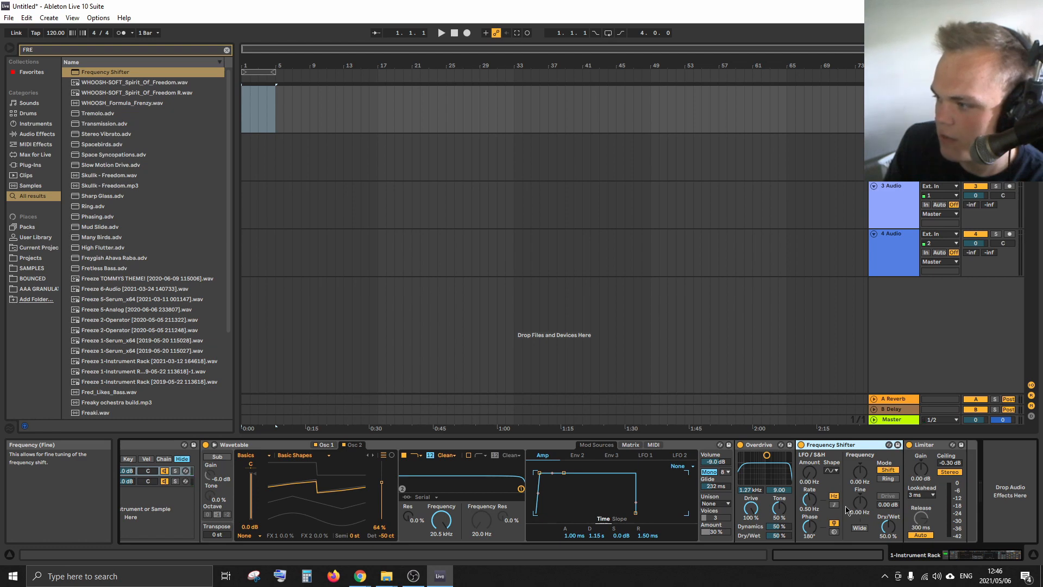
# Look through the browser categories for "FRE" matches and clear the search
pyautogui.click(43, 136)
pyautogui.click(46, 125)
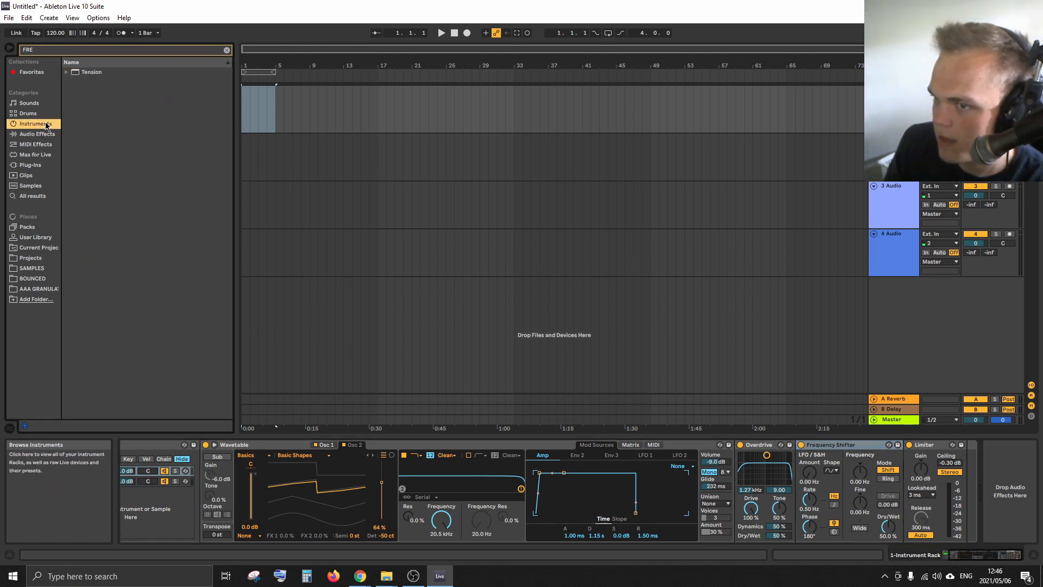
pyautogui.click(46, 144)
pyautogui.click(45, 154)
pyautogui.click(44, 166)
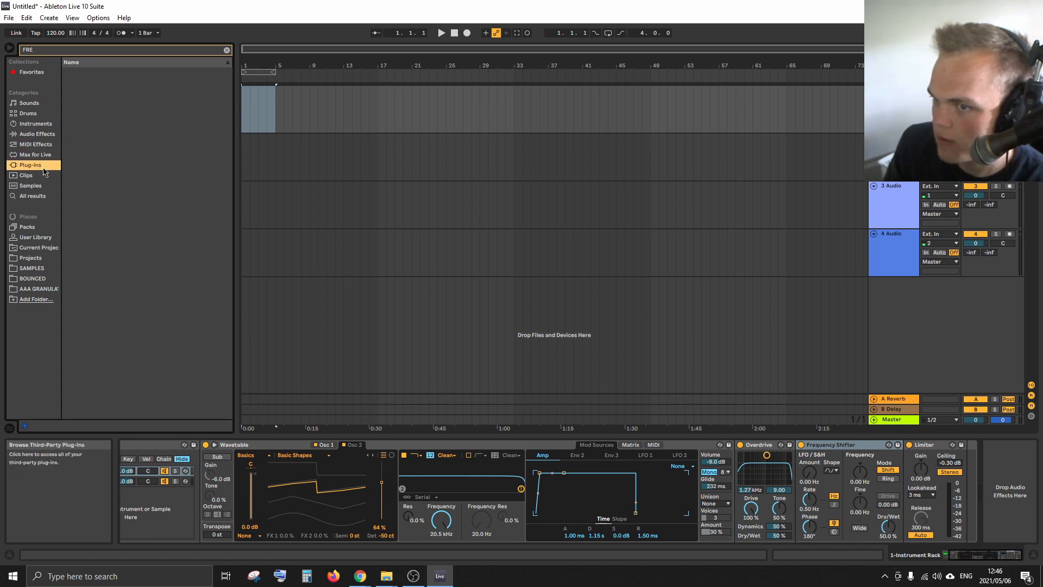
pyautogui.click(45, 196)
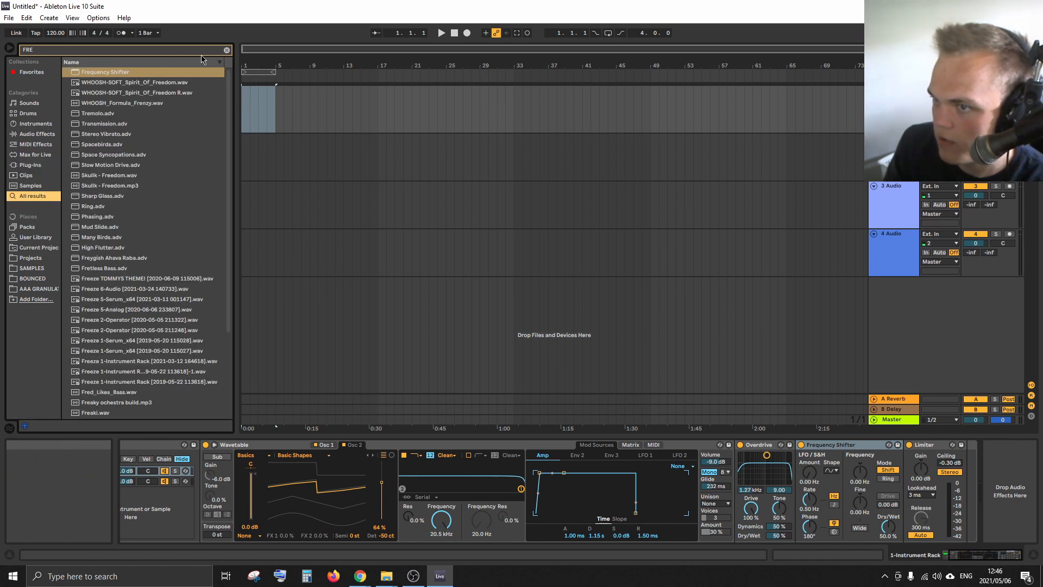
pyautogui.click(227, 50)
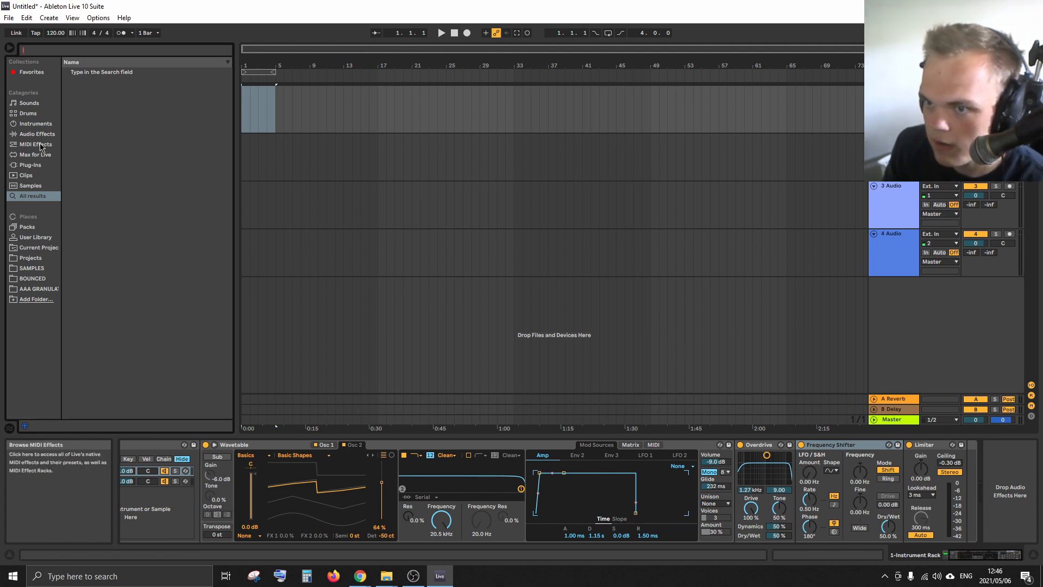
# Search all browser results for "EQ" and insert EQ Eight between Frequency Shifter and Limiter in the first chain
pyautogui.click(42, 124)
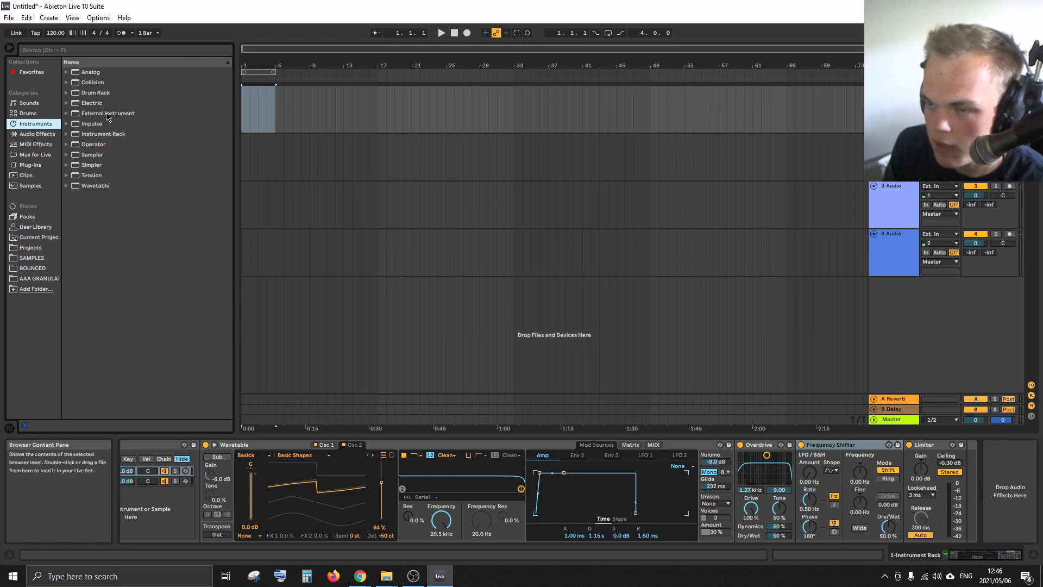
pyautogui.hotkey('ctrl', 'f')
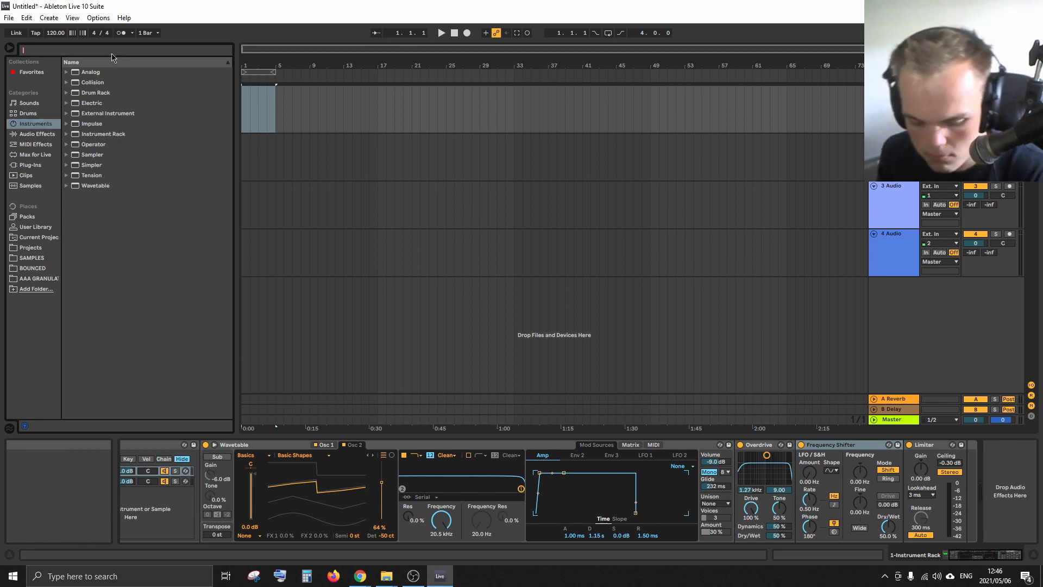
pyautogui.write('EQ')
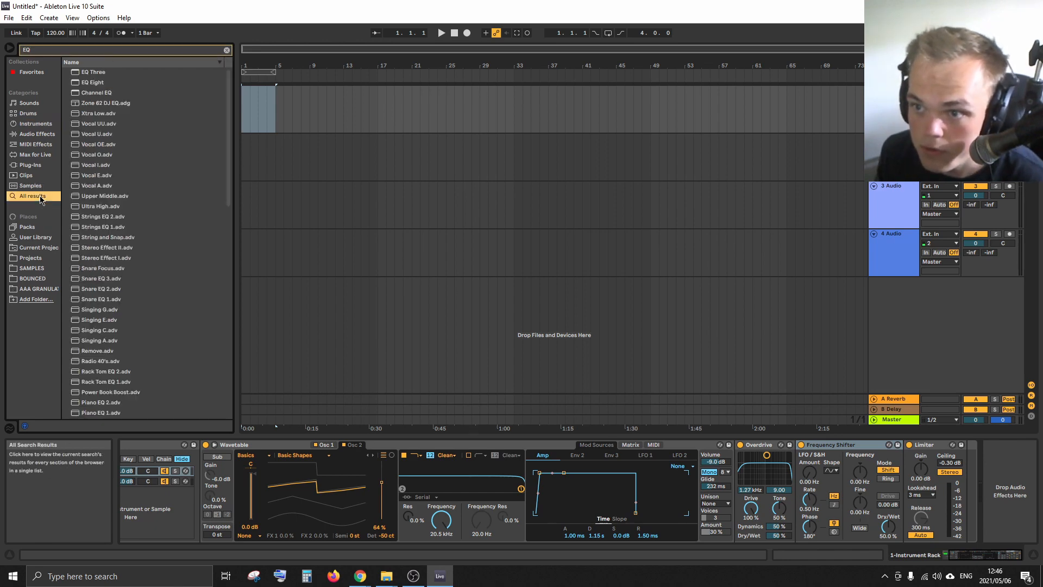
pyautogui.moveTo(93, 82)
pyautogui.mouseDown()
pyautogui.moveTo(694, 279)
pyautogui.moveTo(972, 457)
pyautogui.moveTo(917, 483)
pyautogui.mouseUp()
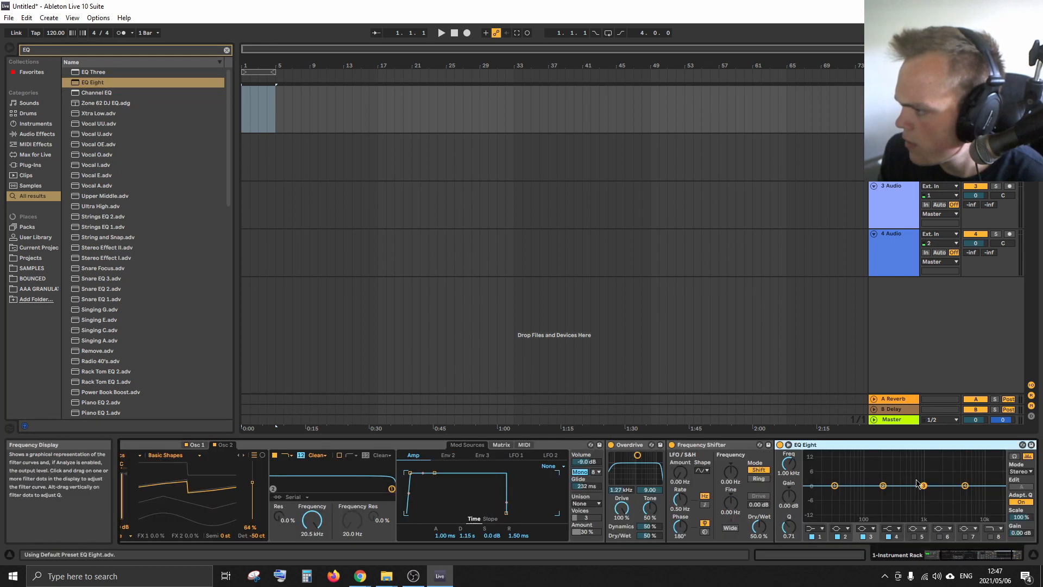
# Open EQ Eight's expanded spectrum display and enlarge it to fill most of the arrangement area
pyautogui.doubleClick(922, 449)
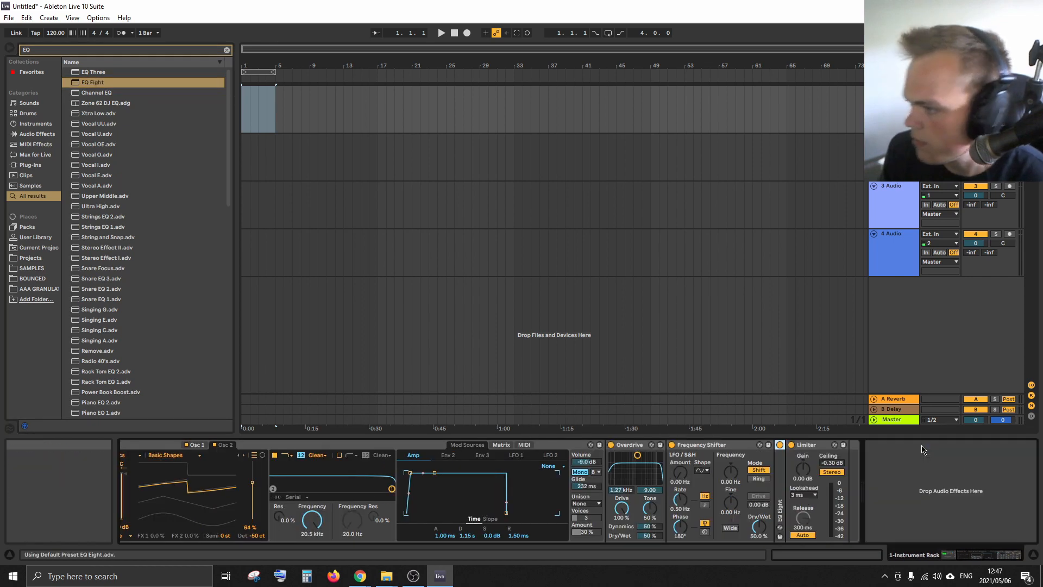
pyautogui.doubleClick(781, 468)
pyautogui.click(789, 445)
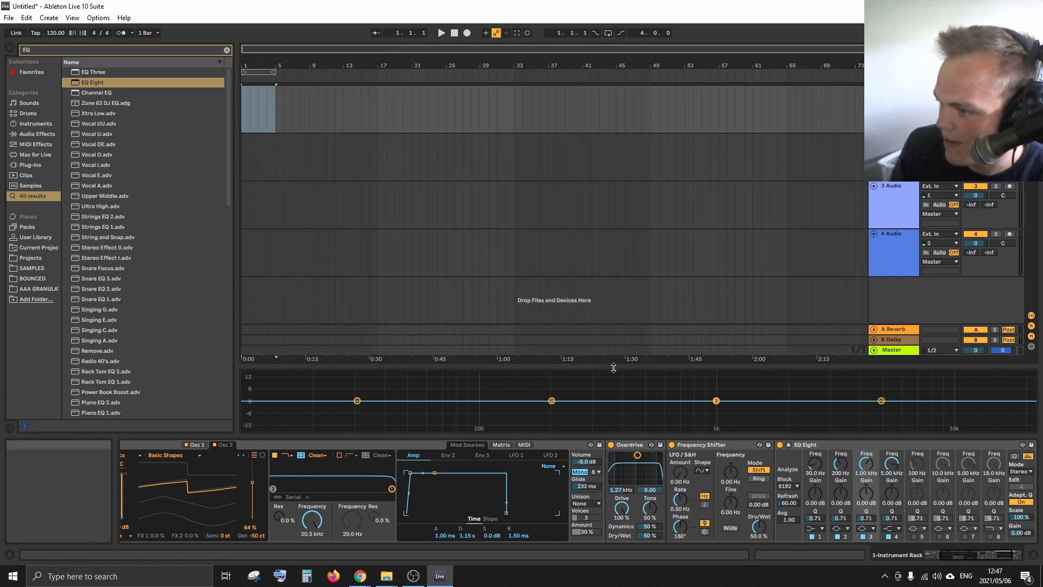
pyautogui.moveTo(615, 366); pyautogui.dragTo(634, 122)
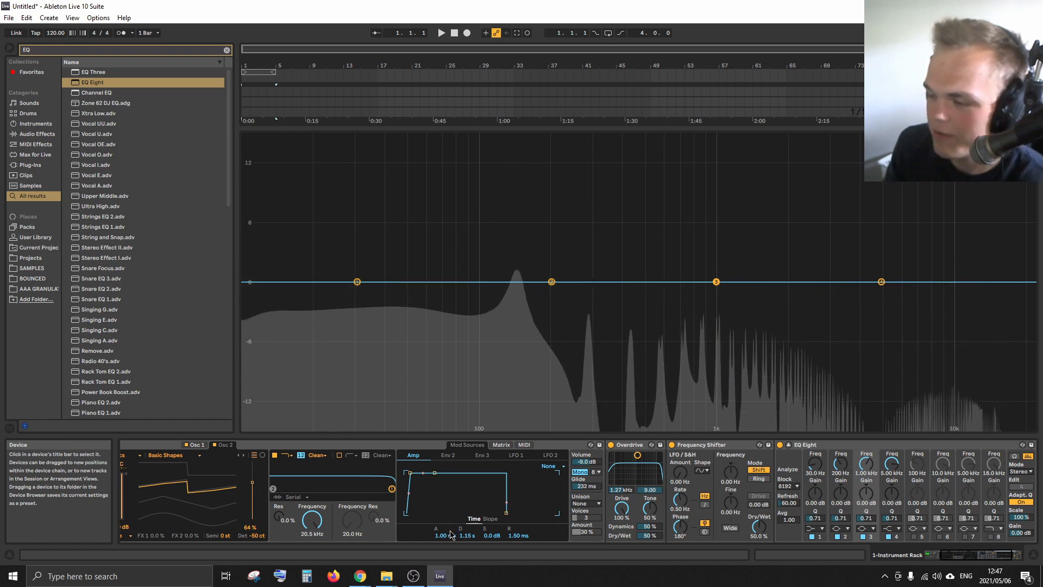
# Try a coarse frequency shift of 1.40 kHz on the Frequency Shifter and reset it to 0 Hz
pyautogui.click(549, 445)
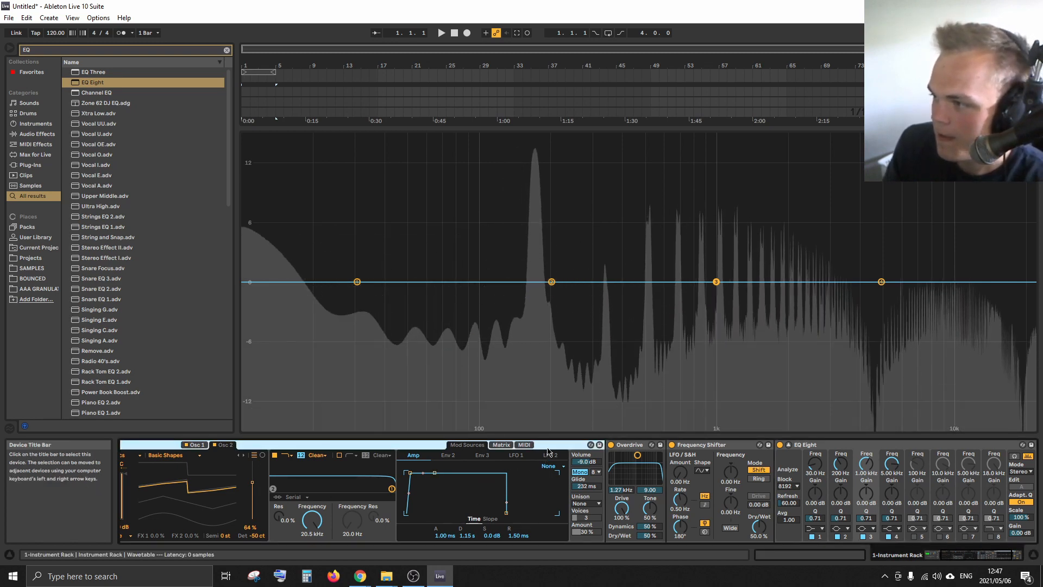
pyautogui.click(735, 445)
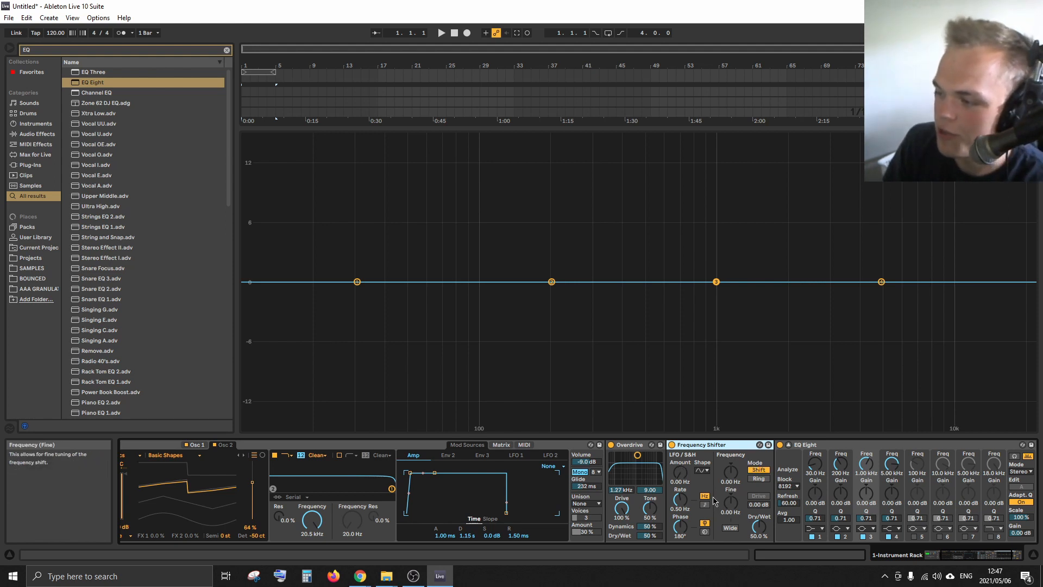
pyautogui.click(728, 474)
pyautogui.moveTo(729, 474); pyautogui.dragTo(731, 479)
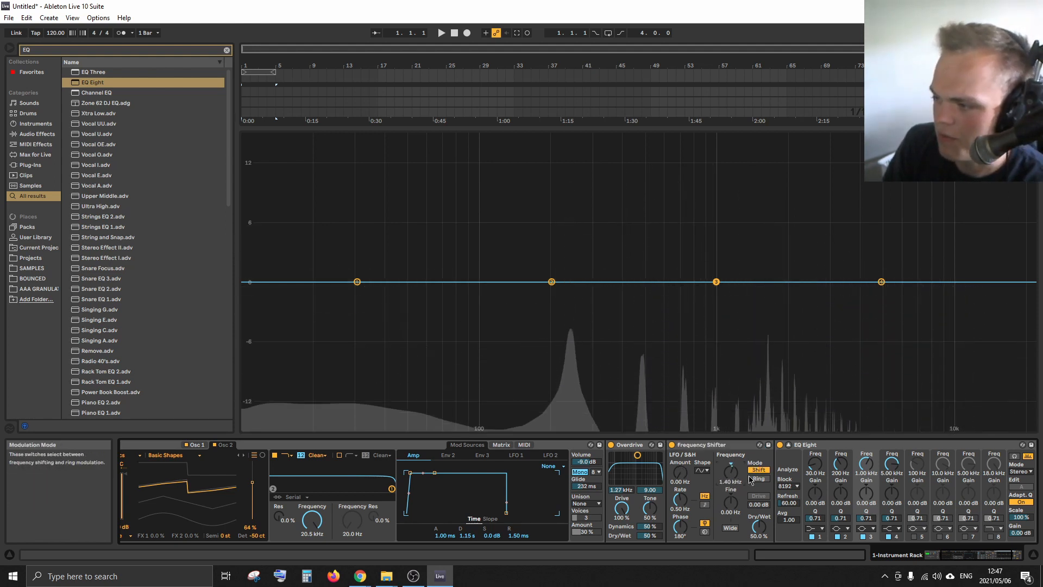
pyautogui.click(730, 475)
pyautogui.doubleClick(731, 474)
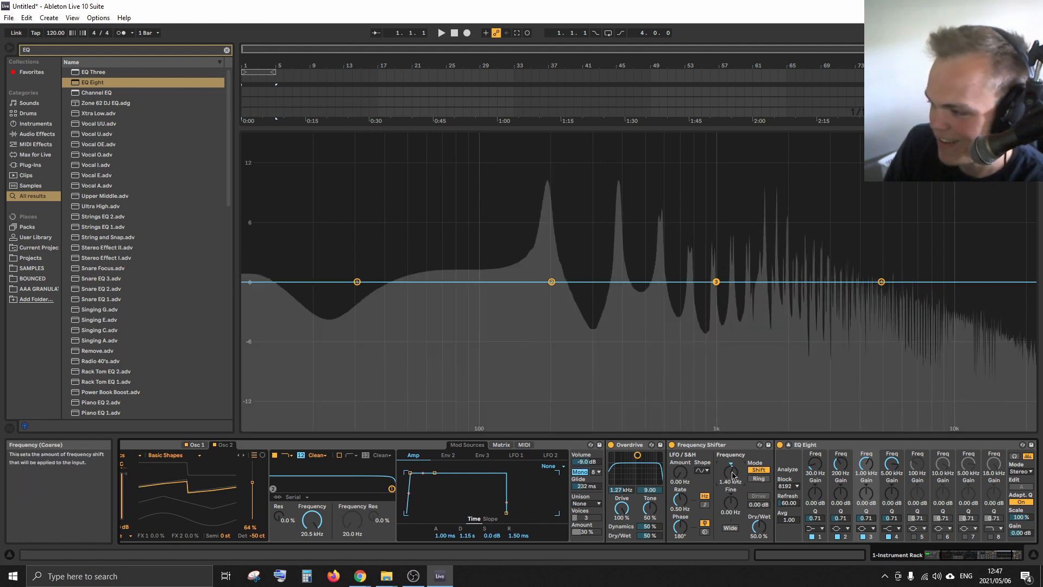
# Enable Wide on the Frequency Shifter and set the spread to -2.05 Hz and Dry/Wet to 55.6%
pyautogui.moveTo(732, 508); pyautogui.dragTo(733, 503)
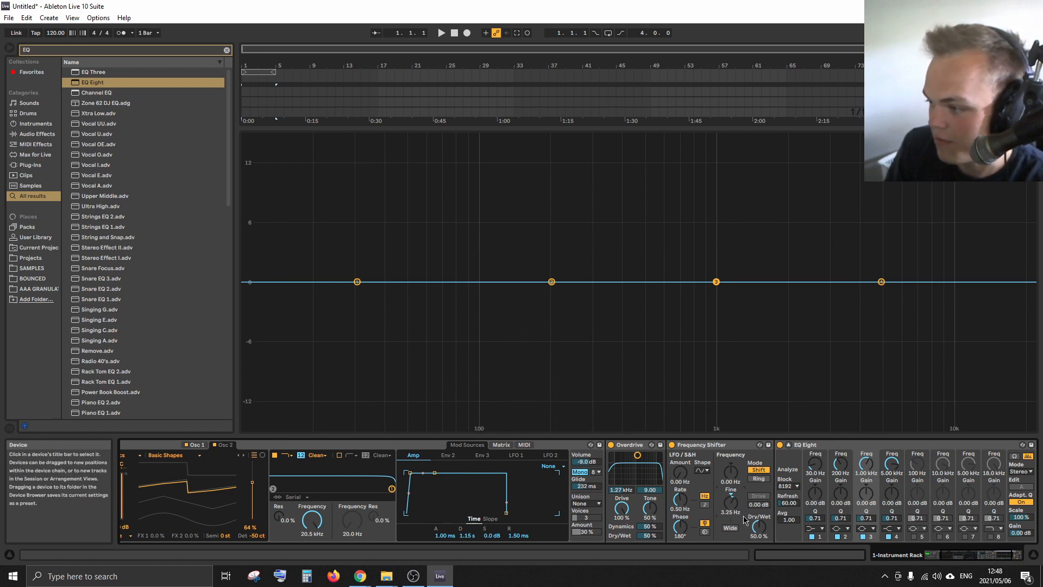
pyautogui.click(731, 529)
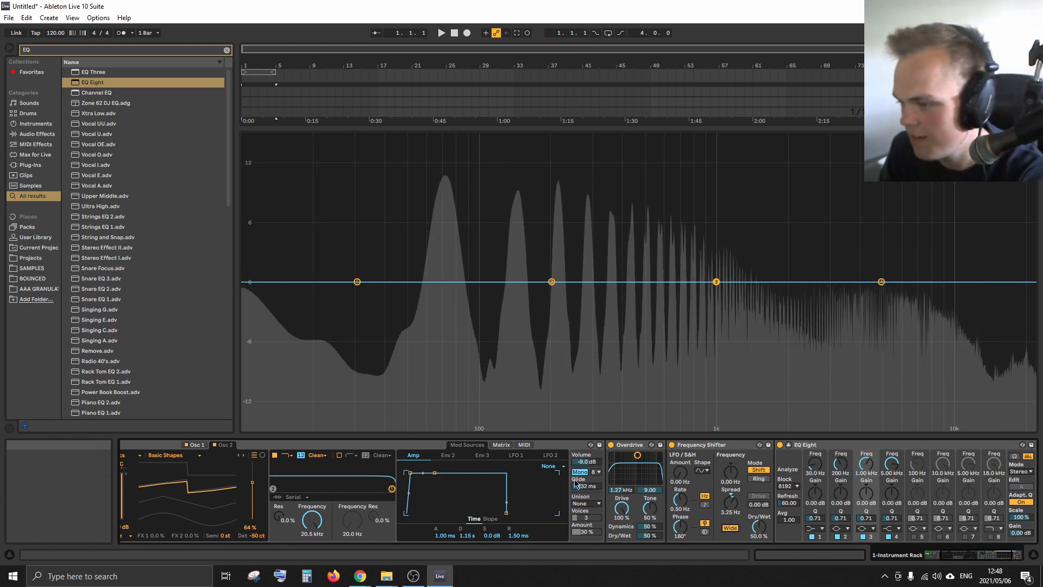
pyautogui.moveTo(760, 531); pyautogui.dragTo(759, 539)
pyautogui.moveTo(737, 475); pyautogui.dragTo(736, 487)
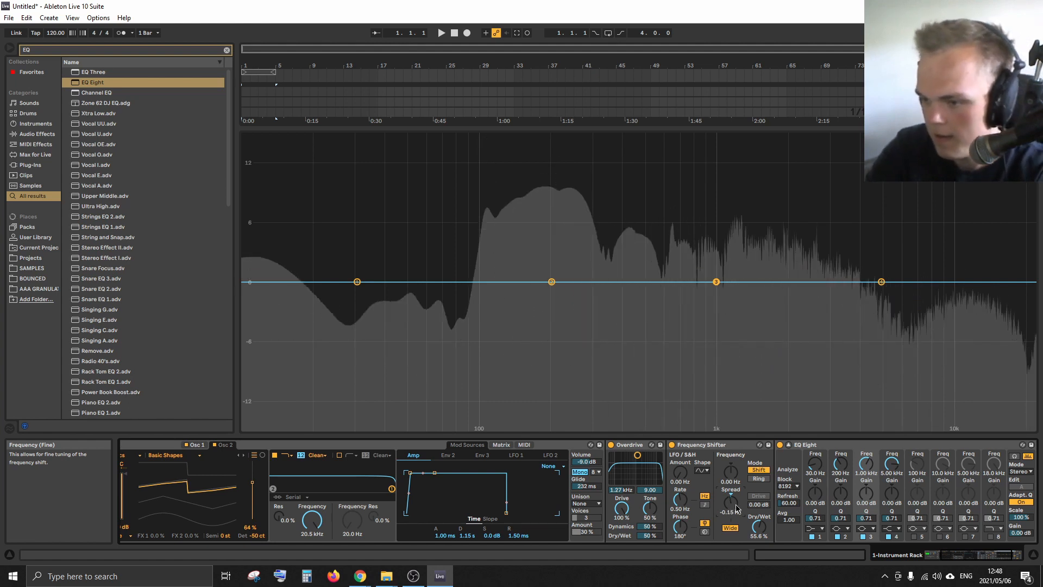
pyautogui.moveTo(731, 501); pyautogui.dragTo(732, 512)
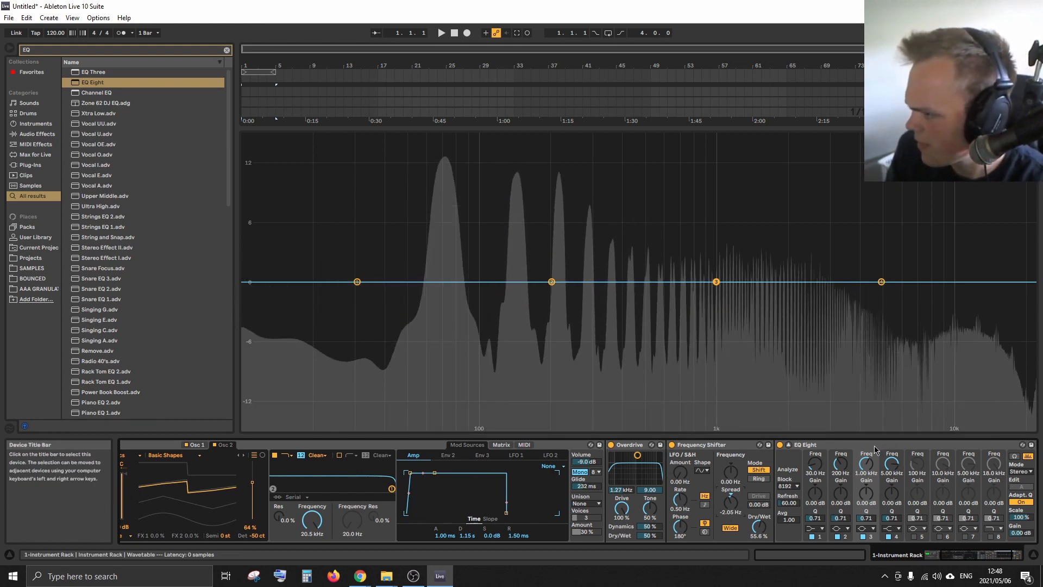
# Try Classic unison with a 35% amount on the Wavetable, and switch the unison mode to Shimmer
pyautogui.click(198, 446)
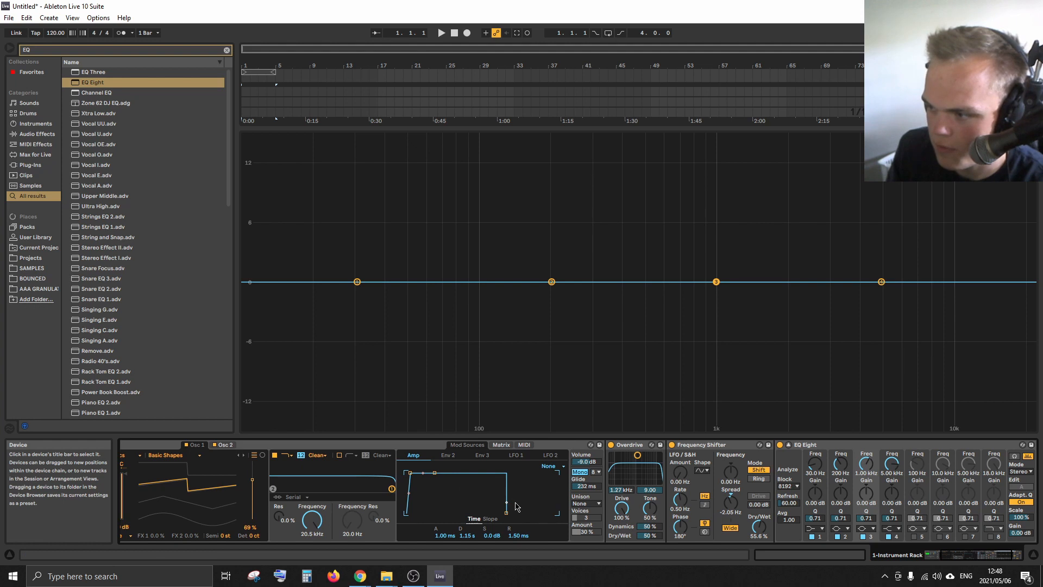
pyautogui.click(596, 504)
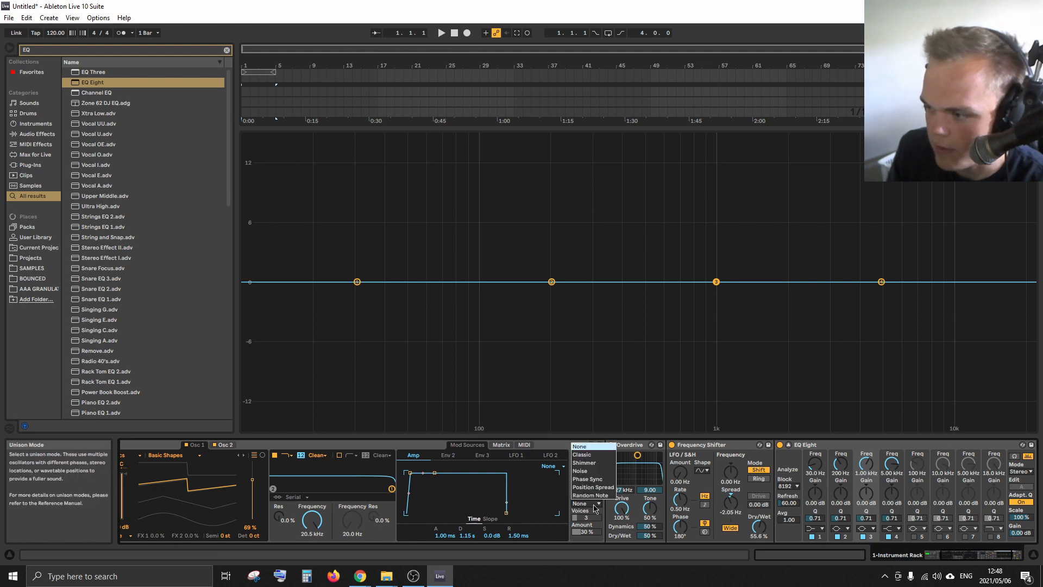
pyautogui.click(602, 455)
pyautogui.moveTo(587, 517)
pyautogui.mouseDown()
pyautogui.moveTo(586, 496)
pyautogui.moveTo(586, 540)
pyautogui.moveTo(592, 525)
pyautogui.mouseUp()
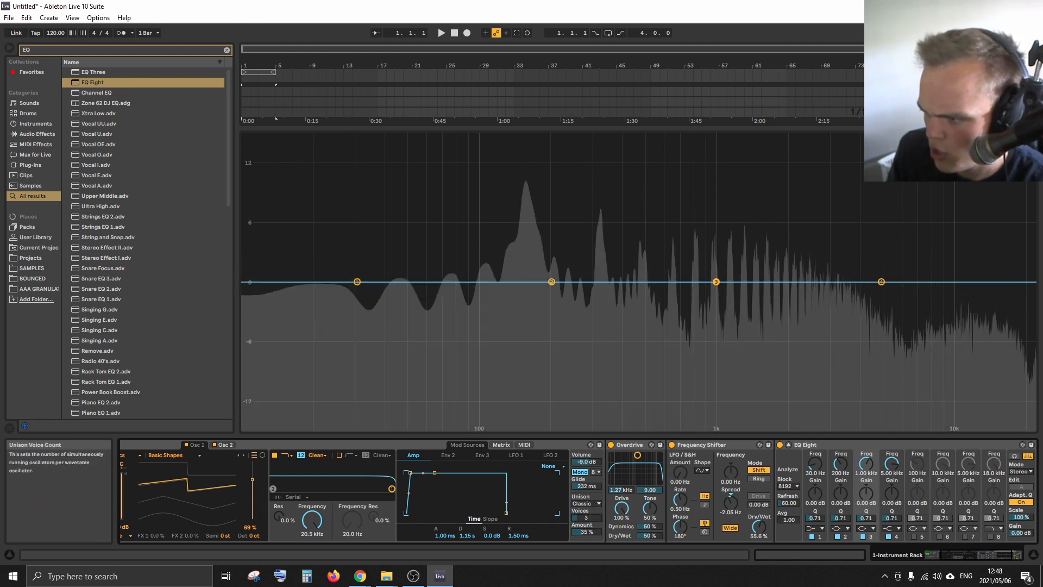
pyautogui.click(593, 505)
pyautogui.click(597, 507)
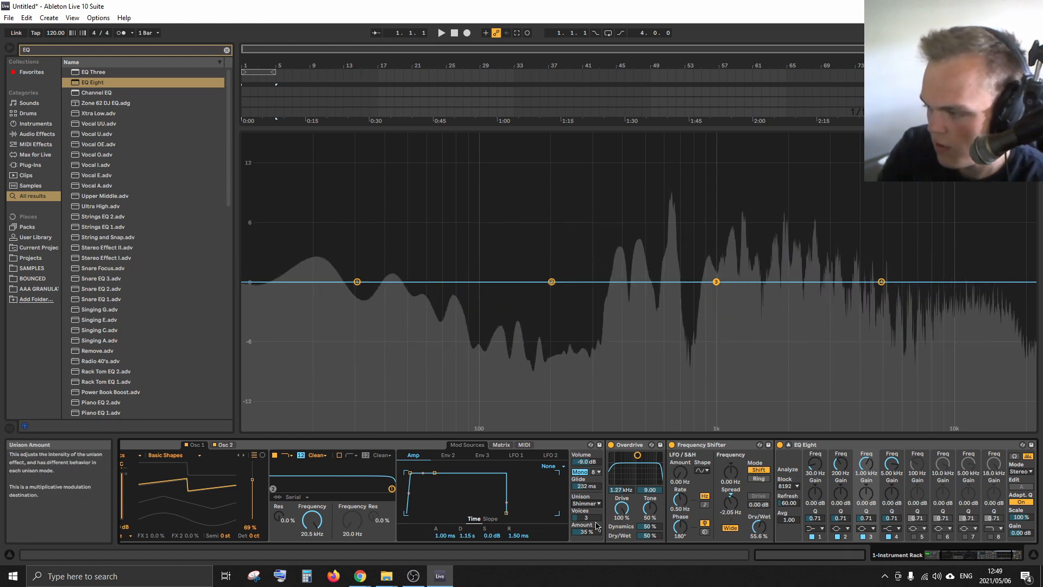
# Bypass the Overdrive, Frequency Shifter and EQ Eight to hear the Wavetable dry
pyautogui.click(610, 444)
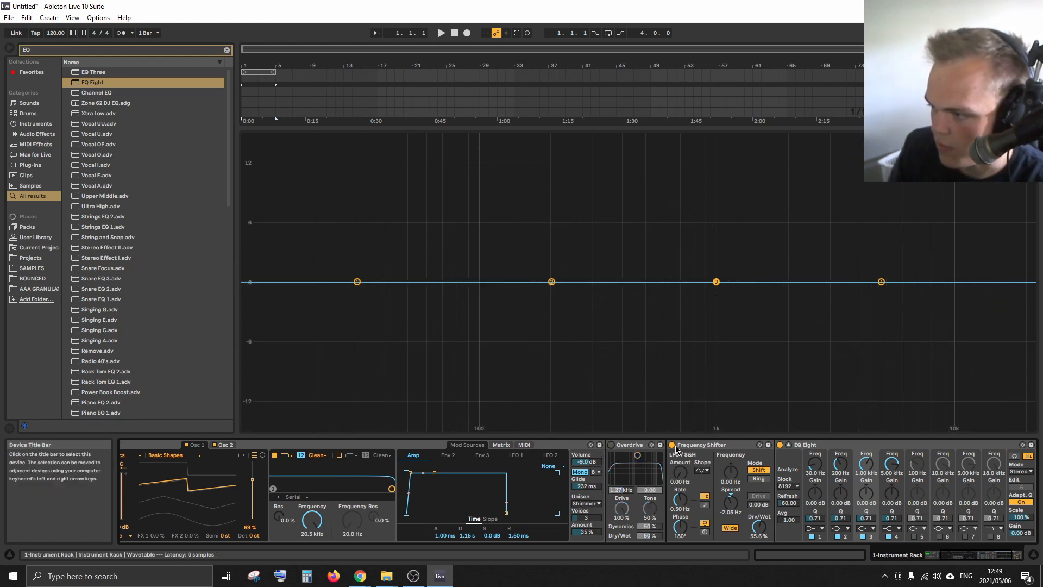
pyautogui.click(672, 444)
pyautogui.click(780, 444)
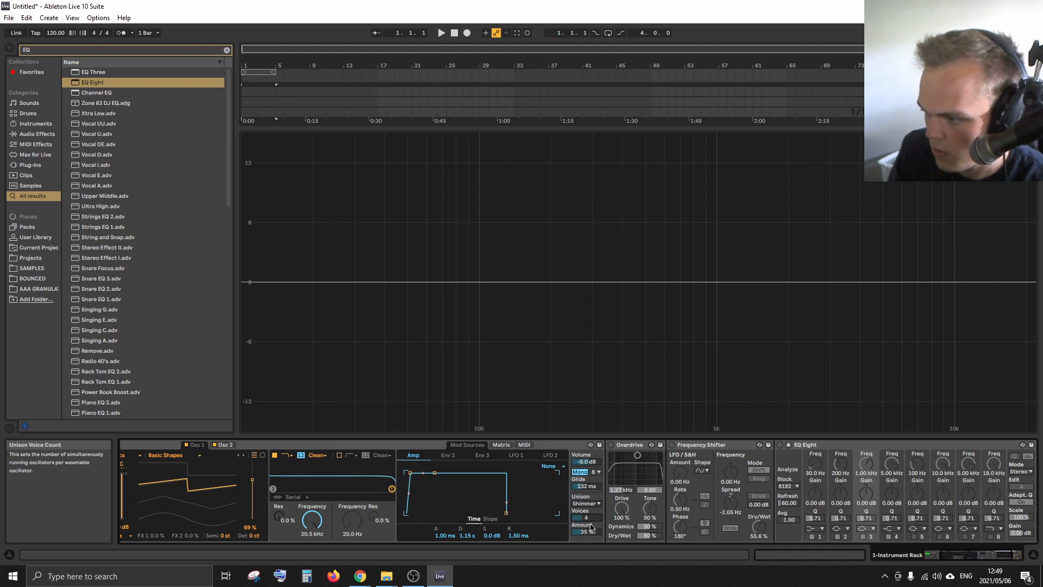
# Set the Wavetable's unison to Classic with 4 voices and an amount of 5.5%
pyautogui.moveTo(591, 527); pyautogui.dragTo(591, 530)
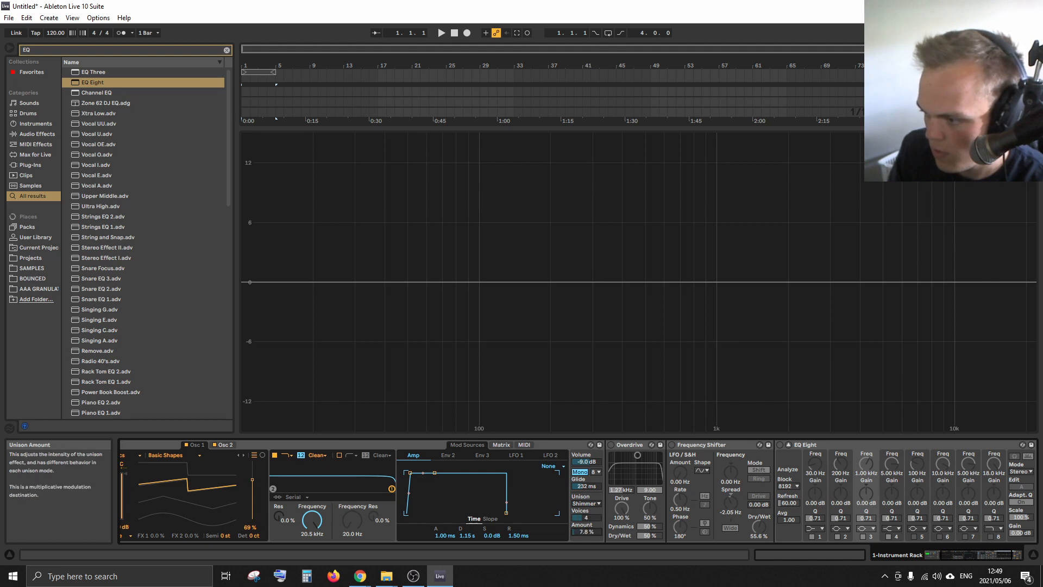
pyautogui.click(592, 505)
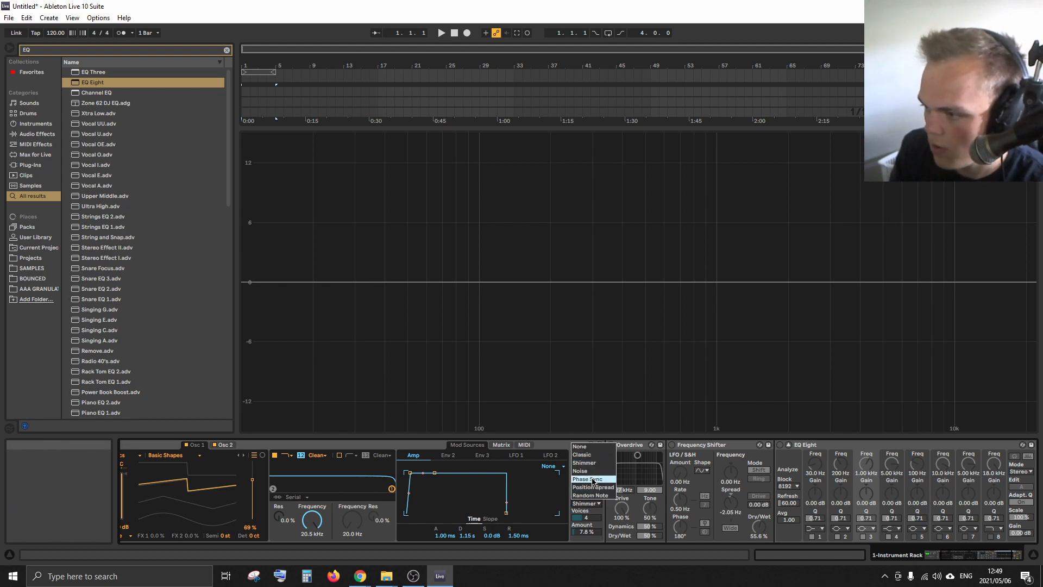
pyautogui.click(596, 459)
pyautogui.moveTo(593, 530); pyautogui.dragTo(593, 540)
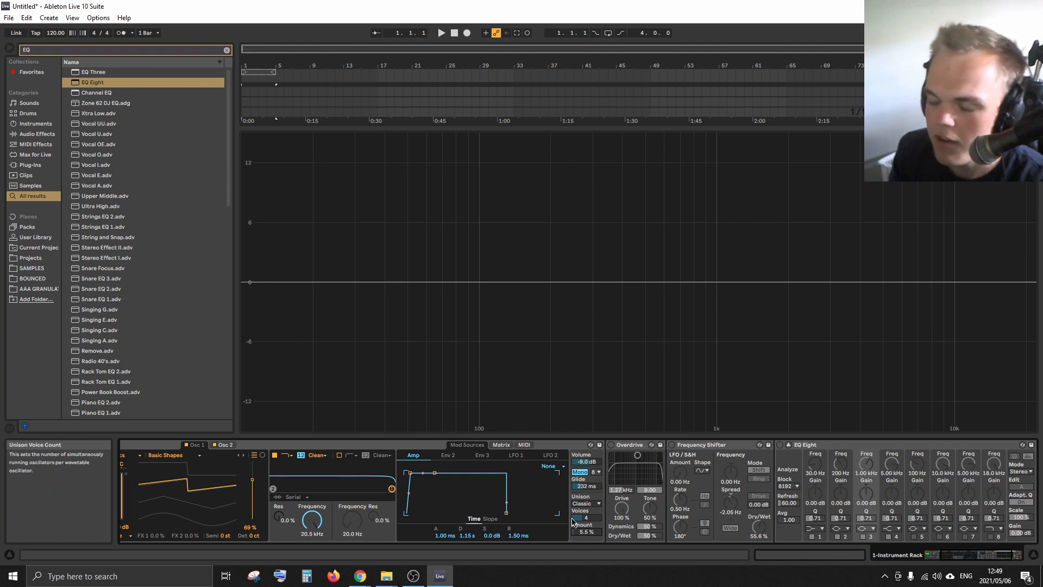
# Turn the bypassed Overdrive, Frequency Shifter and EQ Eight back on
pyautogui.click(611, 445)
pyautogui.click(672, 445)
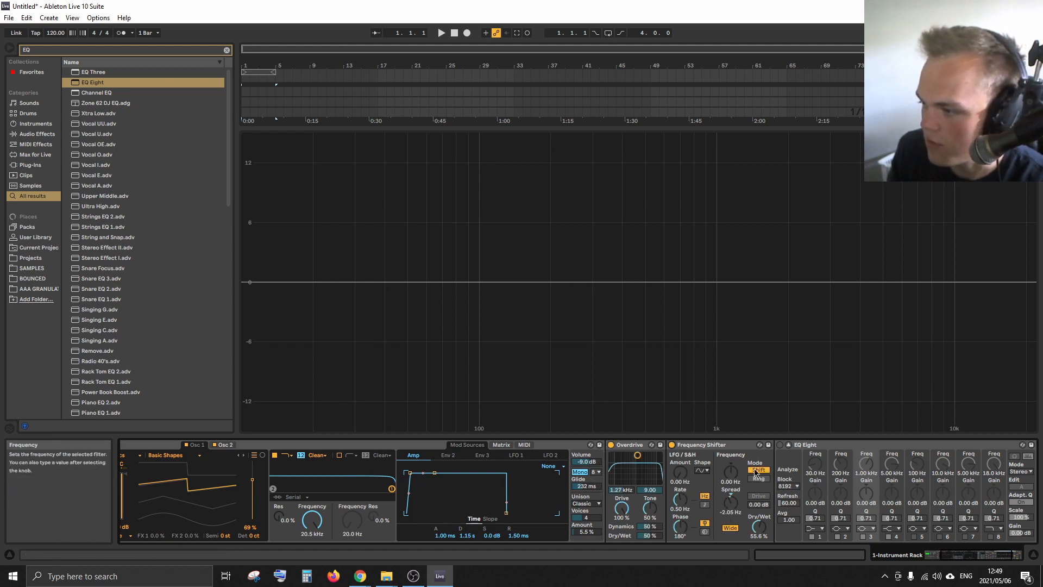
pyautogui.click(780, 445)
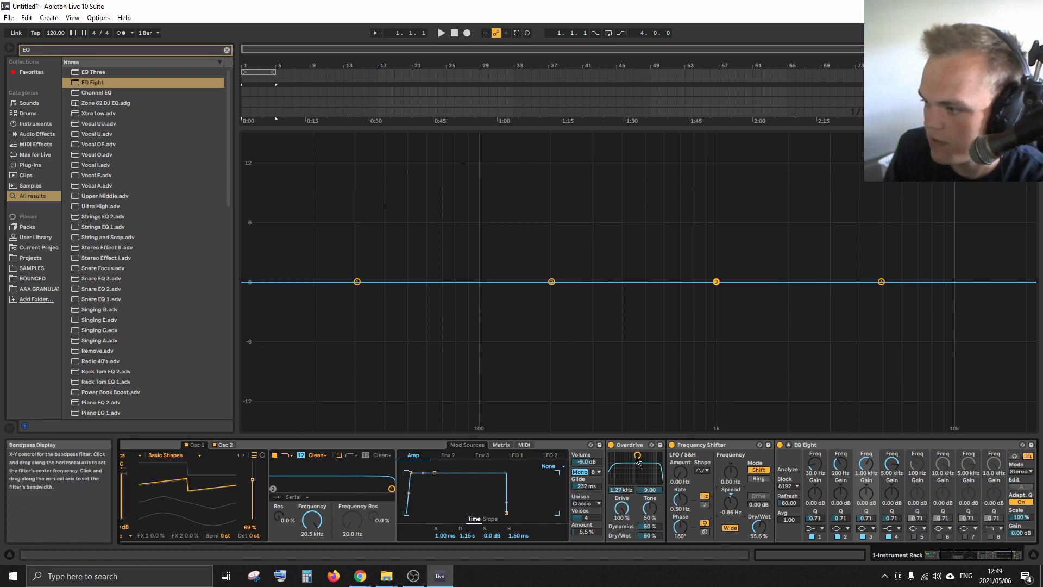
# Set the Overdrive's Tone to 99% and its Dry/Wet mix to 100%
pyautogui.click(647, 479)
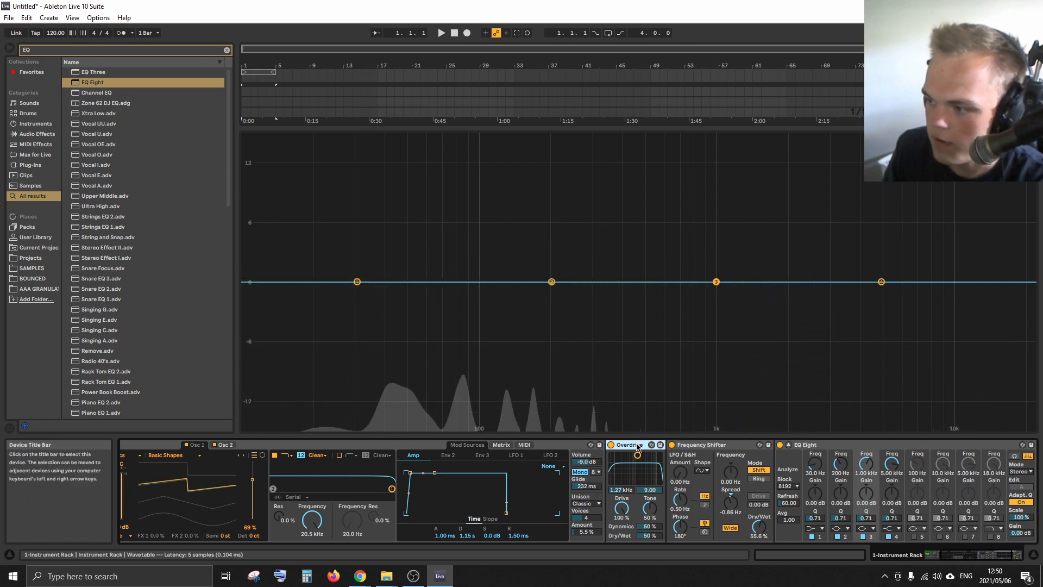
pyautogui.moveTo(657, 518); pyautogui.dragTo(657, 478)
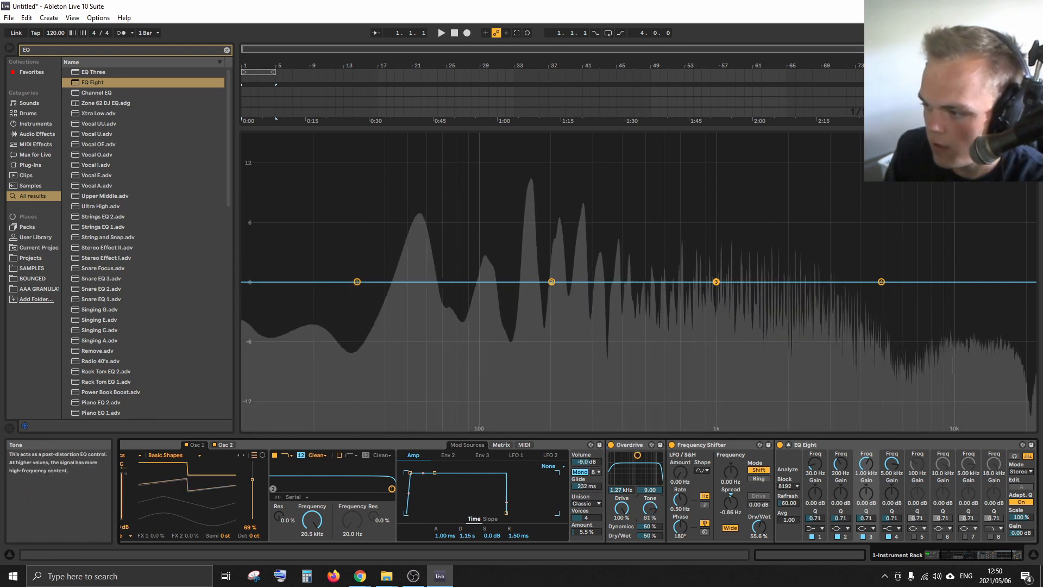
pyautogui.moveTo(652, 536); pyautogui.dragTo(658, 478)
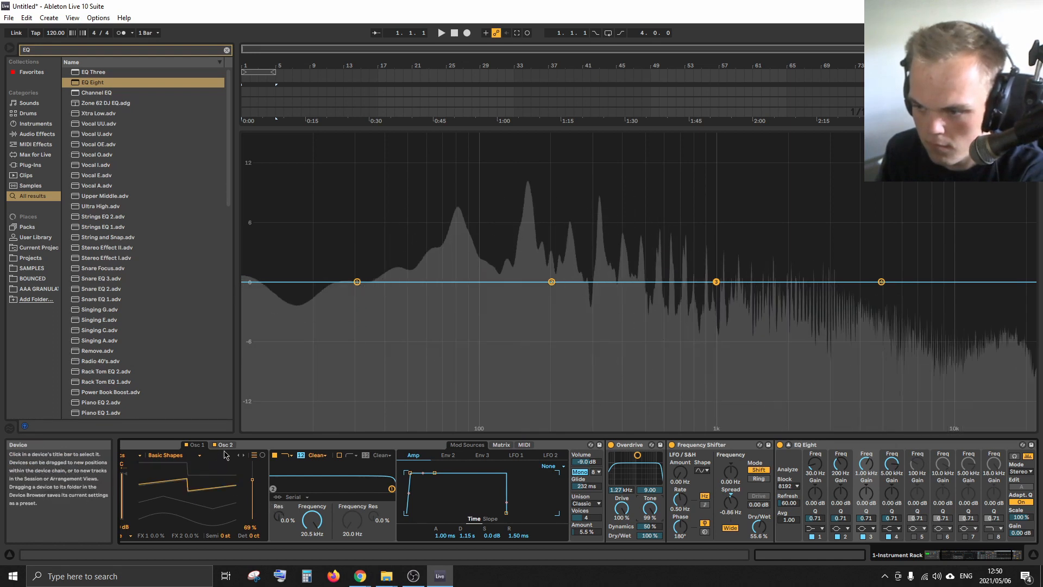
# Set the wave position of the Wavetable's Osc 1 to 23%
pyautogui.click(225, 446)
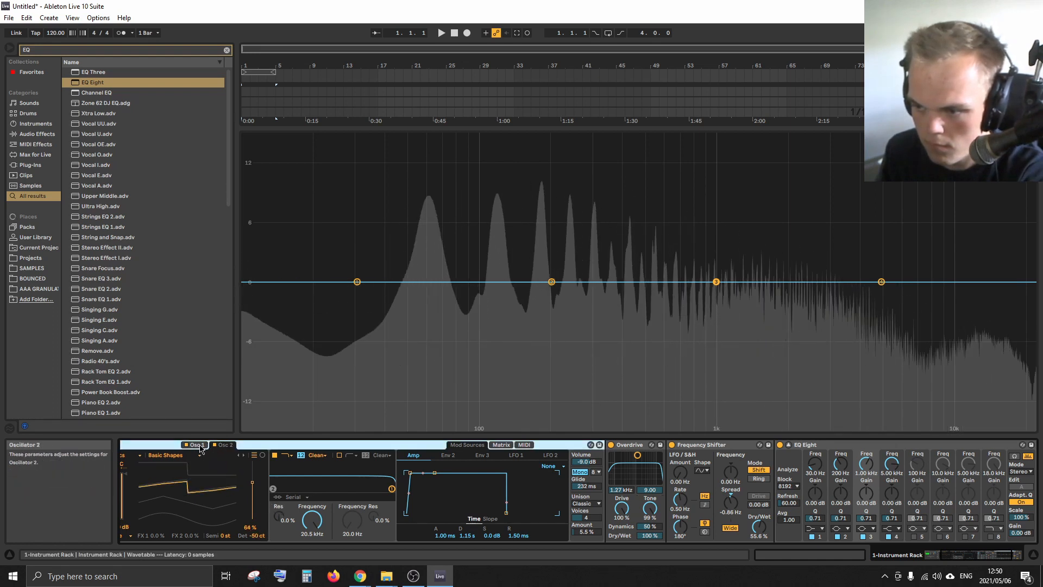
pyautogui.click(198, 445)
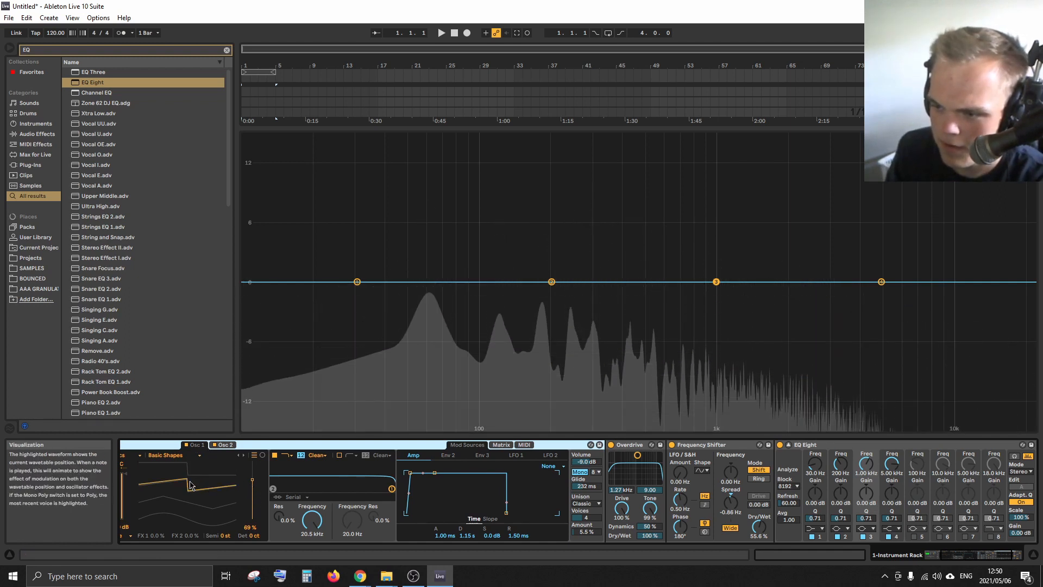
pyautogui.moveTo(190, 474); pyautogui.dragTo(190, 488)
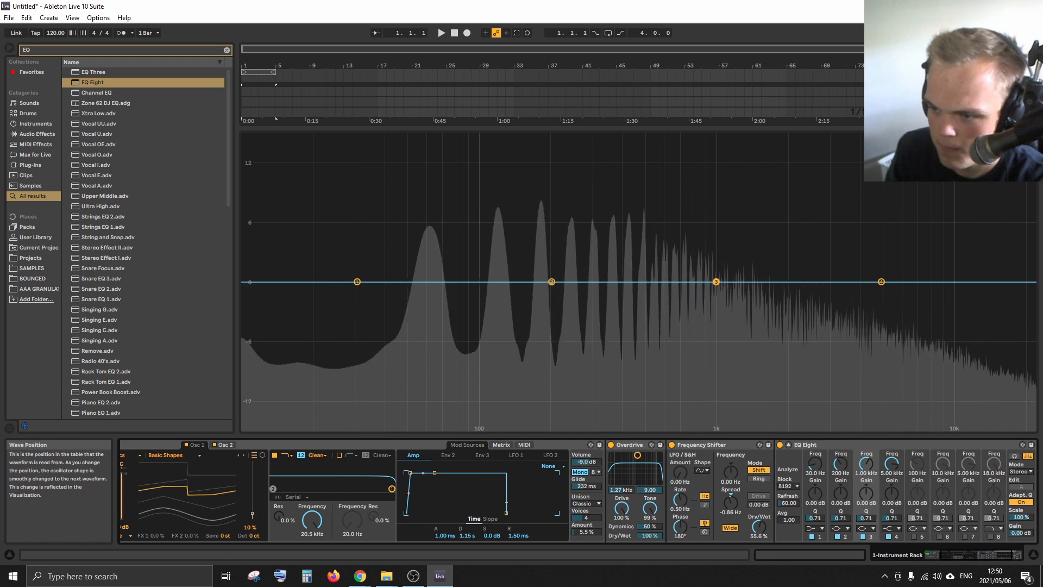
pyautogui.moveTo(252, 514); pyautogui.dragTo(255, 509)
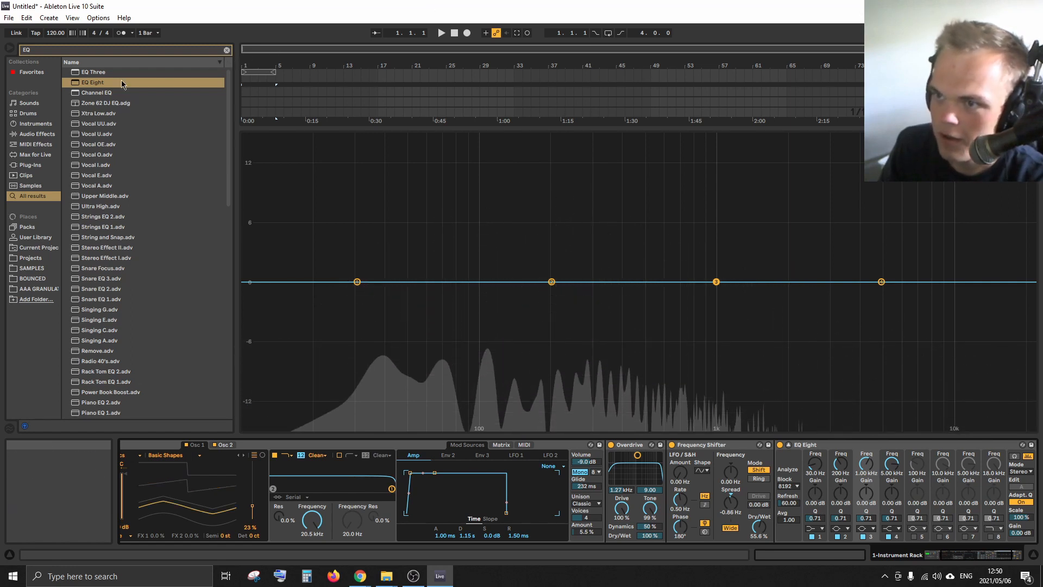
# Clear the browser search and list the available instruments
pyautogui.click(227, 49)
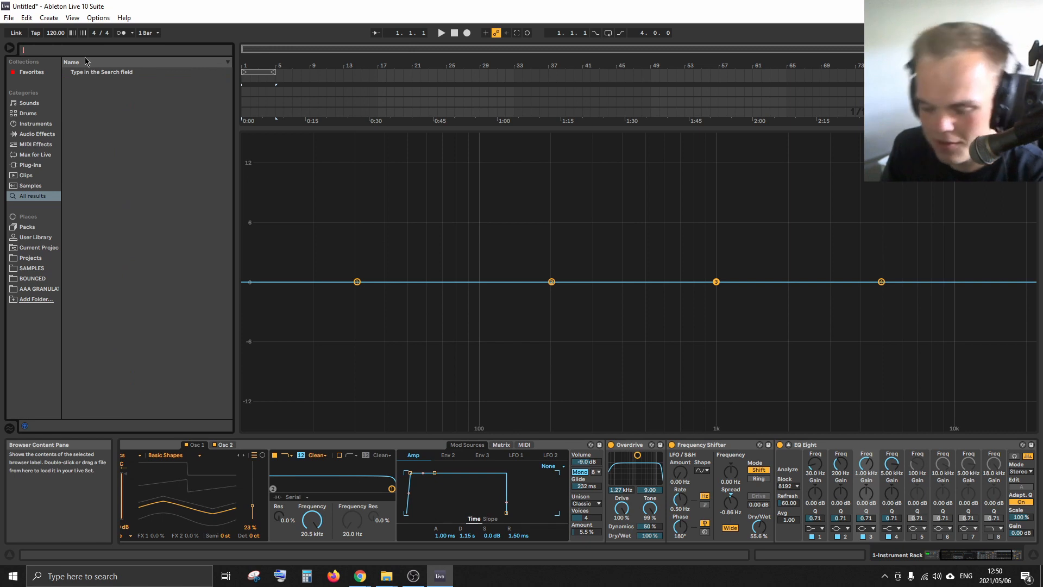
pyautogui.click(42, 126)
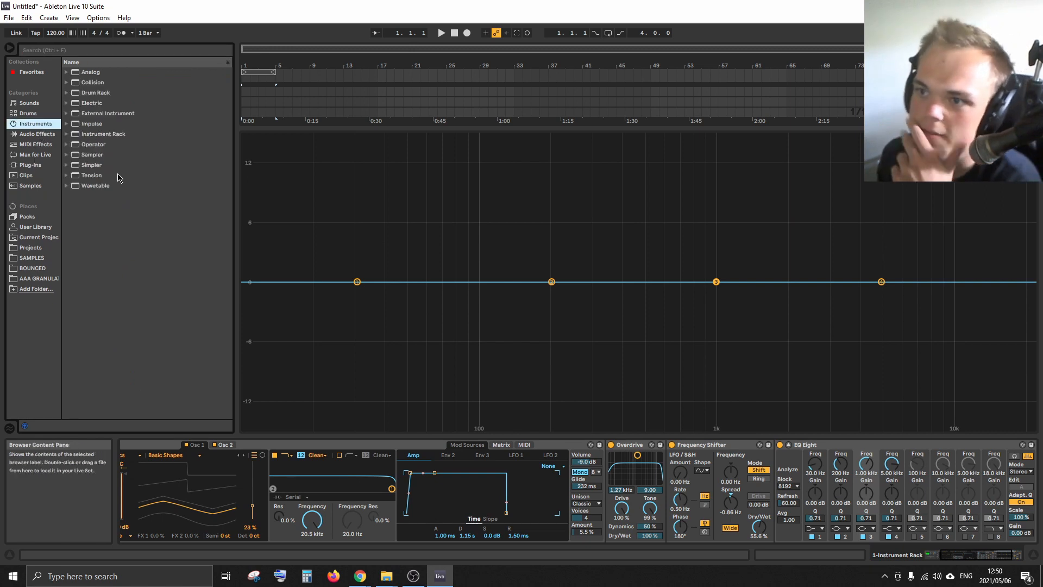
# List the audio effects and insert a Cabinet between the Overdrive and the Frequency Shifter
pyautogui.click(68, 95)
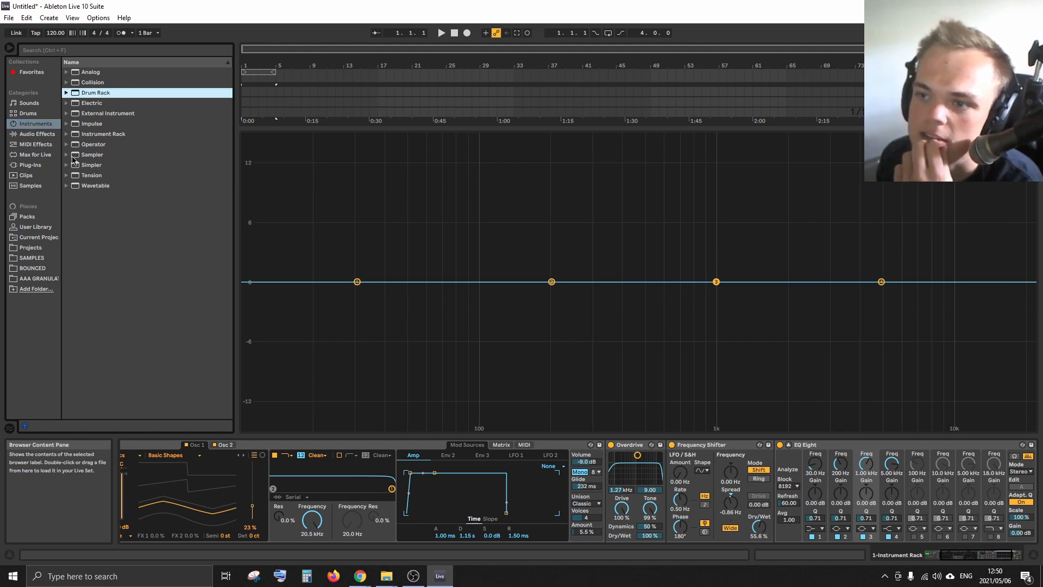
pyautogui.click(36, 134)
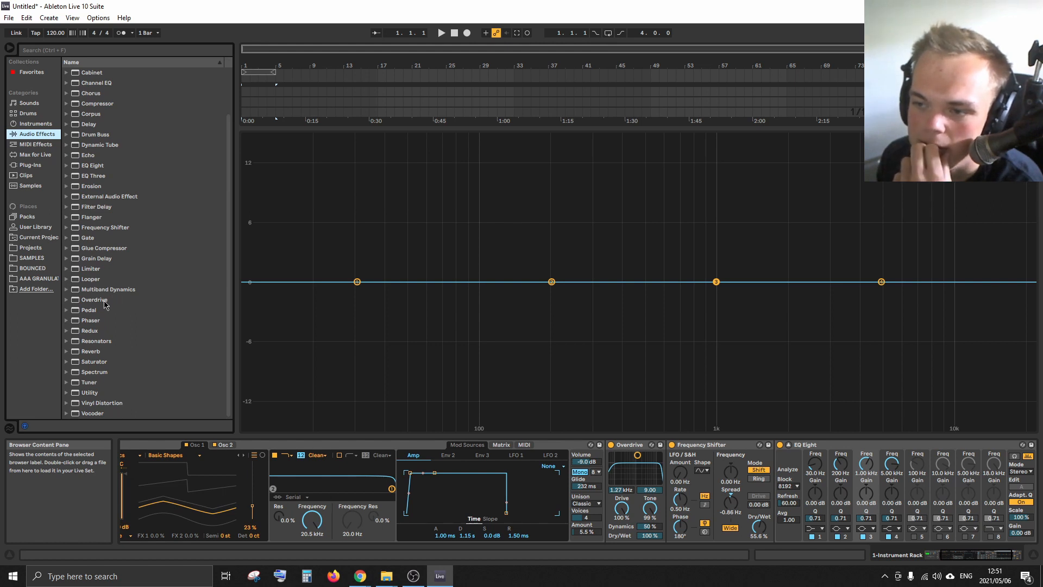
pyautogui.scroll(1, 114, 149)
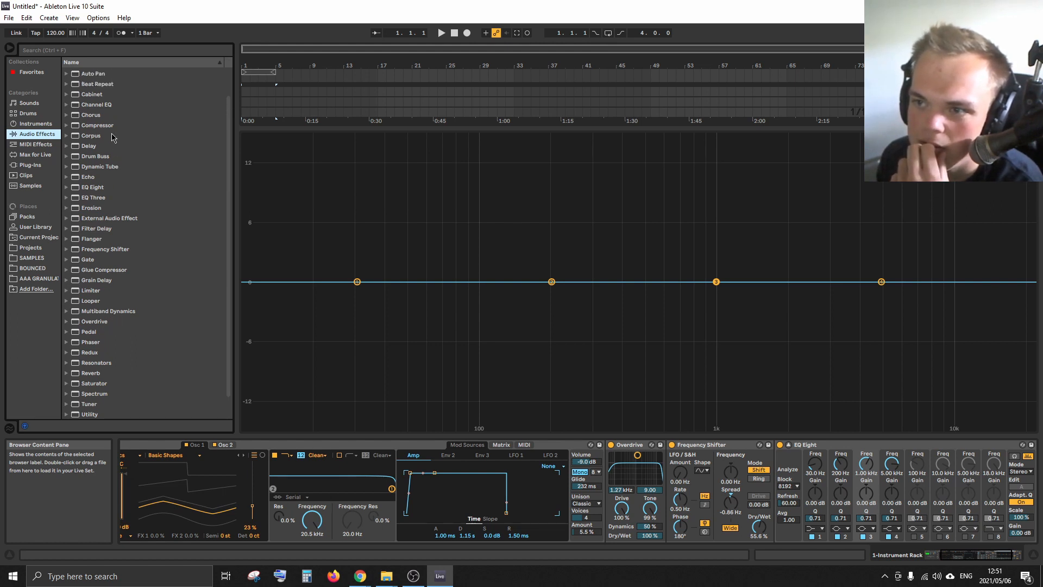
pyautogui.click(99, 95)
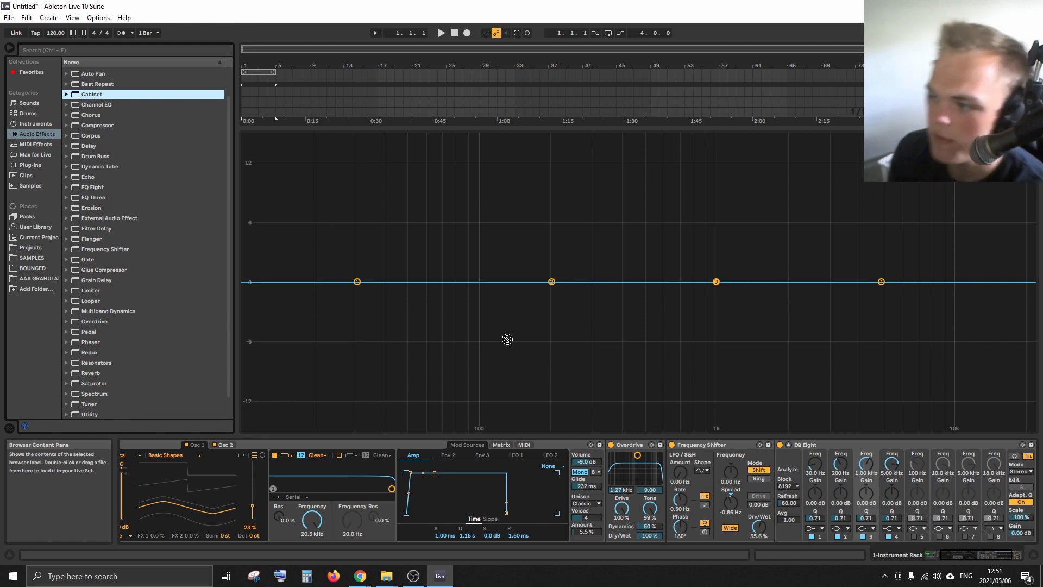
pyautogui.moveTo(507, 339); pyautogui.dragTo(674, 475)
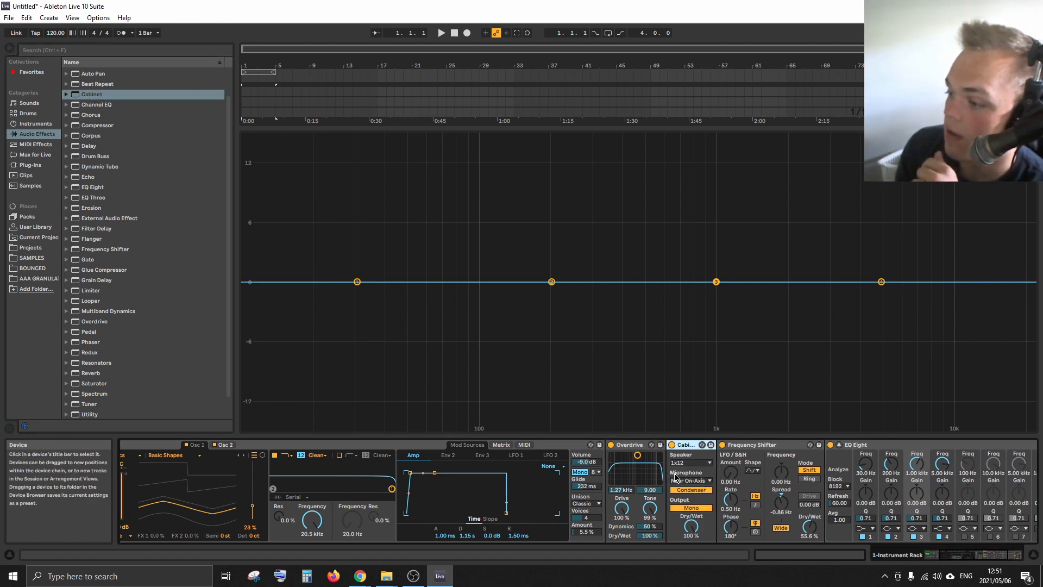
pyautogui.moveTo(691, 526)
pyautogui.mouseDown()
pyautogui.moveTo(691, 538)
pyautogui.moveTo(691, 526)
pyautogui.mouseUp()
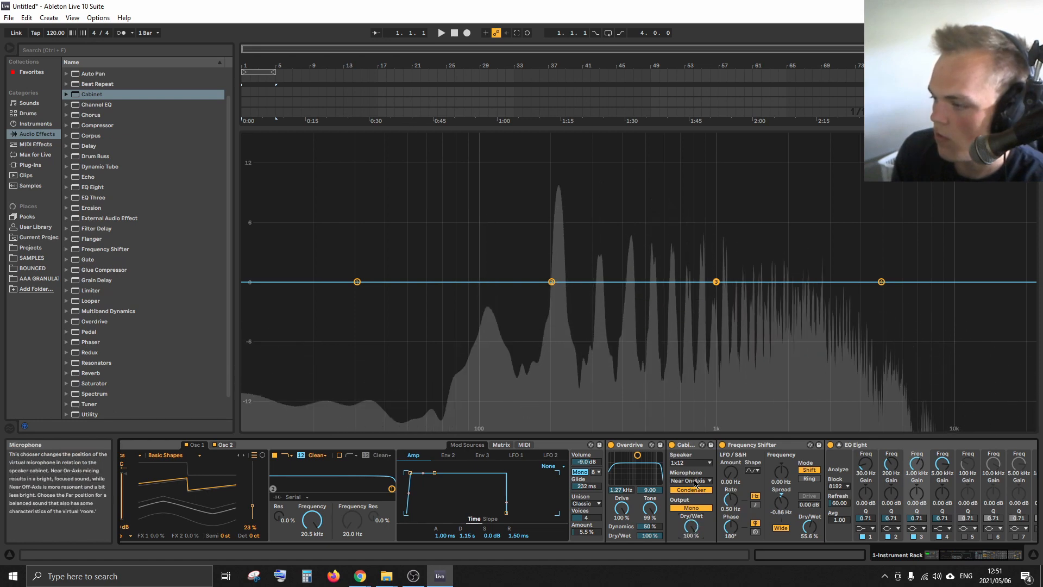
# Set the Cabinet's speaker to 4x12, its microphone to Far, its output to Dual and its Dry/Wet mix to 91.3%
pyautogui.click(699, 463)
pyautogui.click(700, 486)
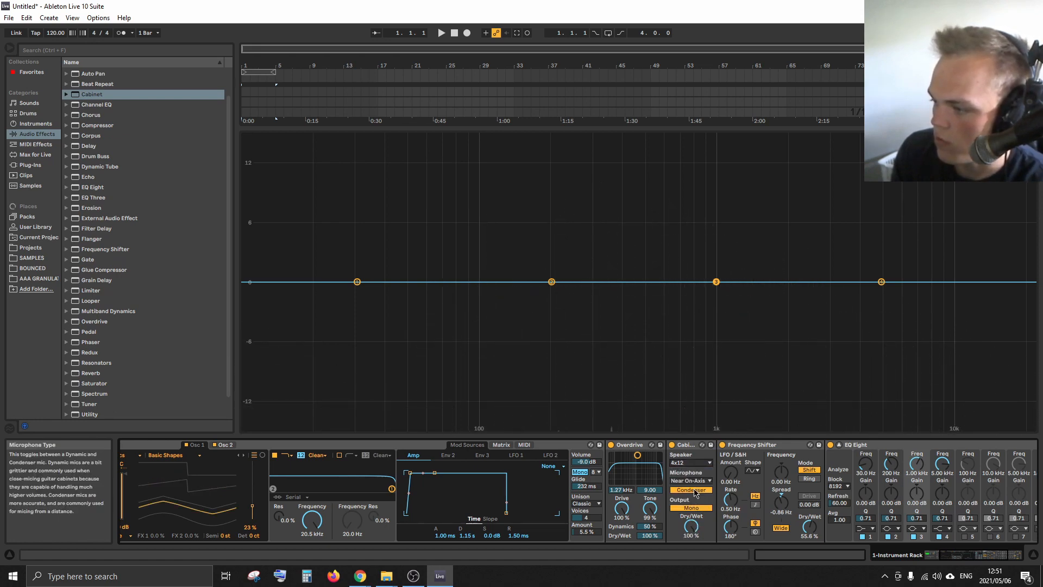
pyautogui.click(700, 482)
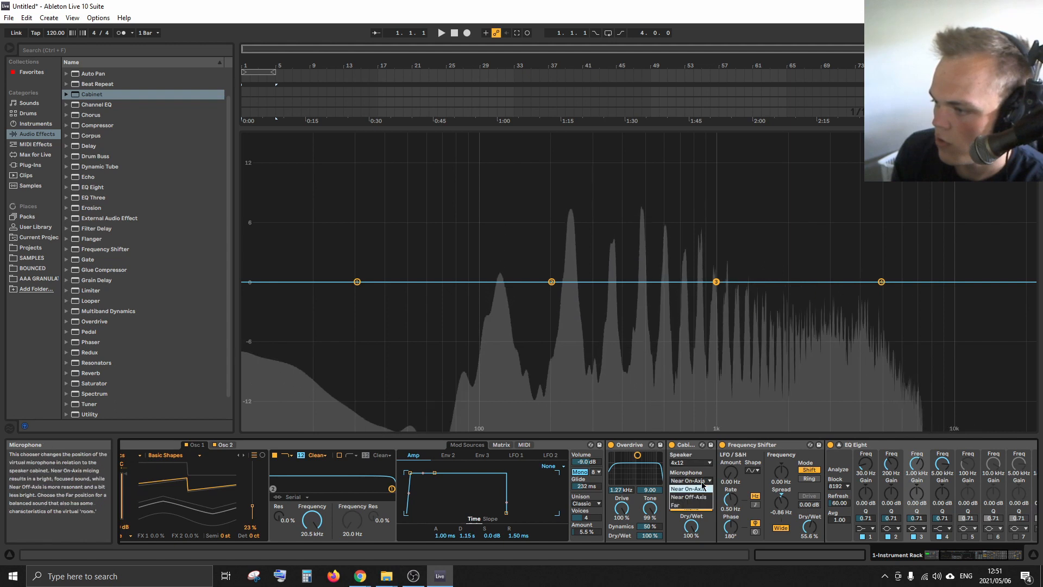
pyautogui.click(699, 498)
pyautogui.click(700, 480)
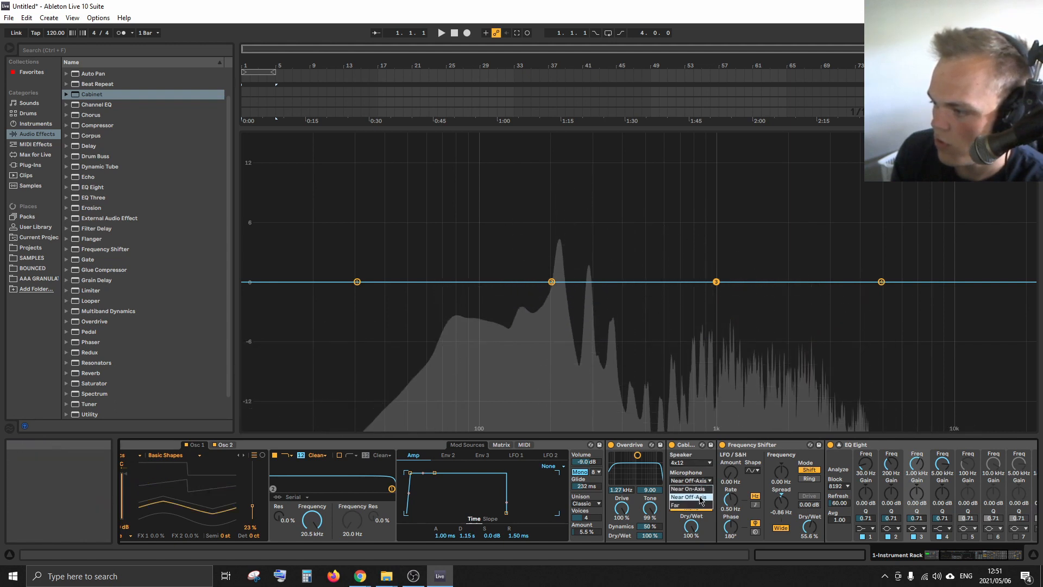
pyautogui.click(701, 506)
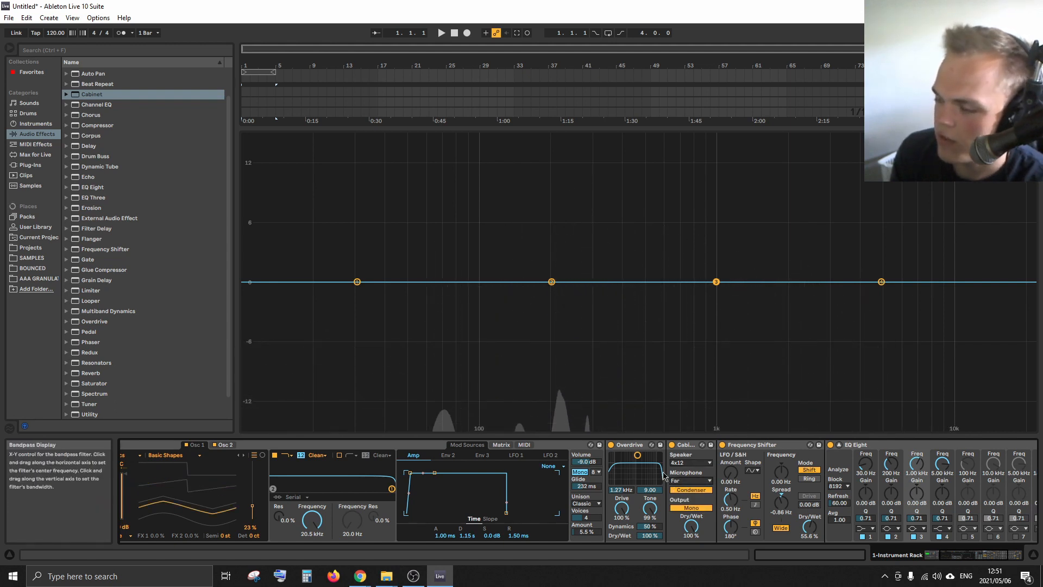
pyautogui.click(699, 509)
pyautogui.moveTo(692, 526); pyautogui.dragTo(692, 490)
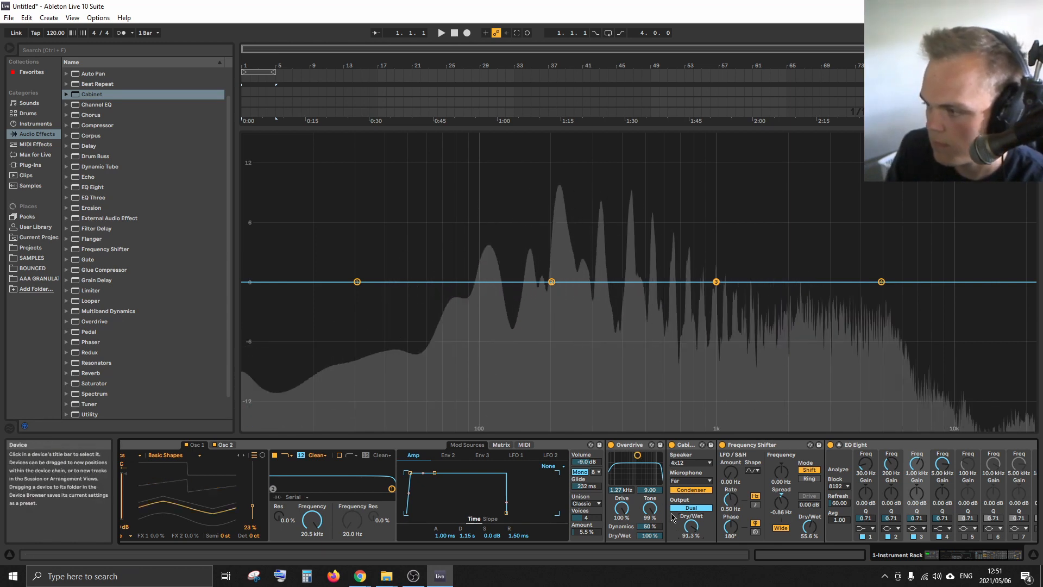
# Delete the Cabinet from the device chain
pyautogui.click(681, 447)
pyautogui.press('Delete')
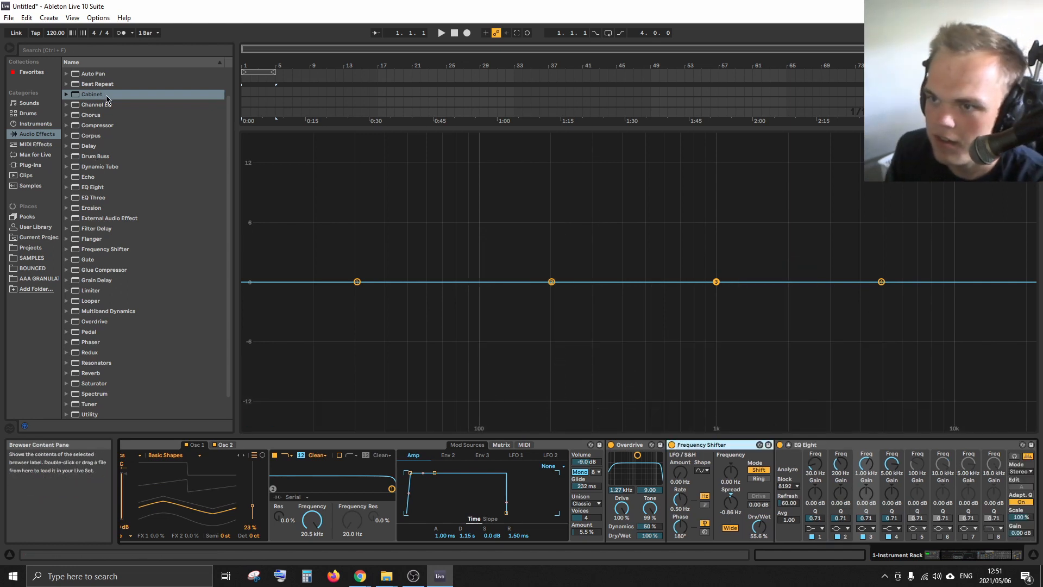
# Look through the audio effects from Auto Pan to Multiband Dynamics for another effect to add
pyautogui.click(102, 75)
pyautogui.click(111, 85)
pyautogui.click(118, 105)
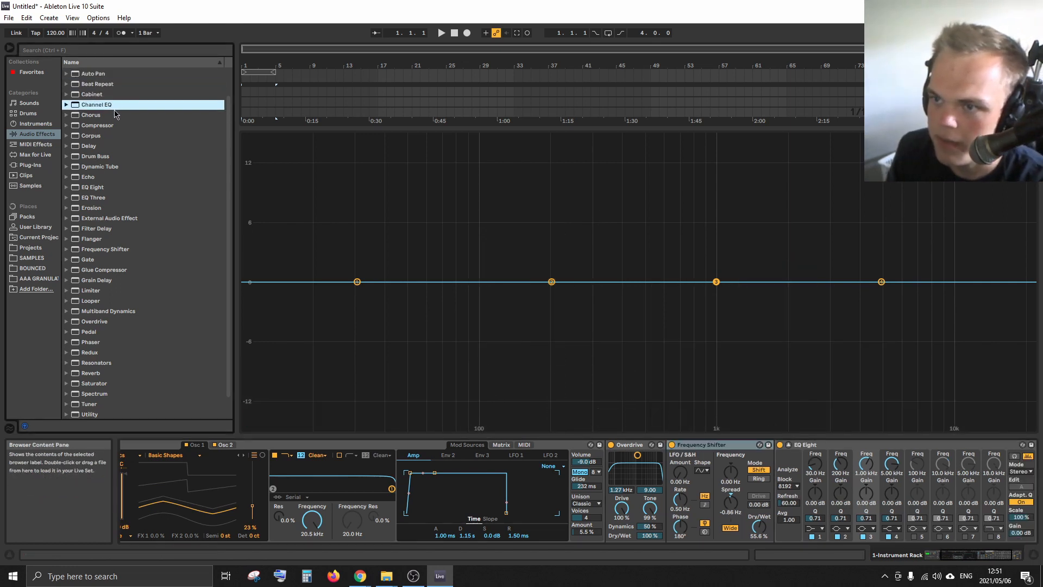
pyautogui.click(112, 115)
pyautogui.click(111, 125)
pyautogui.click(110, 136)
pyautogui.click(107, 149)
pyautogui.click(107, 158)
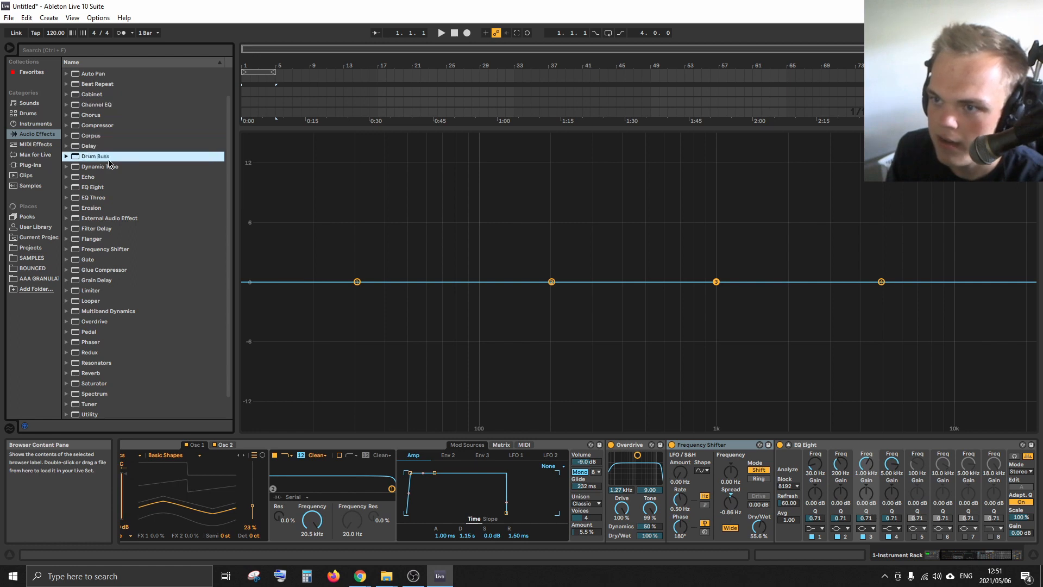
pyautogui.click(119, 169)
pyautogui.click(113, 179)
pyautogui.click(116, 189)
pyautogui.click(119, 201)
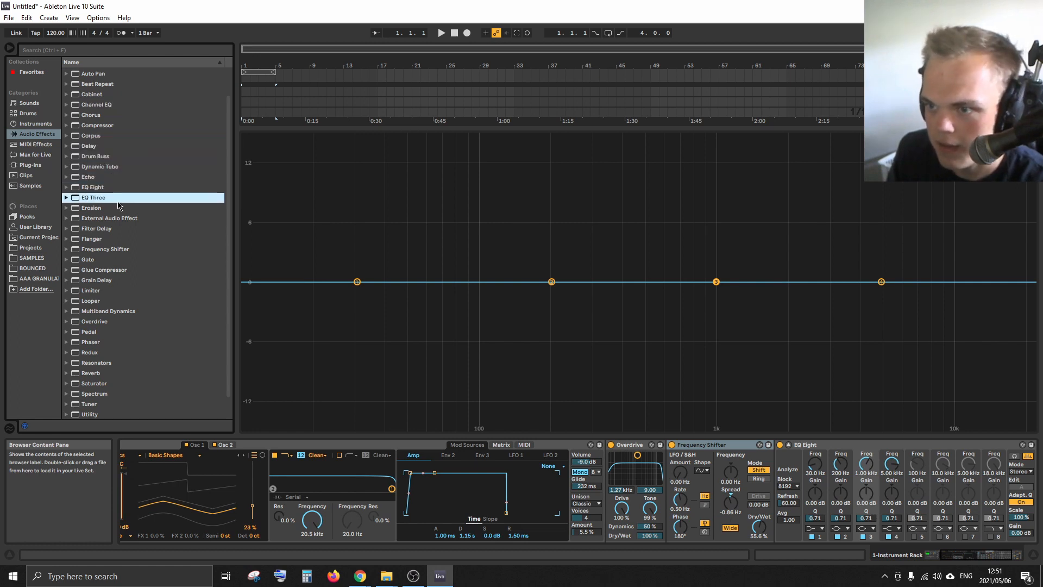
pyautogui.click(116, 229)
pyautogui.click(134, 250)
pyautogui.click(134, 261)
pyautogui.click(140, 281)
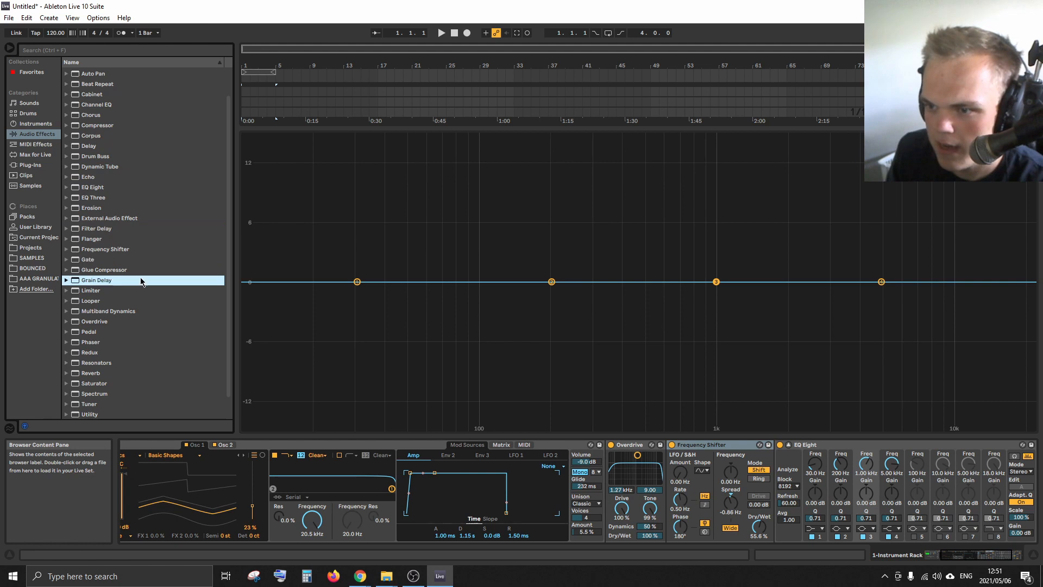
pyautogui.click(140, 271)
pyautogui.click(129, 280)
pyautogui.click(126, 290)
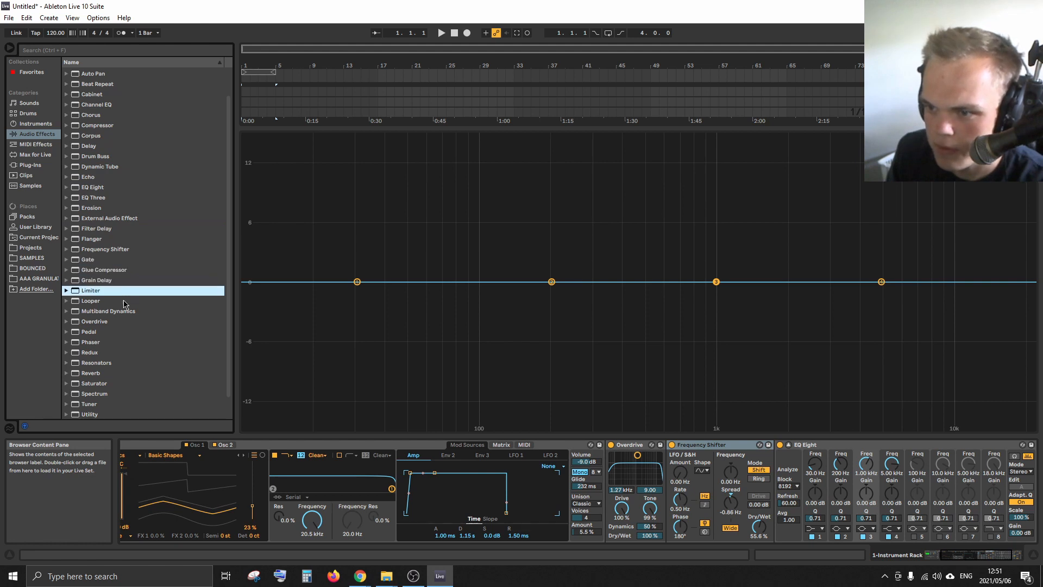
pyautogui.click(123, 300)
pyautogui.click(119, 311)
# Insert a second Overdrive between the existing Overdrive and the Frequency Shifter
pyautogui.click(115, 322)
pyautogui.scroll(-1, 132, 361)
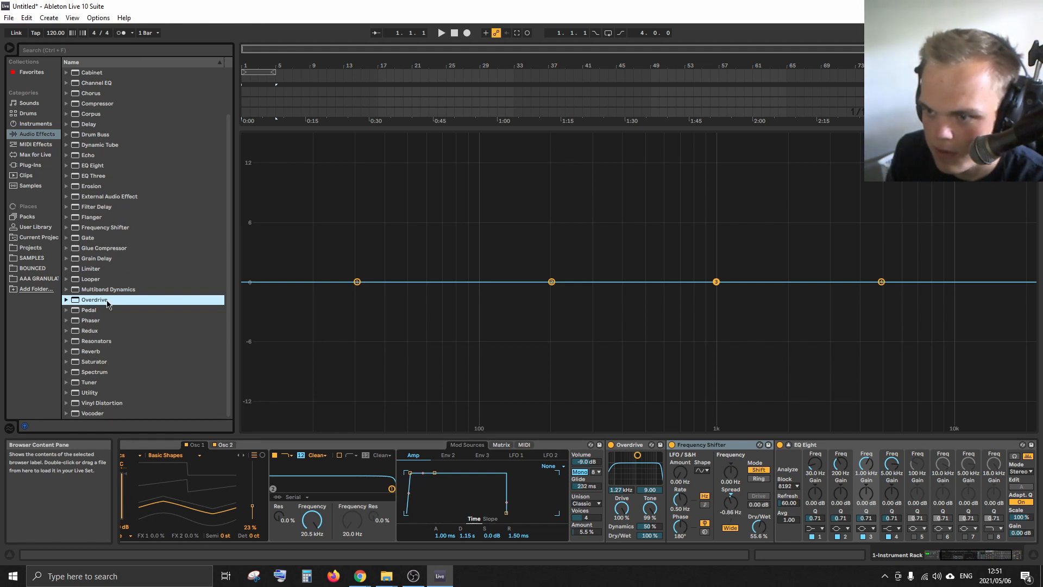
pyautogui.moveTo(112, 299); pyautogui.dragTo(669, 488)
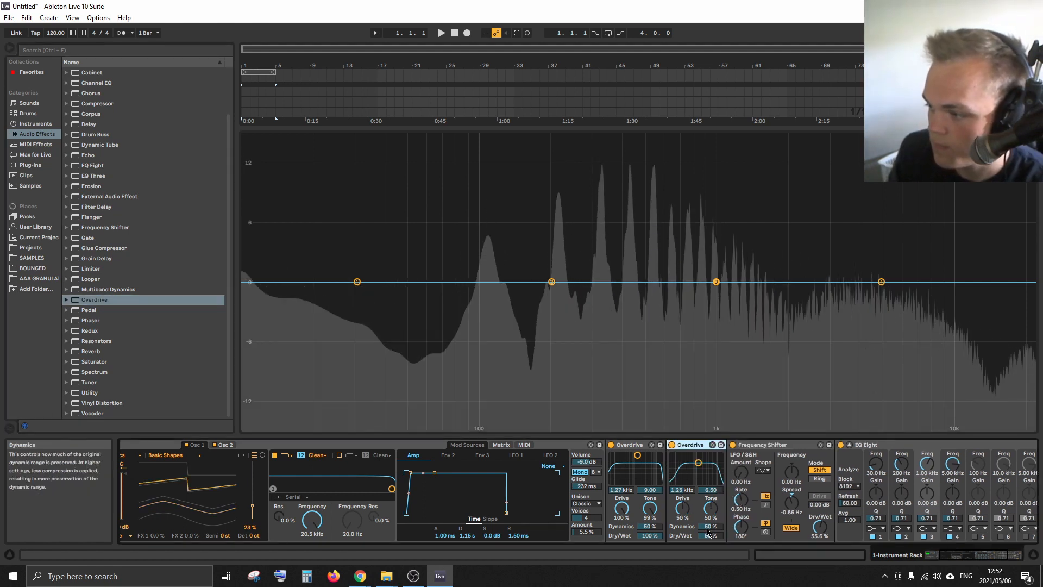
# Set the second Overdrive to 100% Dry/Wet, a 244 Hz filter with 9.00 bandwidth, 83% Drive and 100% Tone
pyautogui.click(708, 536)
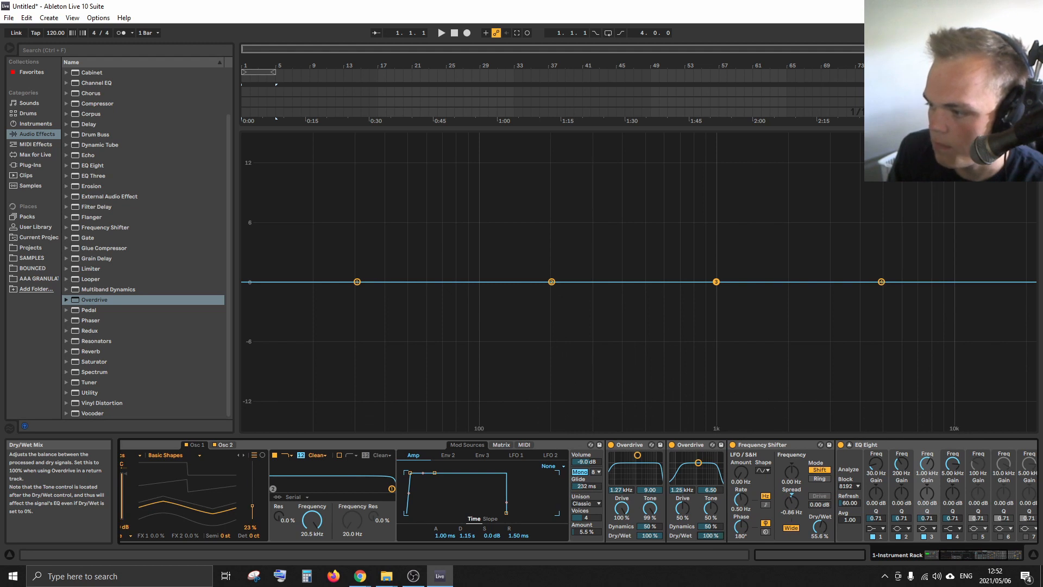
pyautogui.moveTo(698, 463)
pyautogui.mouseDown()
pyautogui.moveTo(712, 455)
pyautogui.moveTo(684, 455)
pyautogui.mouseUp()
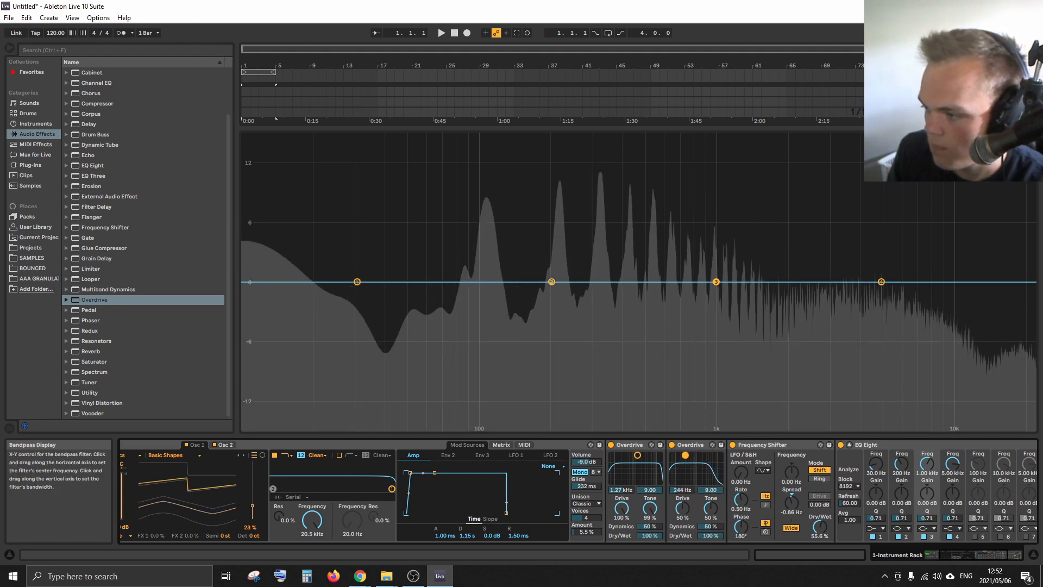
pyautogui.moveTo(710, 509); pyautogui.dragTo(682, 472)
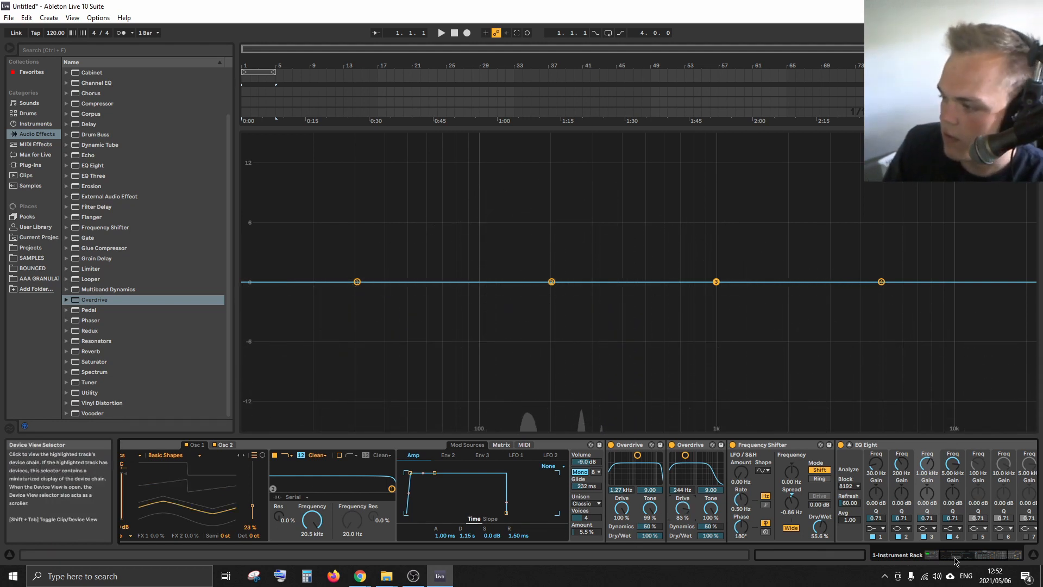
# Insert a second EQ Eight between the Frequency Shifter and the existing EQ Eight
pyautogui.moveTo(955, 561); pyautogui.dragTo(985, 560)
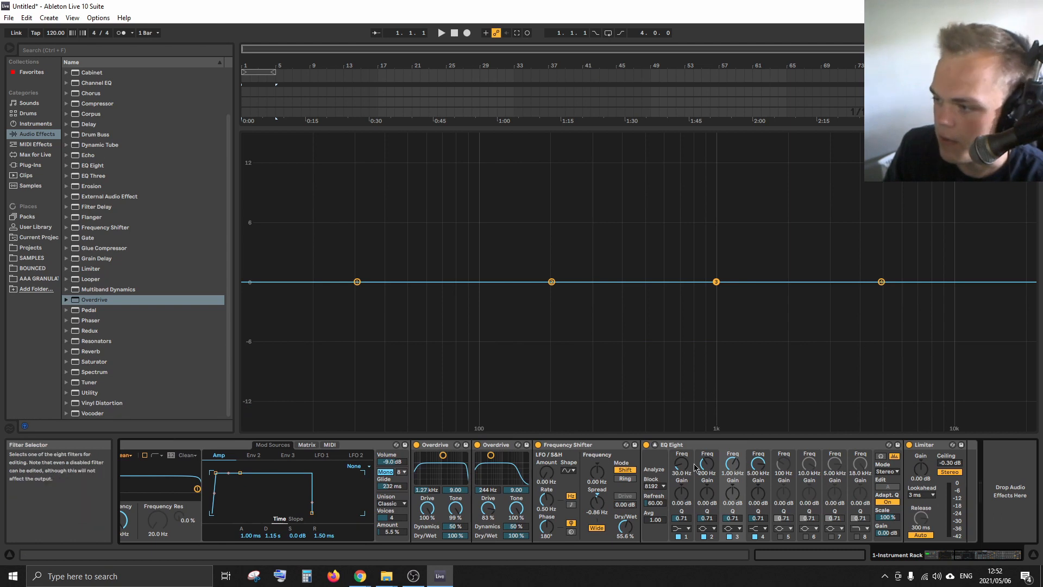
pyautogui.click(88, 51)
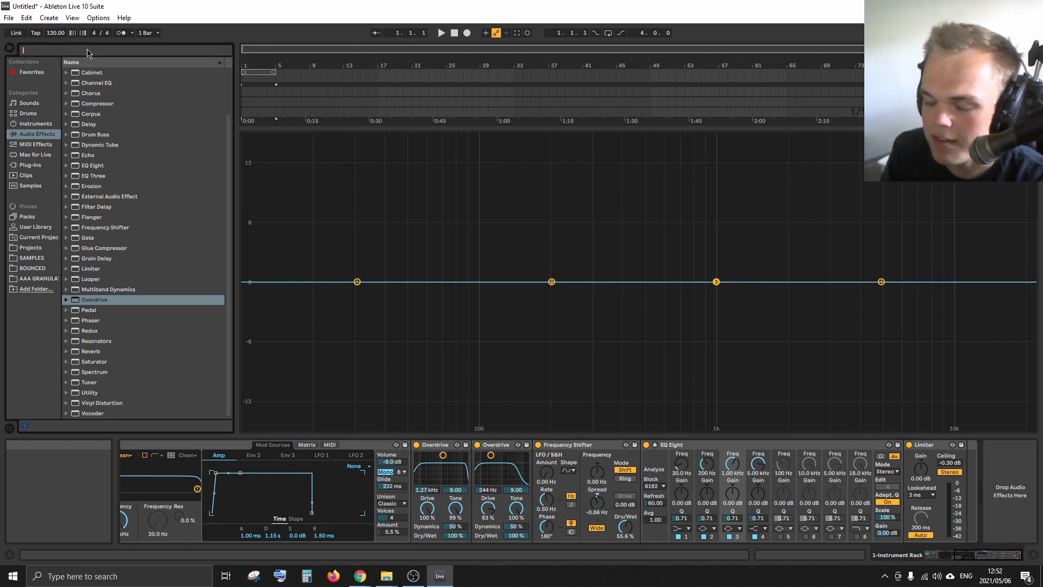
pyautogui.click(38, 166)
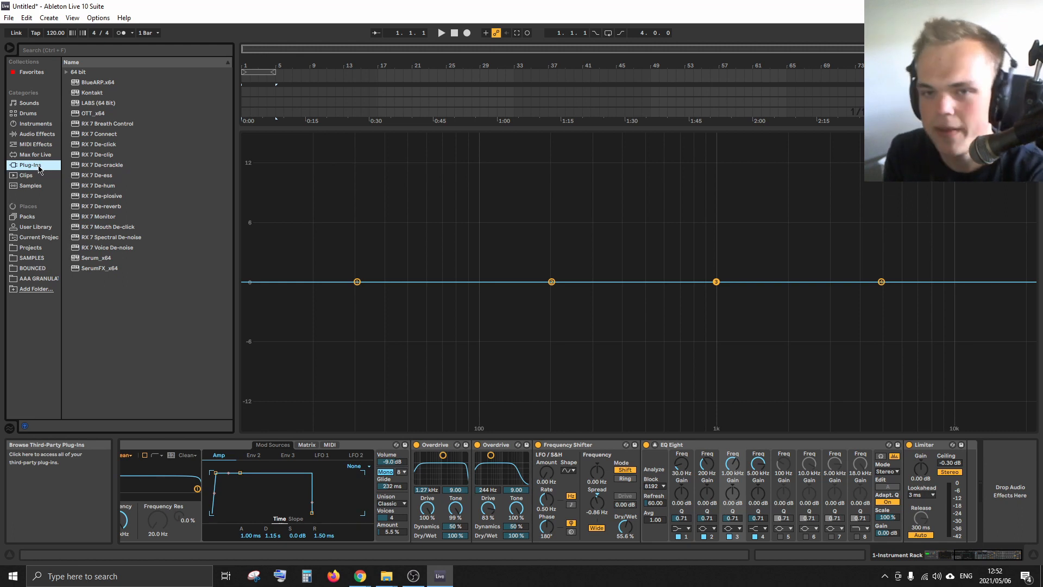
pyautogui.click(37, 134)
pyautogui.scroll(3, 78, 300)
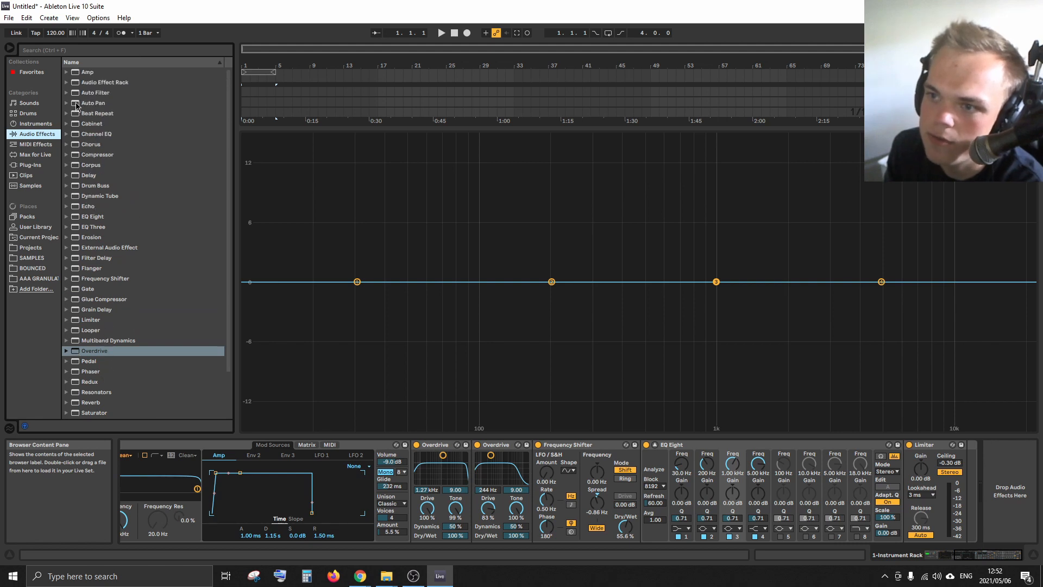
pyautogui.click(95, 217)
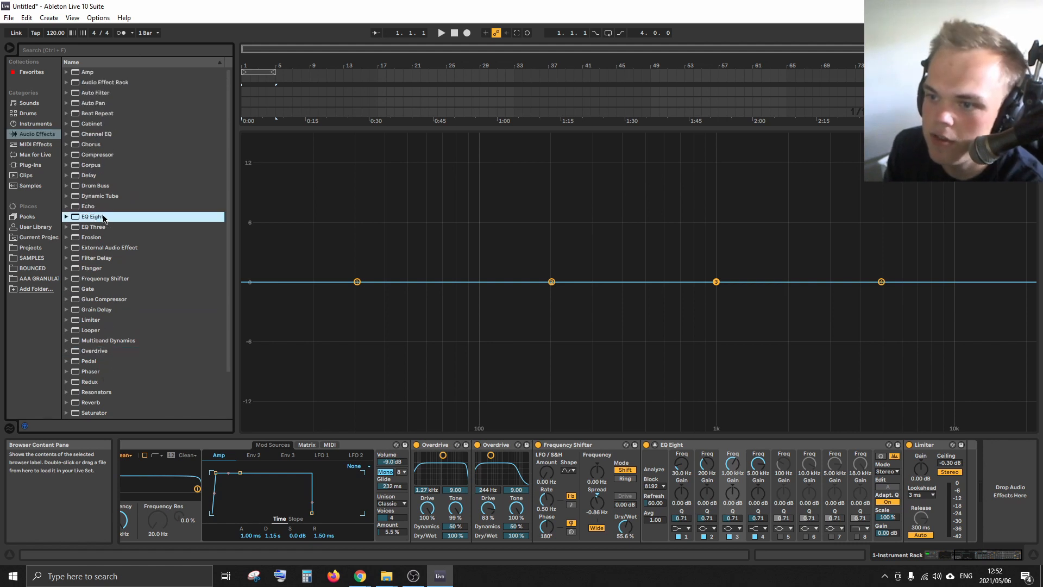
pyautogui.moveTo(102, 218); pyautogui.dragTo(644, 492)
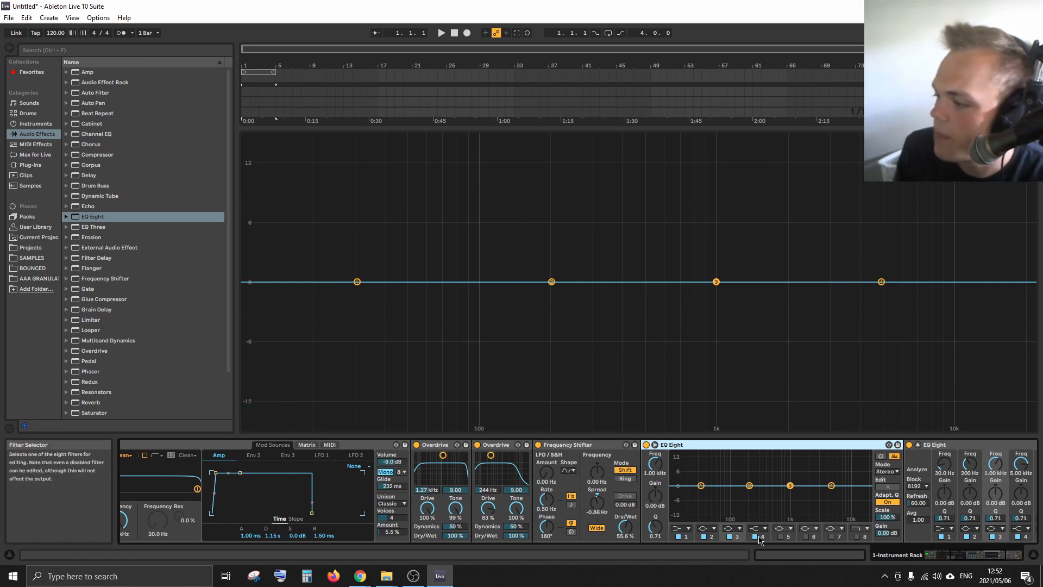
# Examine the filter types available for bands 3 and 1 of the newly inserted EQ Eight
pyautogui.click(733, 528)
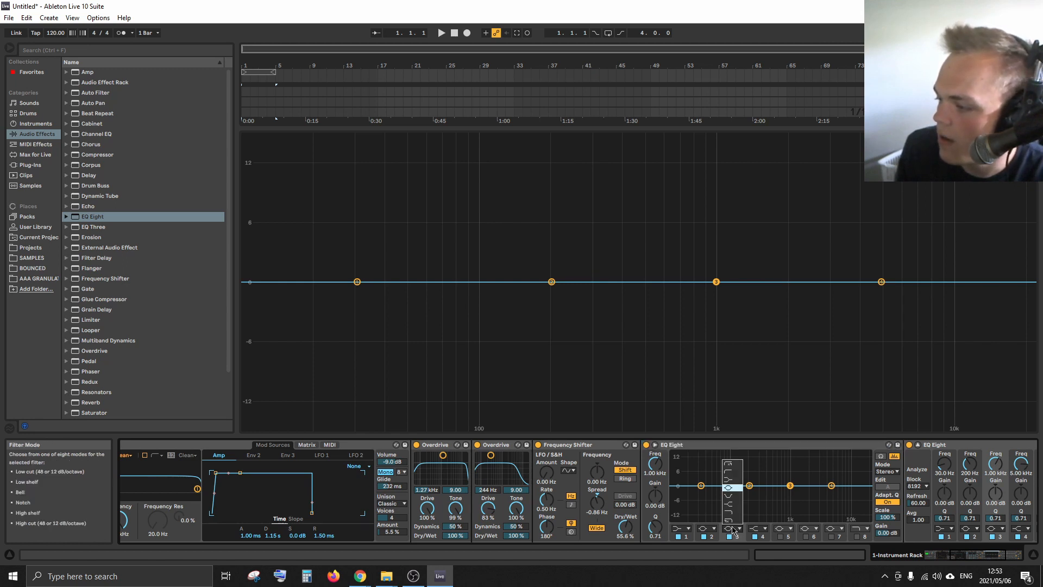
pyautogui.click(732, 530)
pyautogui.click(825, 447)
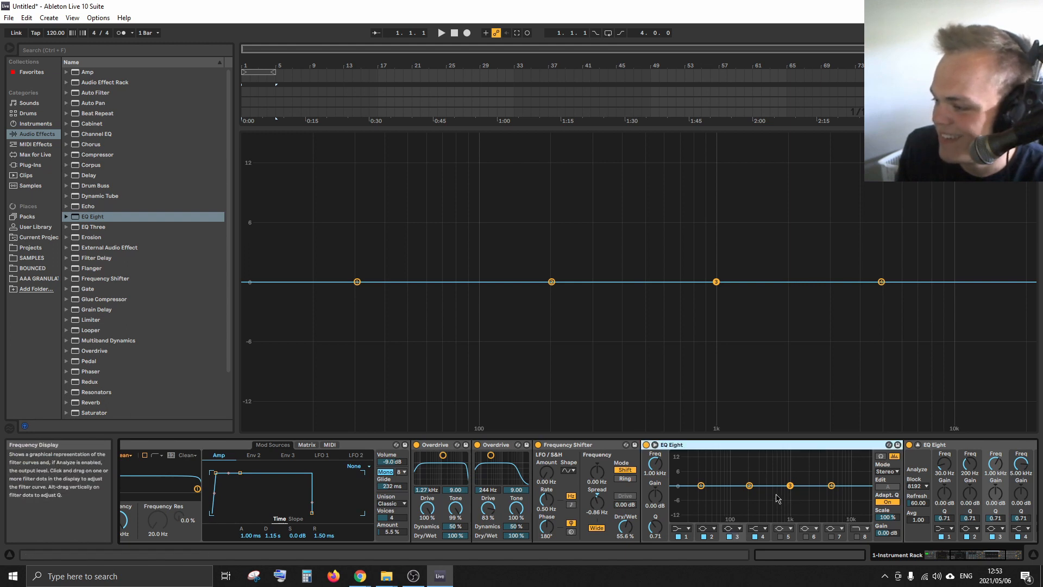
pyautogui.click(737, 528)
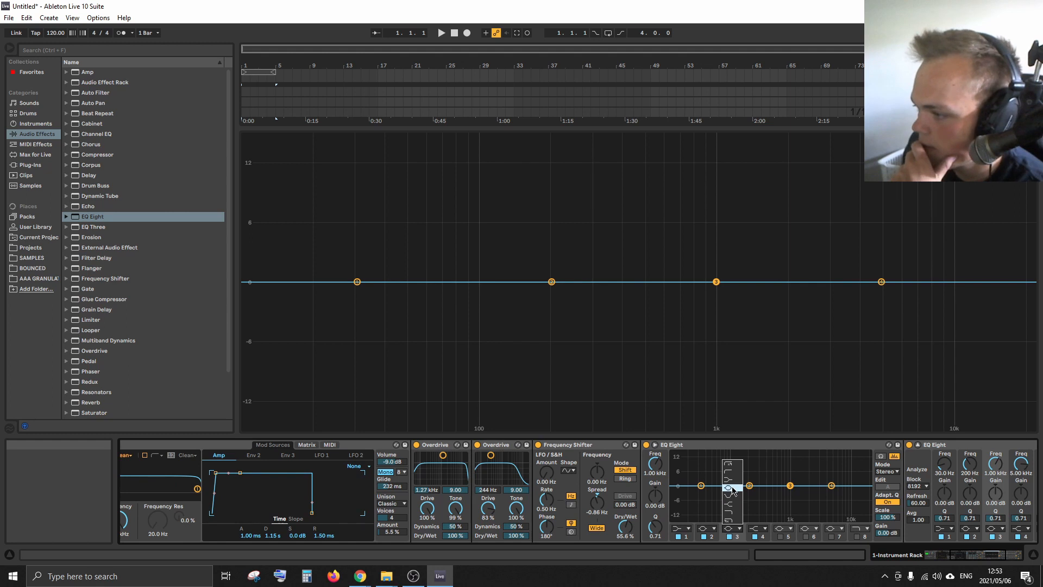
pyautogui.click(733, 488)
pyautogui.click(738, 529)
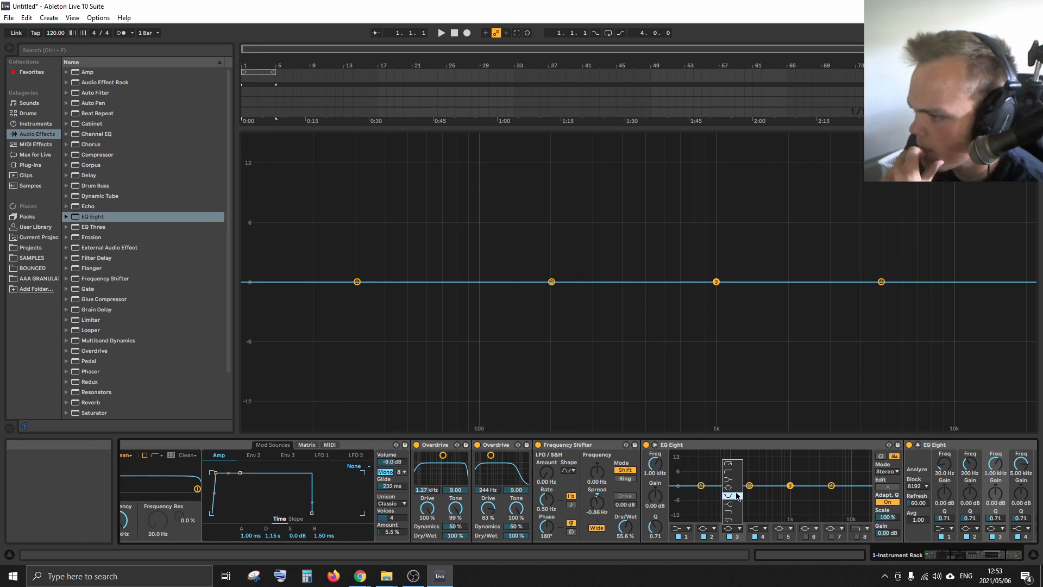
pyautogui.click(690, 530)
pyautogui.click(685, 530)
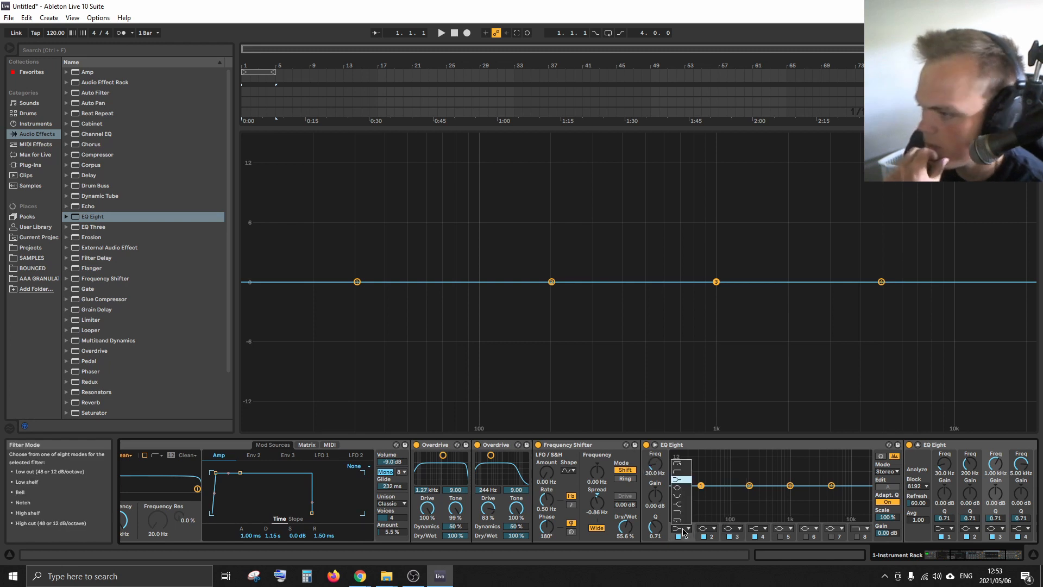
# Delete the EQ Eight that directly follows the Frequency Shifter
pyautogui.click(736, 448)
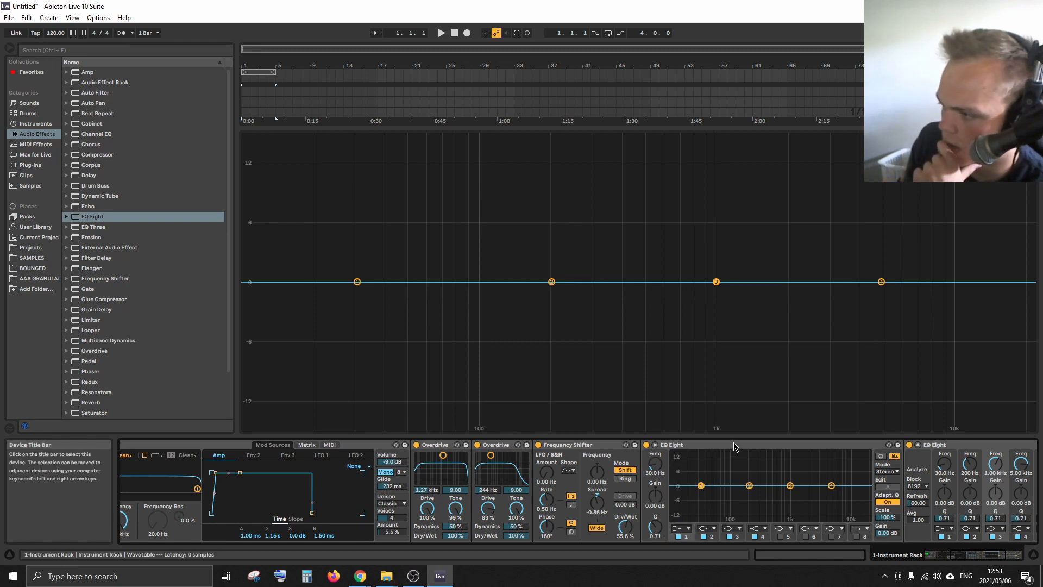
pyautogui.click(737, 450)
pyautogui.press('Delete')
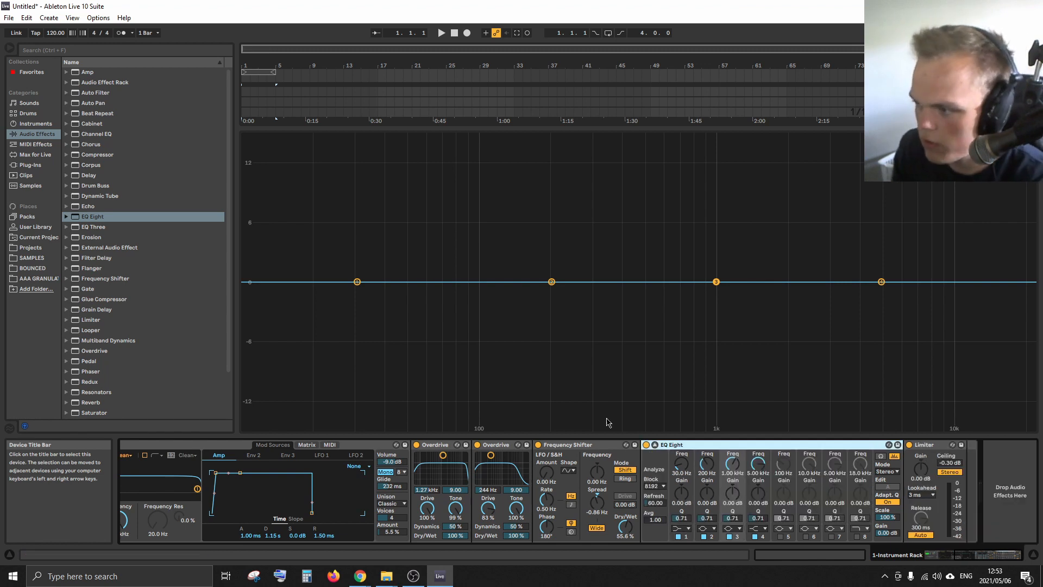
# Find Auto Filter in the audio effects and insert it between the Frequency Shifter and the EQ Eight
pyautogui.scroll(-2, 167, 250)
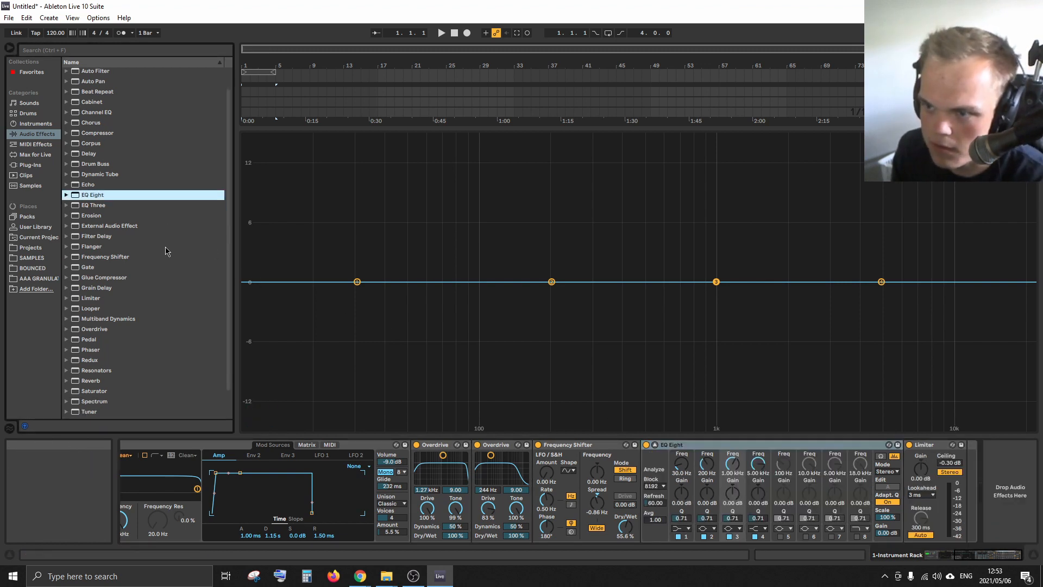
pyautogui.click(101, 239)
pyautogui.click(108, 247)
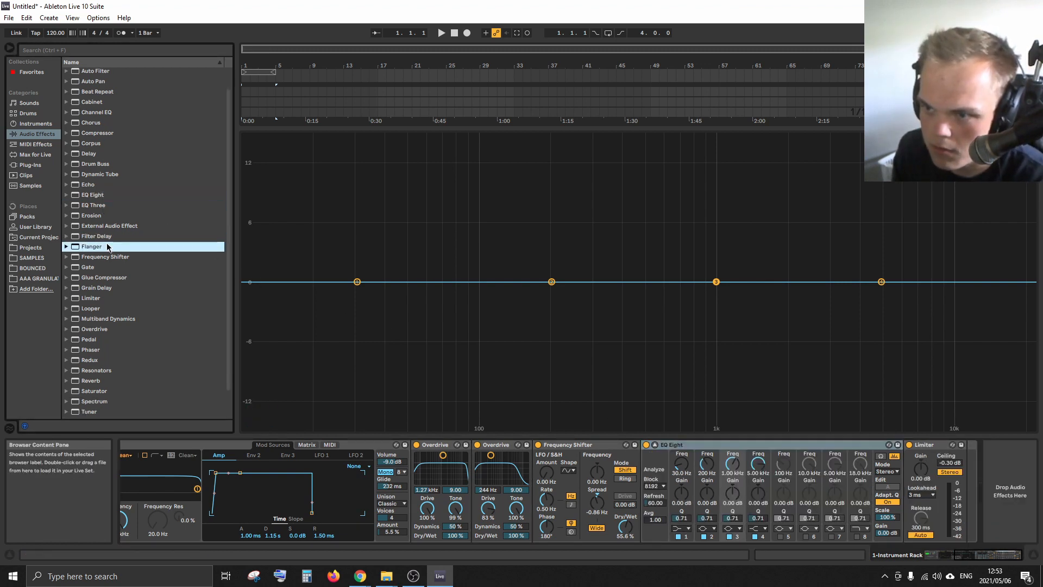
pyautogui.click(113, 54)
pyautogui.write('FILTER')
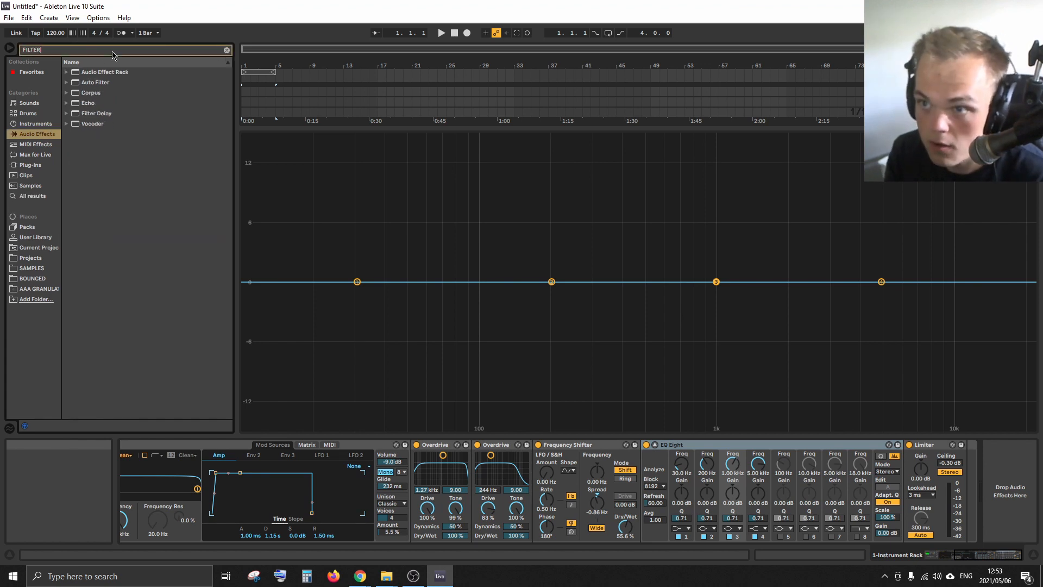
pyautogui.click(105, 82)
pyautogui.moveTo(314, 173); pyautogui.dragTo(664, 487)
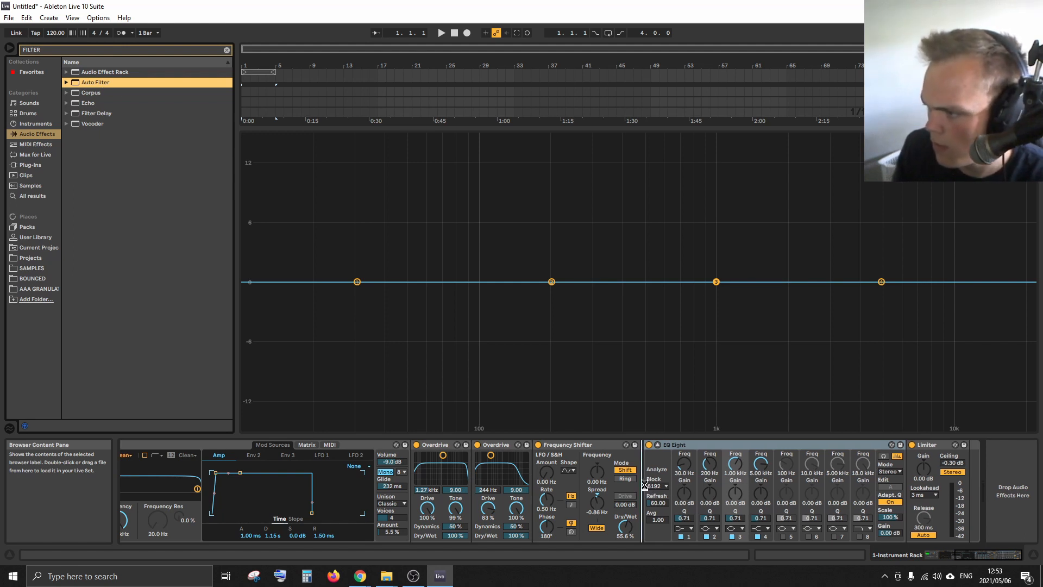
pyautogui.moveTo(644, 484); pyautogui.dragTo(646, 488)
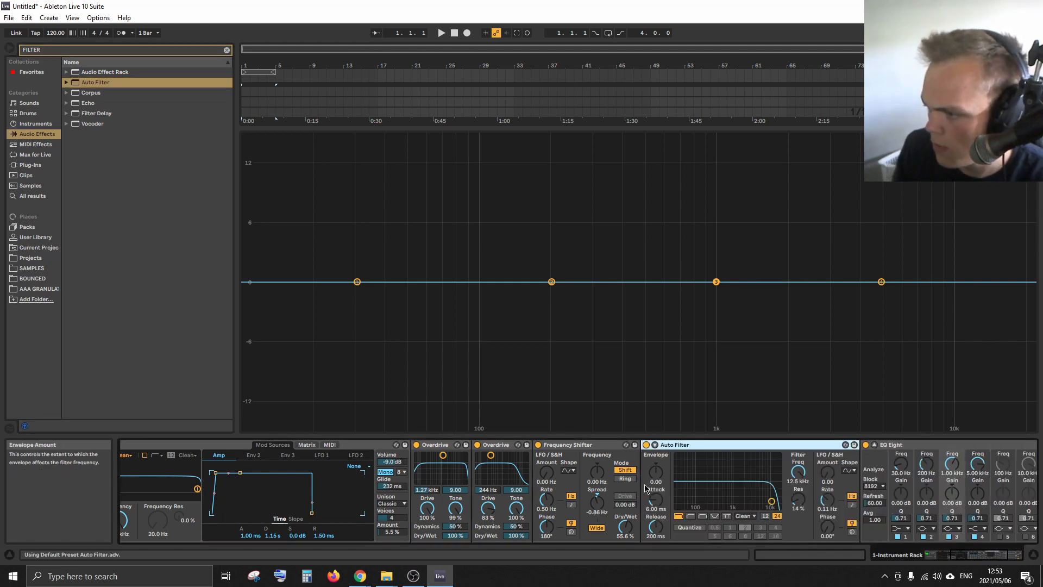
# Make the Auto Filter a band-pass with a 133 Hz frequency and 9.9% resonance
pyautogui.click(703, 516)
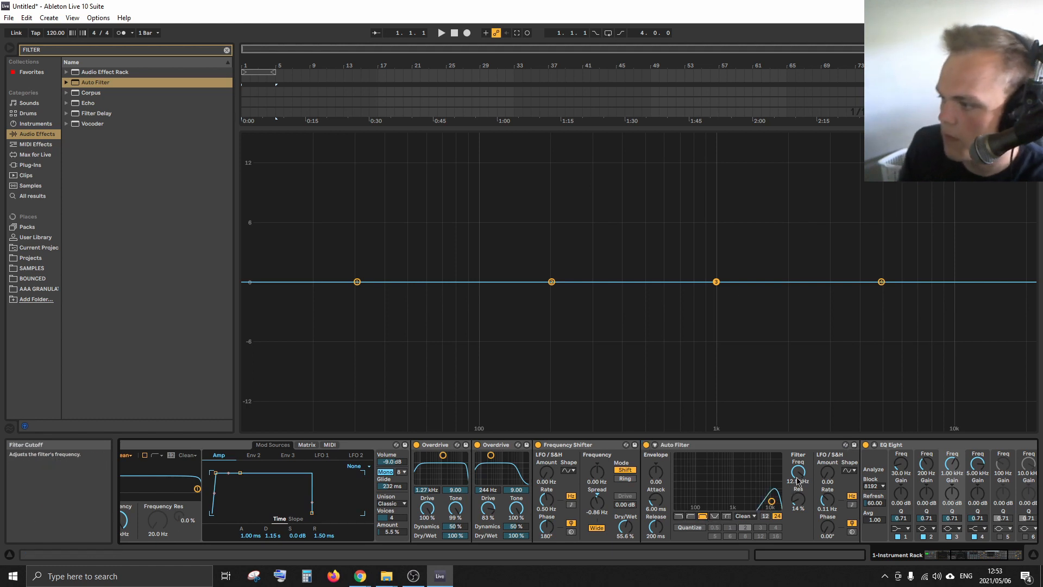
pyautogui.moveTo(797, 476); pyautogui.dragTo(797, 543)
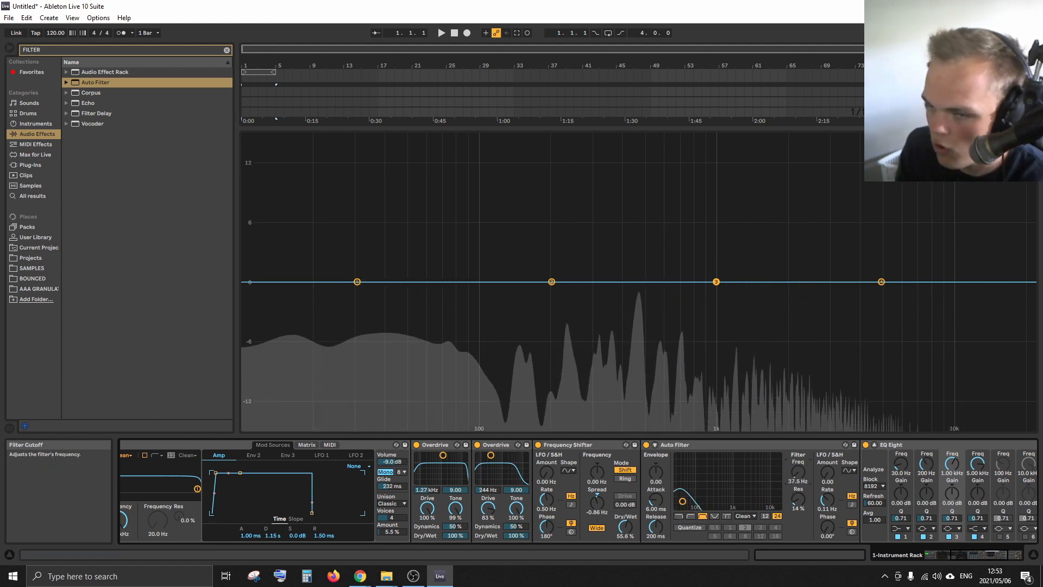
pyautogui.moveTo(797, 477); pyautogui.dragTo(797, 456)
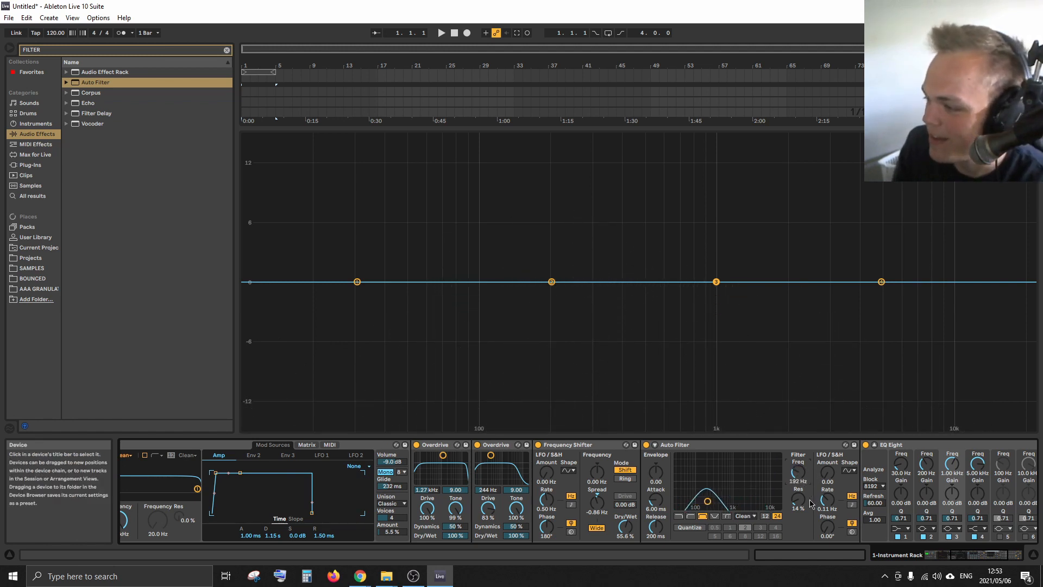
pyautogui.moveTo(804, 502); pyautogui.dragTo(803, 515)
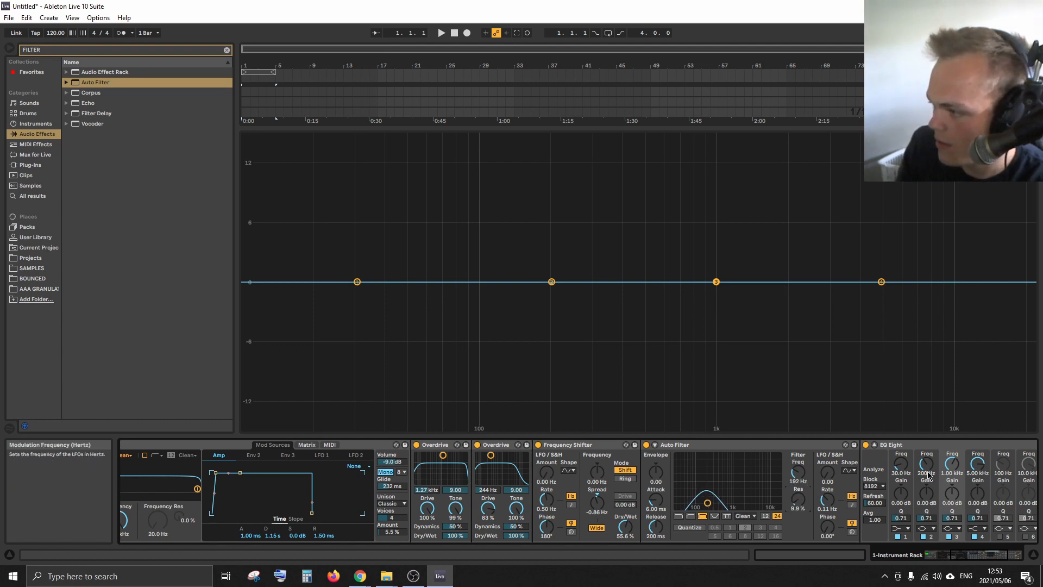
pyautogui.scroll(-3, 661, 537)
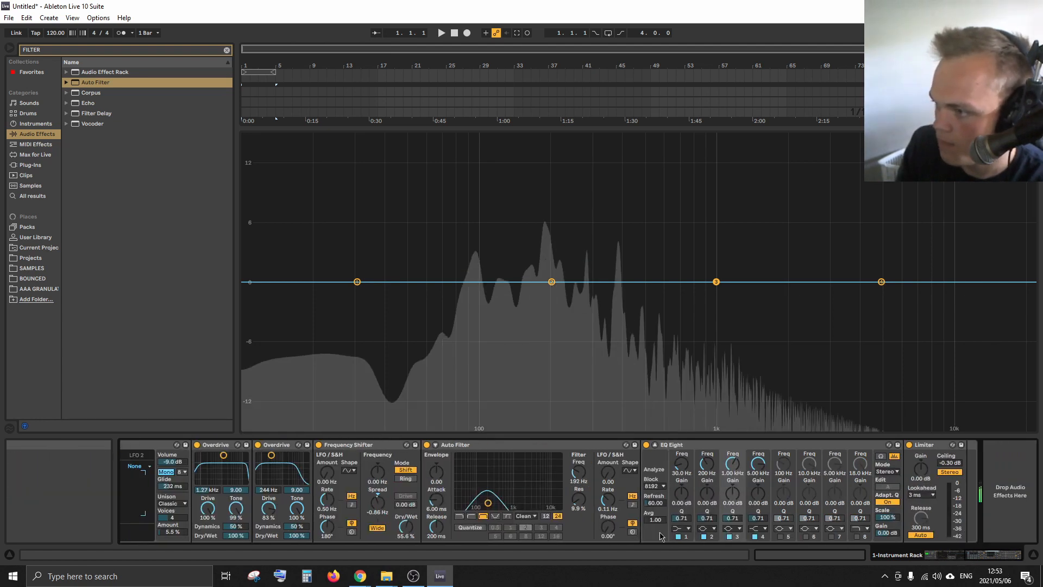
pyautogui.moveTo(578, 472)
pyautogui.mouseDown()
pyautogui.moveTo(579, 501)
pyautogui.moveTo(578, 425)
pyautogui.moveTo(579, 494)
pyautogui.moveTo(578, 469)
pyautogui.mouseUp()
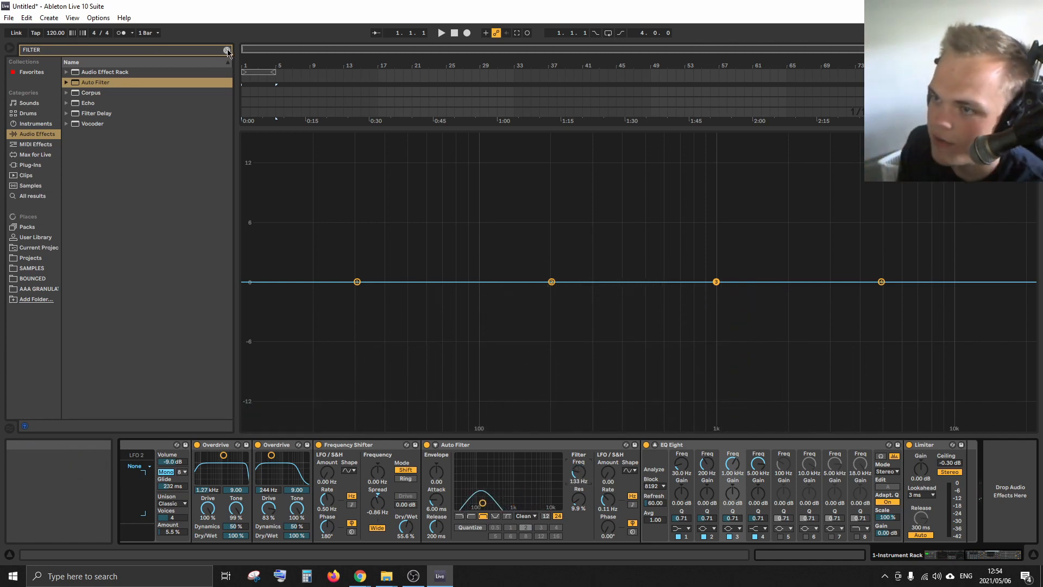
# Find the OTT preset of Multiband Dynamics and insert it between the Auto Filter and the EQ Eight
pyautogui.click(227, 50)
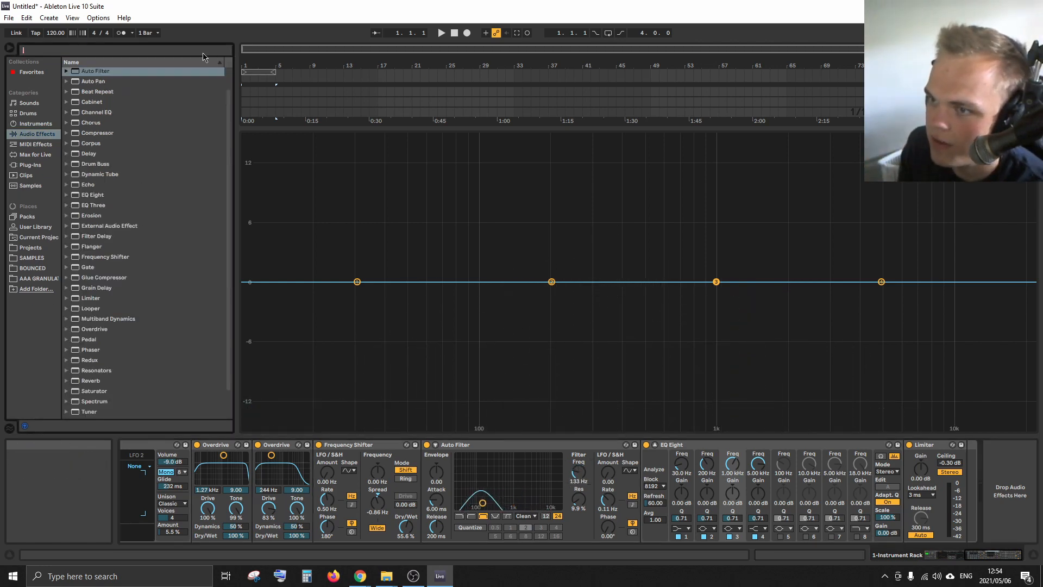
pyautogui.write('OTT')
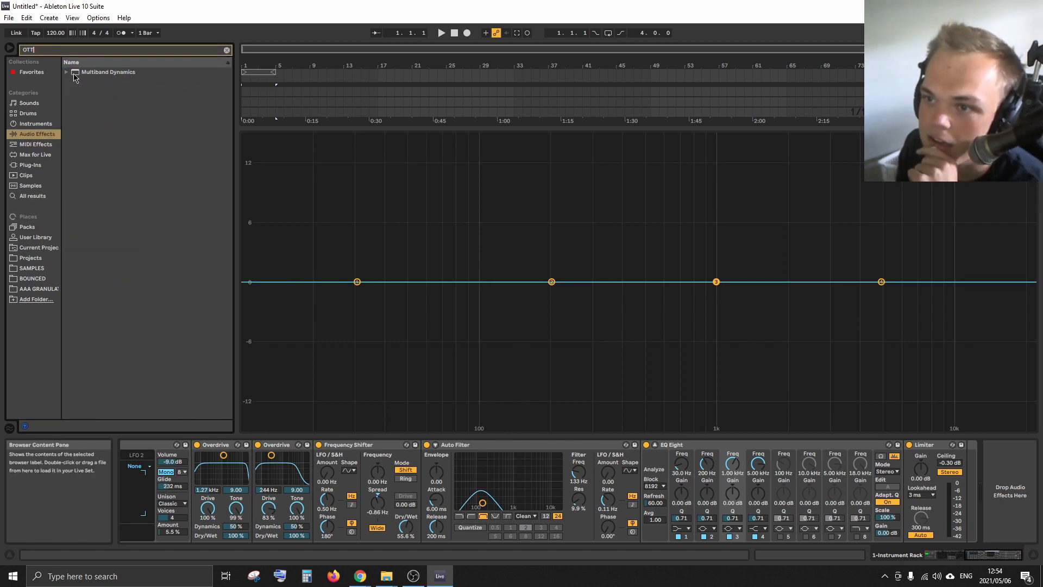
pyautogui.click(68, 74)
pyautogui.click(108, 84)
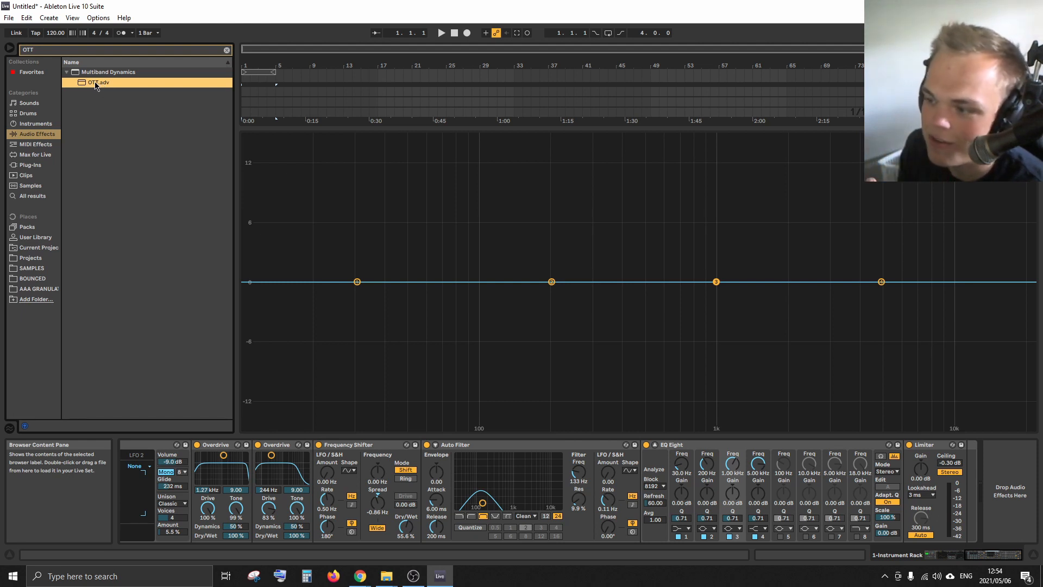
pyautogui.moveTo(587, 423); pyautogui.dragTo(632, 500)
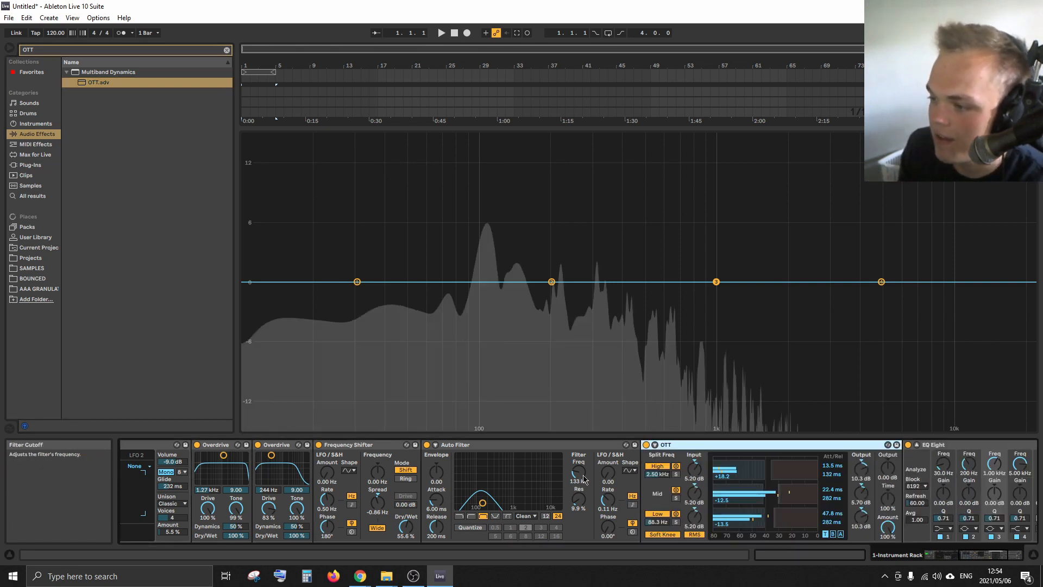
# Set OTT's overall output to 12.2 dB, high-band output to 18.0 dB and mid-band output to about 1.8 dB, and the Auto Filter frequency to 403 Hz
pyautogui.moveTo(579, 473)
pyautogui.mouseDown()
pyautogui.moveTo(578, 432)
pyautogui.moveTo(578, 500)
pyautogui.moveTo(578, 404)
pyautogui.moveTo(578, 467)
pyautogui.mouseUp()
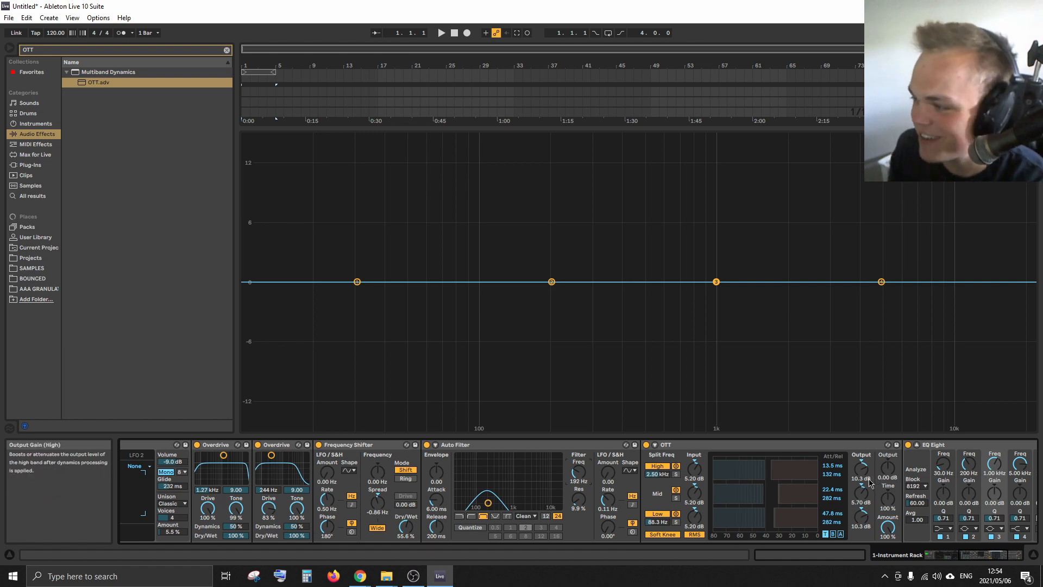
pyautogui.moveTo(884, 471); pyautogui.dragTo(883, 457)
pyautogui.moveTo(488, 502)
pyautogui.mouseDown()
pyautogui.moveTo(560, 503)
pyautogui.moveTo(457, 502)
pyautogui.moveTo(500, 503)
pyautogui.mouseUp()
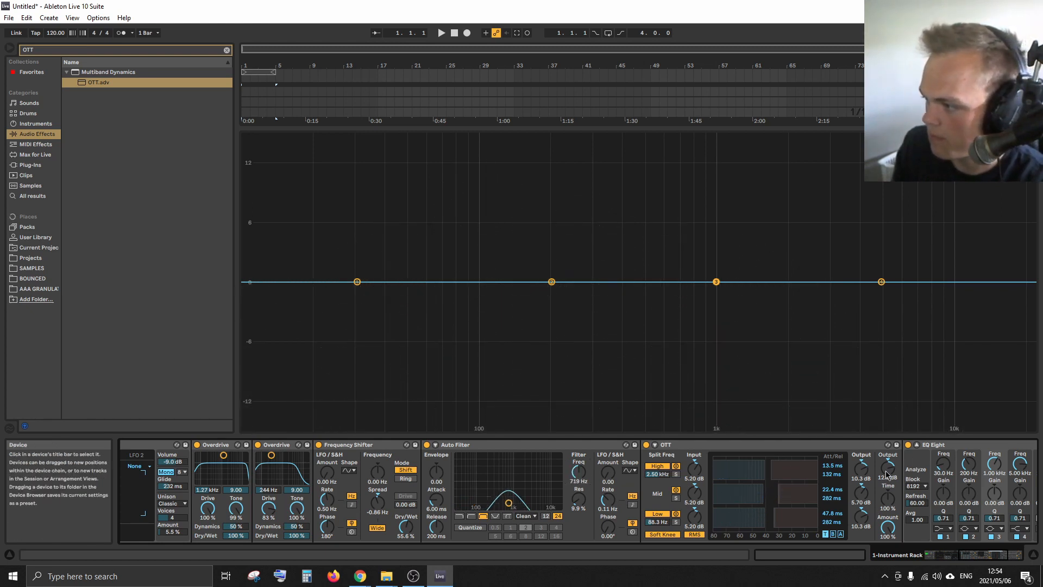
pyautogui.moveTo(861, 468); pyautogui.dragTo(861, 459)
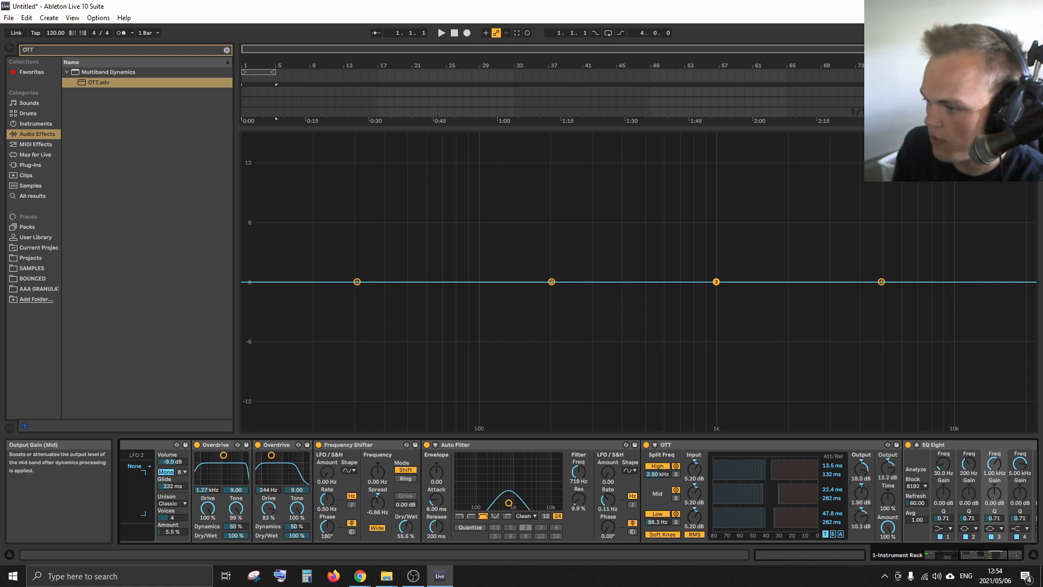
pyautogui.moveTo(578, 471)
pyautogui.mouseDown()
pyautogui.moveTo(578, 521)
pyautogui.moveTo(579, 460)
pyautogui.moveTo(579, 478)
pyautogui.mouseUp()
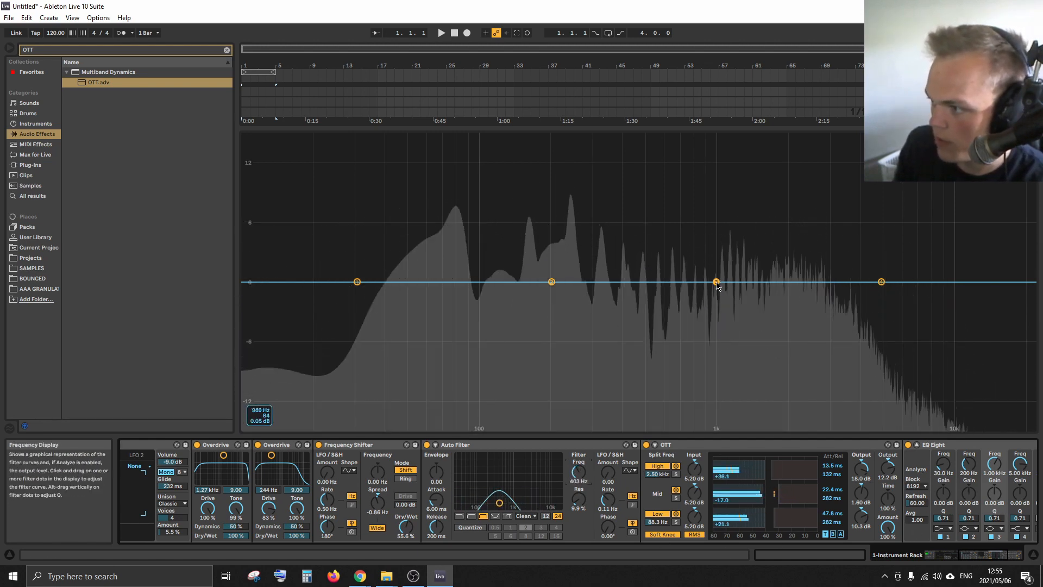
# Cut EQ Eight band 3 by 15.0 dB at 2.30 kHz with a Q of 1.21, sweeping the Auto Filter frequency to audition it
pyautogui.moveTo(716, 282); pyautogui.dragTo(801, 427)
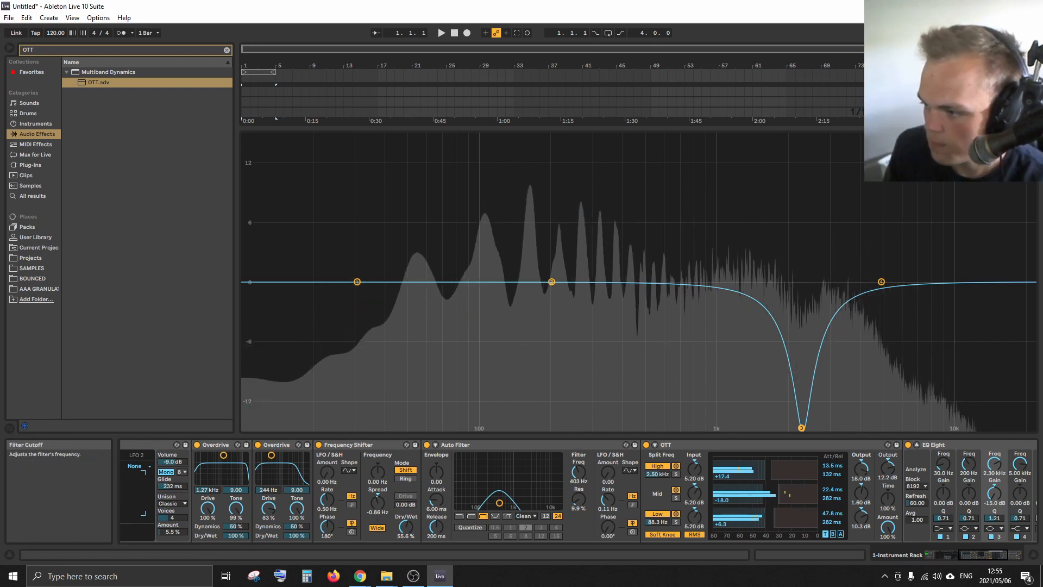
pyautogui.moveTo(579, 471)
pyautogui.mouseDown()
pyautogui.moveTo(578, 495)
pyautogui.moveTo(578, 454)
pyautogui.moveTo(579, 473)
pyautogui.mouseUp()
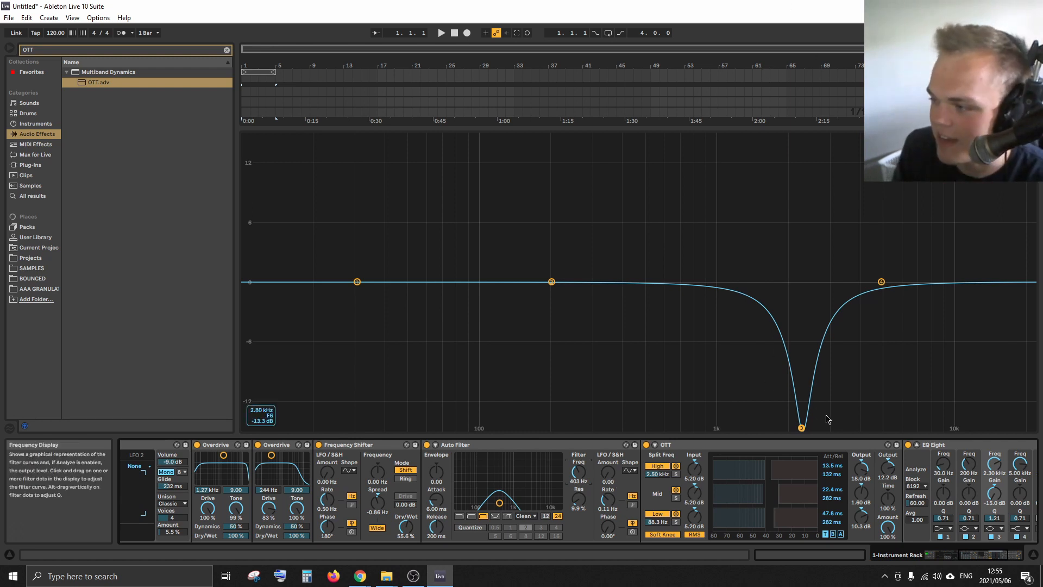
# Close the expanded device display to bring back the arrangement, and select the whole Instrument Rack
pyautogui.click(954, 461)
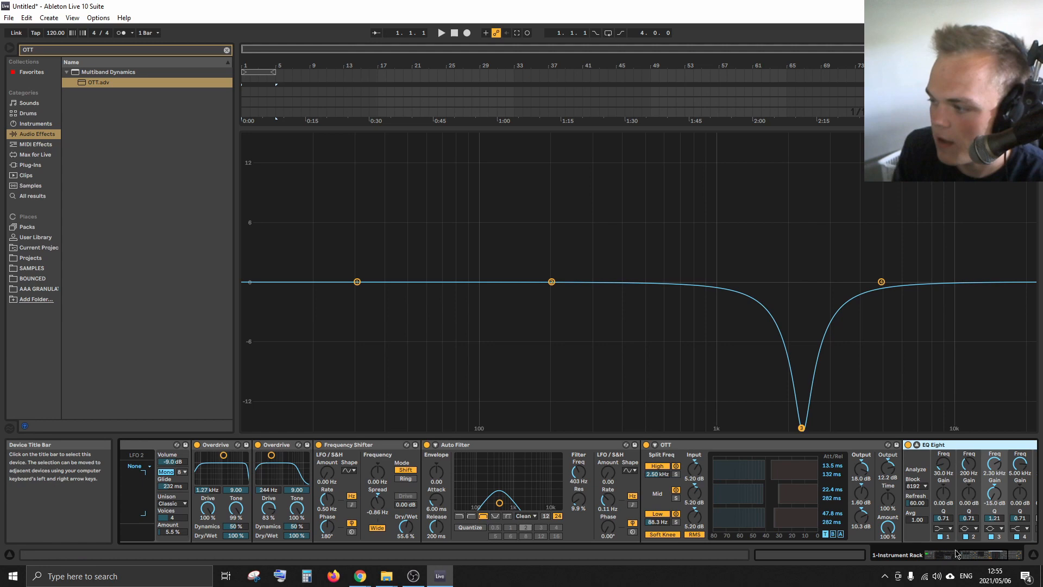
pyautogui.click(983, 555)
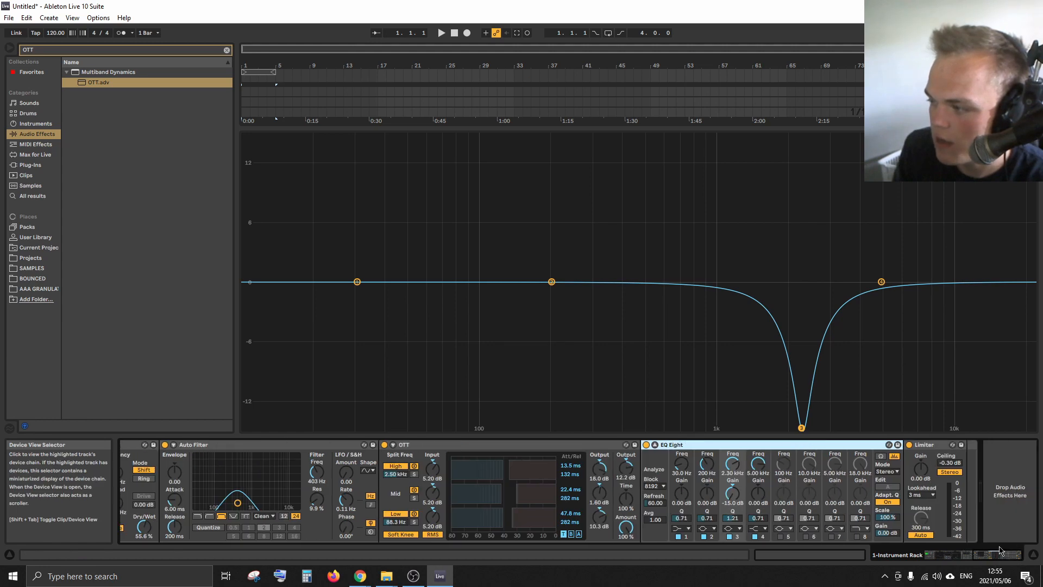
pyautogui.moveTo(994, 554); pyautogui.dragTo(798, 560)
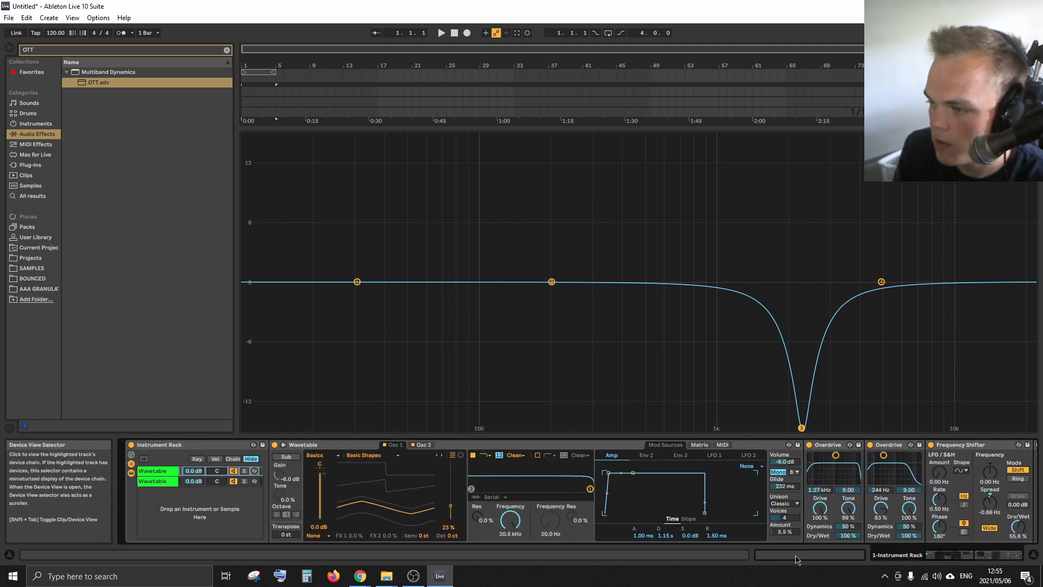
pyautogui.click(284, 445)
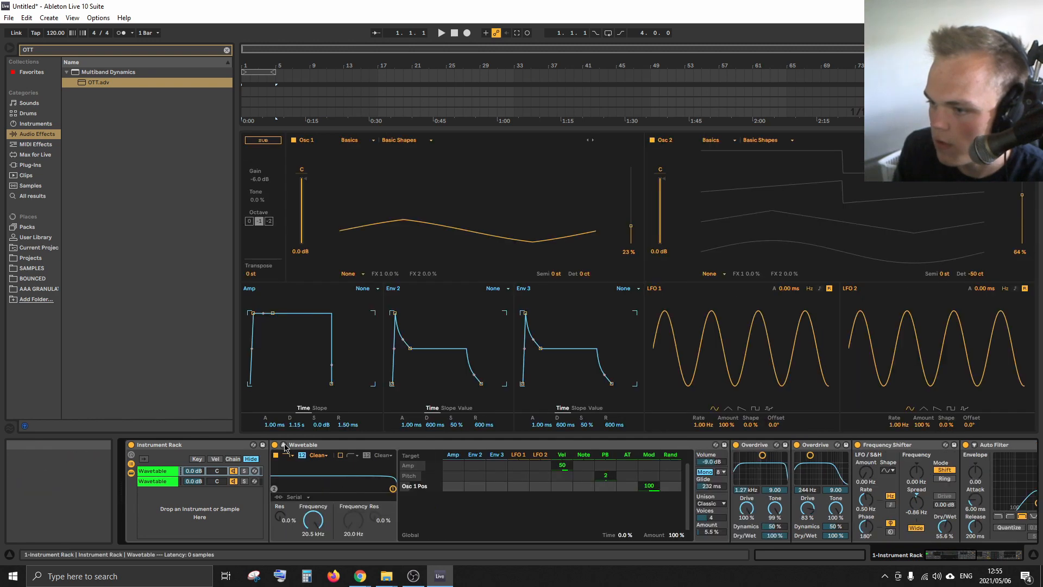
pyautogui.click(283, 445)
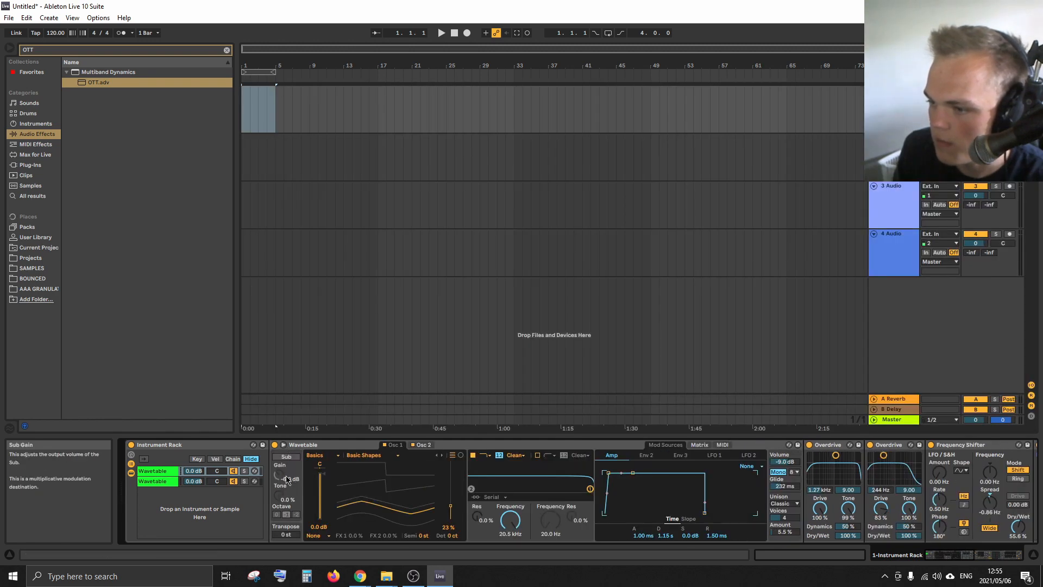
pyautogui.click(224, 445)
pyautogui.moveTo(972, 562); pyautogui.dragTo(1036, 562)
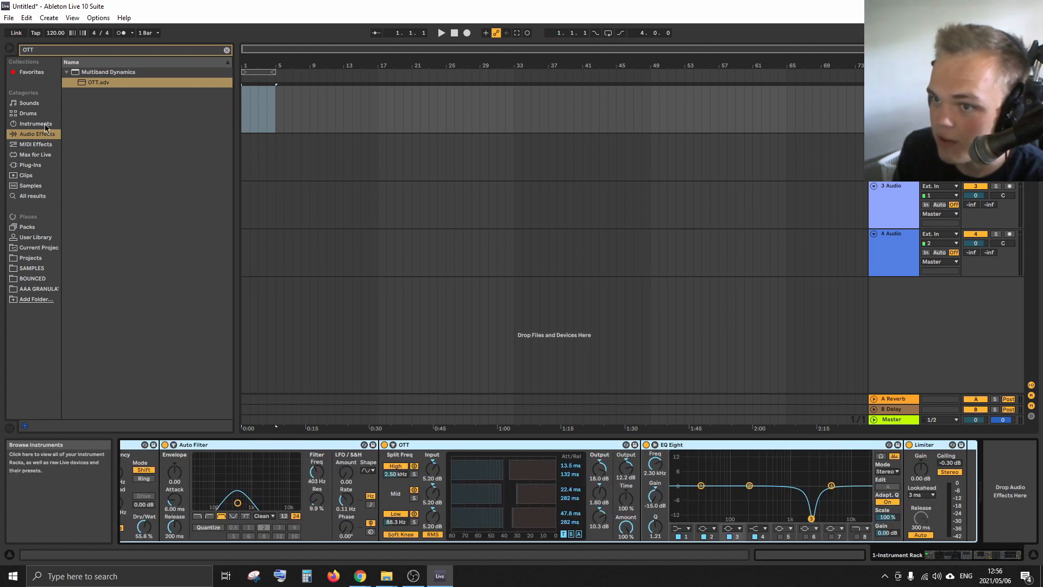
# Clear the browser search and locate the SYNTHS folder inside AAA NEURO in the SAMPLES place
pyautogui.click(39, 268)
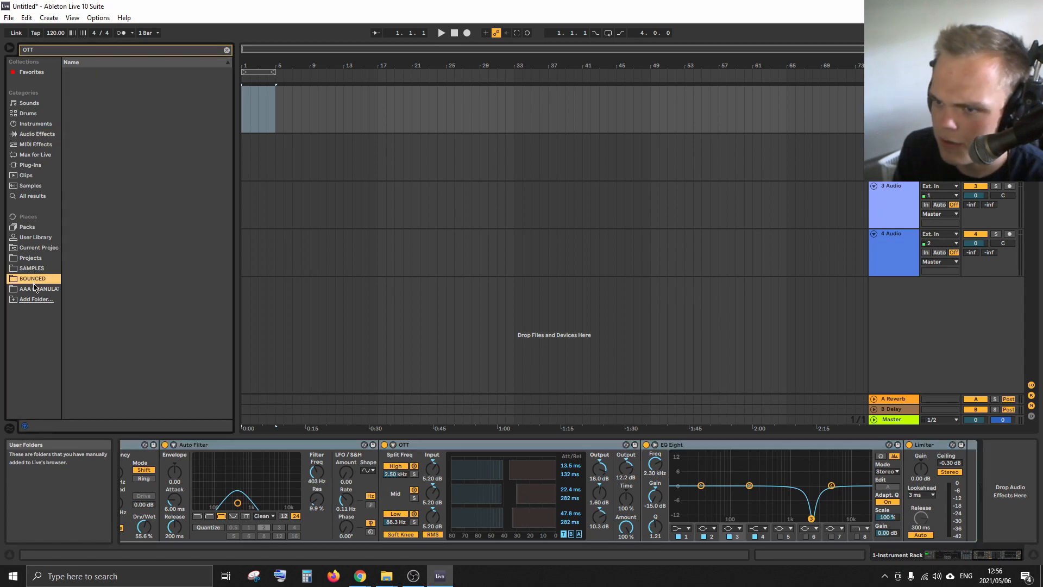
pyautogui.click(226, 50)
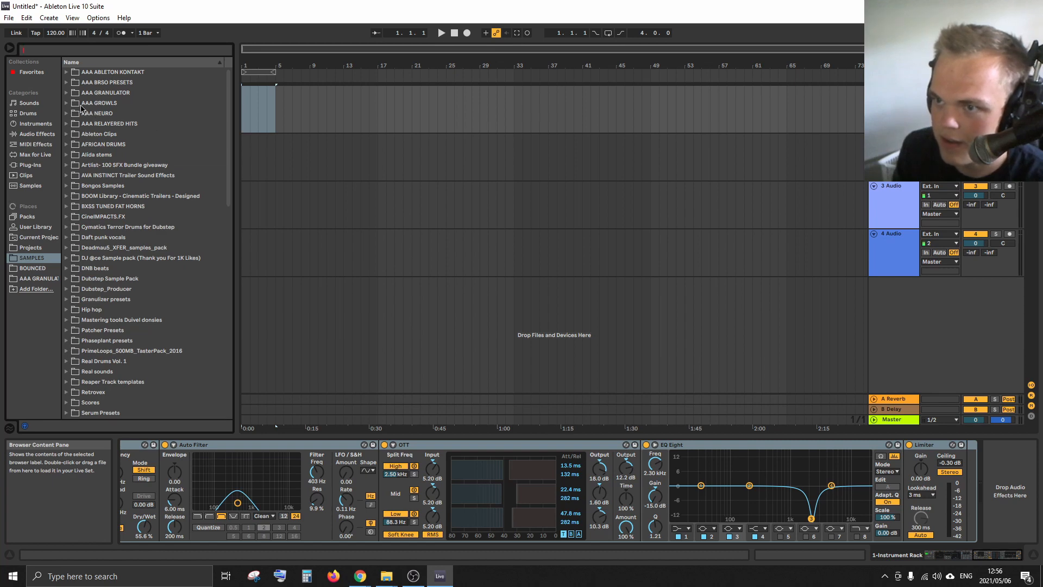
pyautogui.click(74, 116)
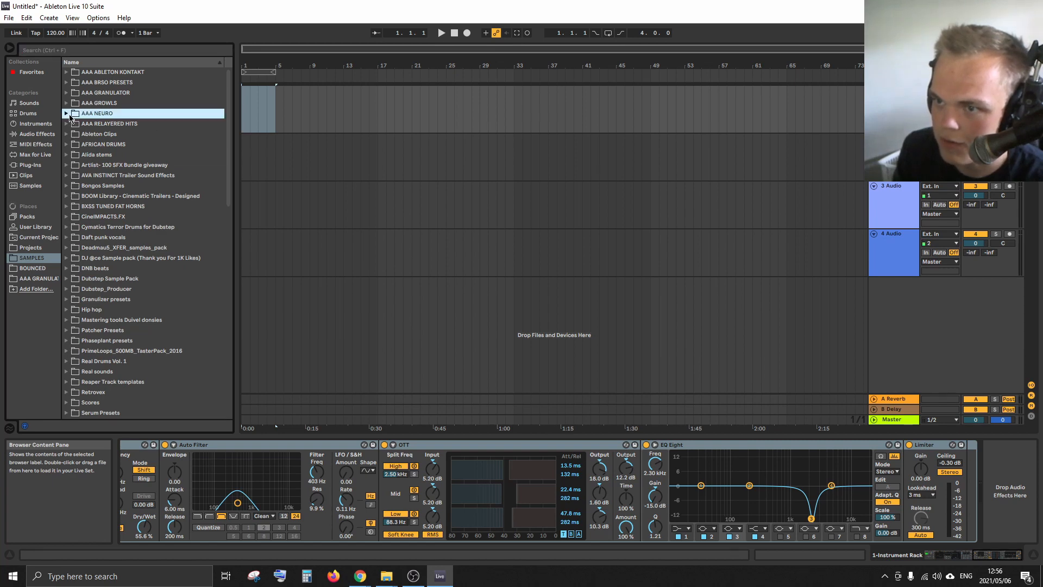
pyautogui.click(66, 114)
pyautogui.click(72, 135)
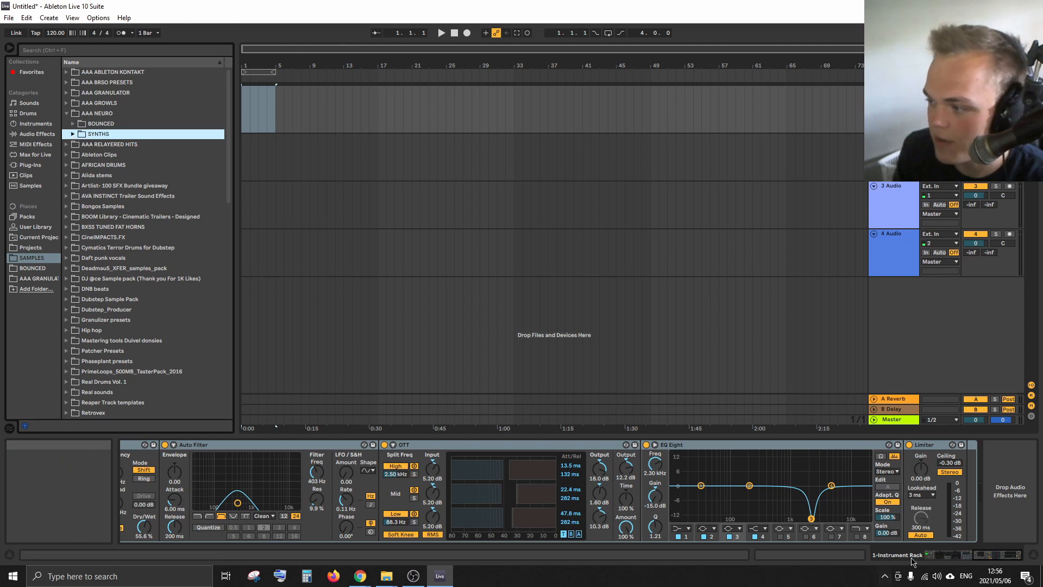
# Save the Instrument Rack as a preset named TUTORIAL in the SYNTHS folder
pyautogui.moveTo(996, 555); pyautogui.dragTo(909, 556)
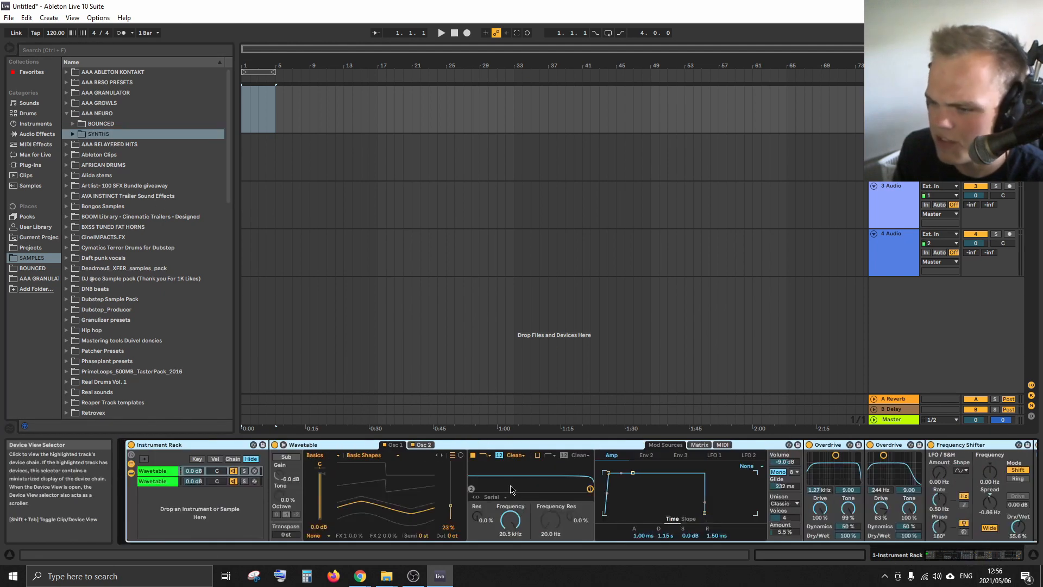
pyautogui.rightClick(216, 447)
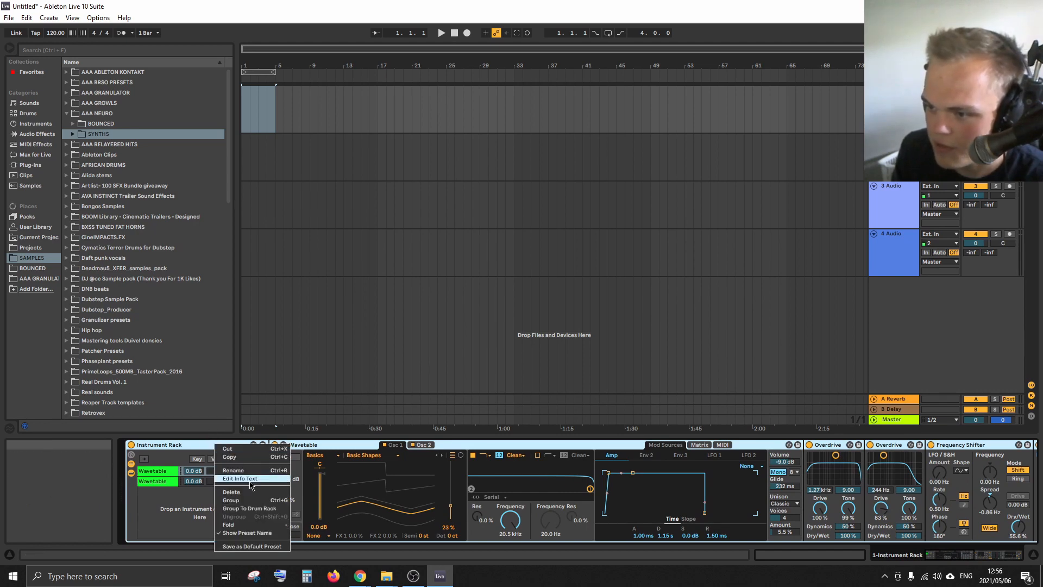
pyautogui.click(188, 449)
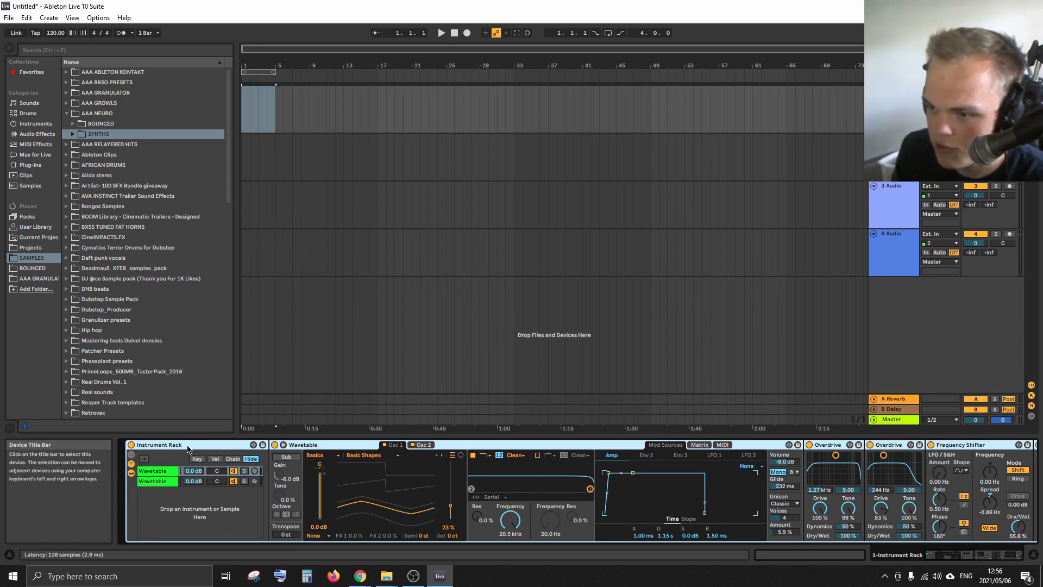
pyautogui.moveTo(166, 340); pyautogui.dragTo(108, 139)
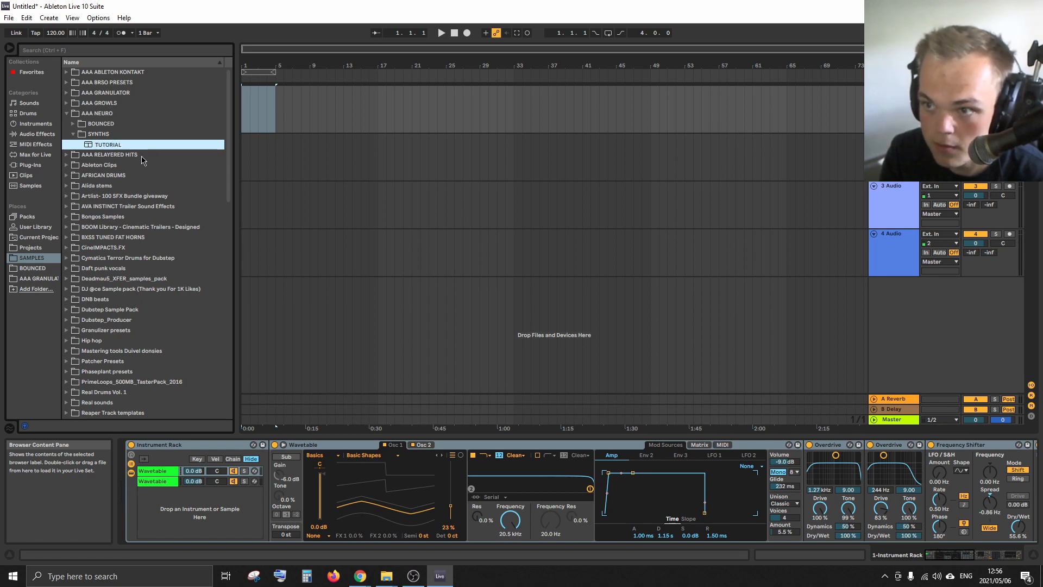
# Name the rack preset TUTORIAL SOUND, and audition the rack by sweeping its Auto Filter frequency
pyautogui.press('Return')
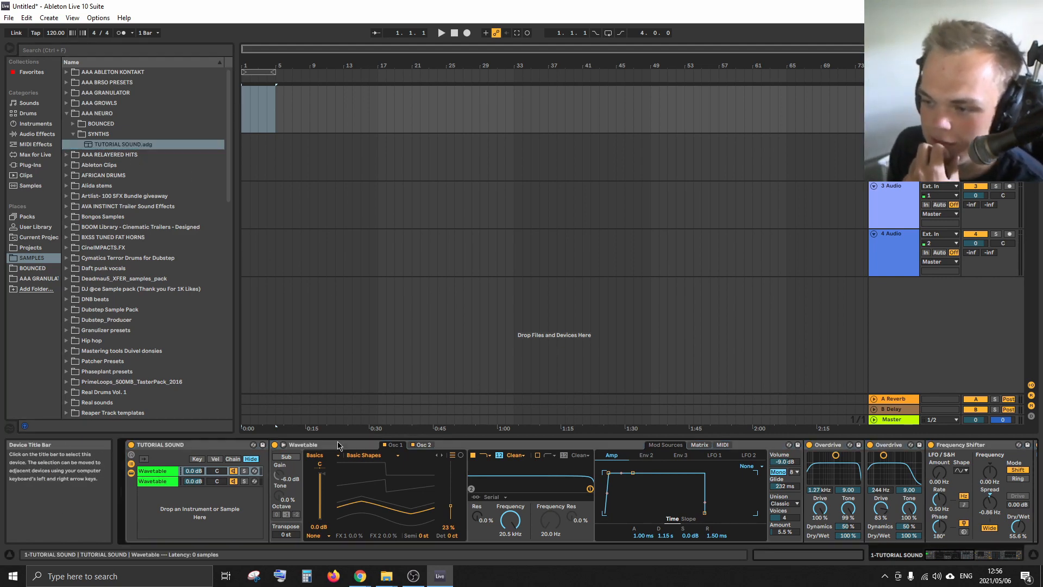
pyautogui.click(188, 447)
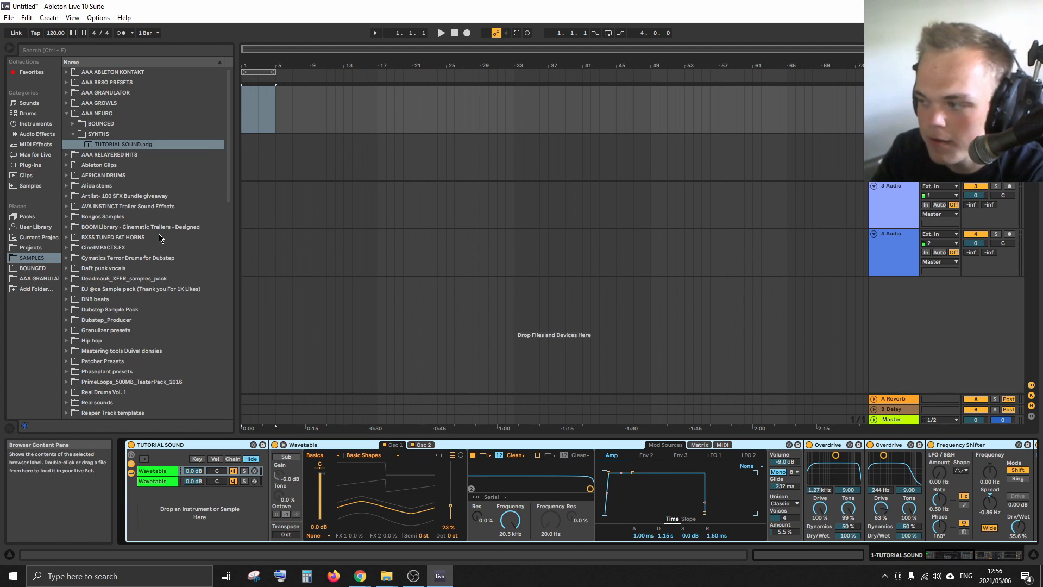
pyautogui.moveTo(959, 556); pyautogui.dragTo(998, 555)
pyautogui.moveTo(387, 472)
pyautogui.mouseDown()
pyautogui.moveTo(387, 494)
pyautogui.moveTo(387, 446)
pyautogui.moveTo(387, 460)
pyautogui.mouseUp()
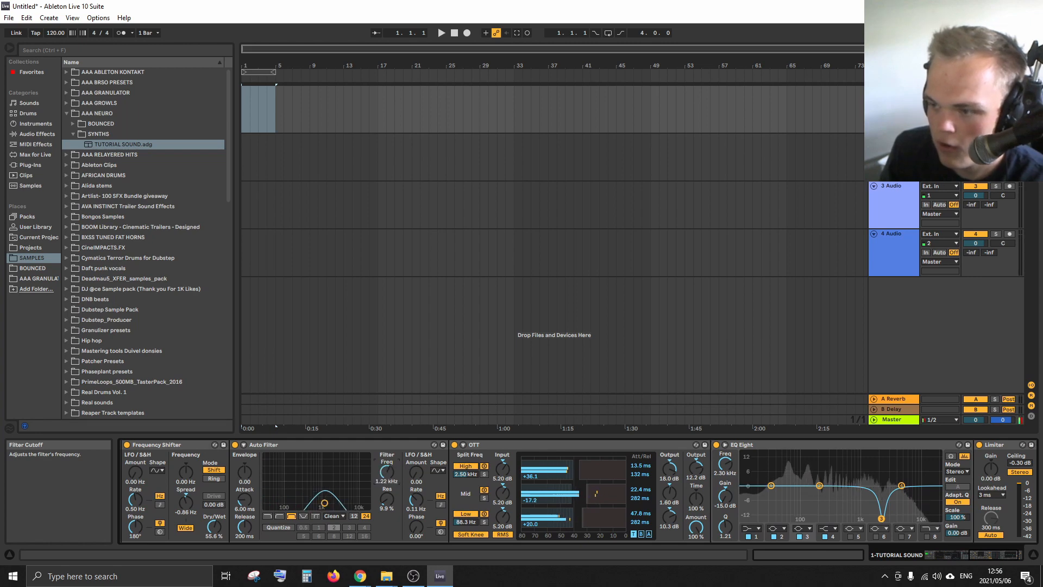
# Create a MIDI clip at bar 1 on the synth track and set its loop length to 4 bars
pyautogui.doubleClick(243, 108)
pyautogui.moveTo(243, 109); pyautogui.dragTo(270, 117)
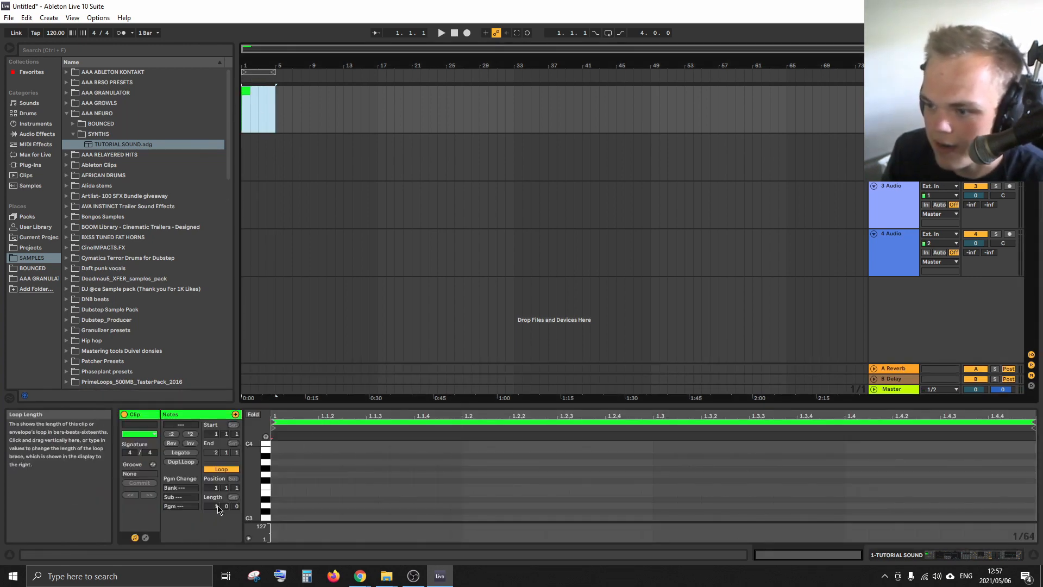
pyautogui.moveTo(216, 506); pyautogui.dragTo(216, 493)
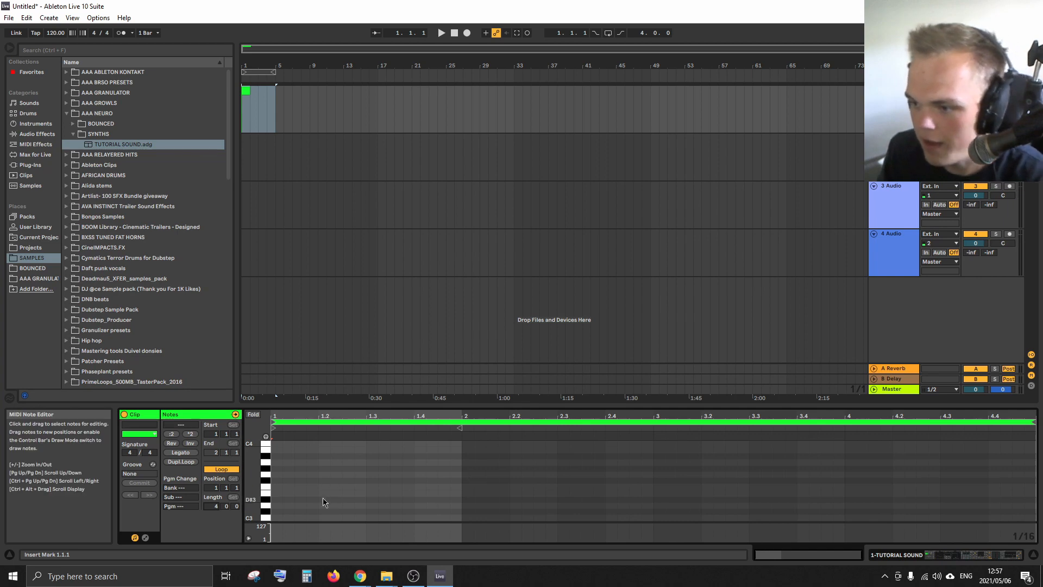
# Draw four overlapping notes in the clip's first bar, in the order D#0, E0, B-1 and F0
pyautogui.scroll(-10, 378, 501)
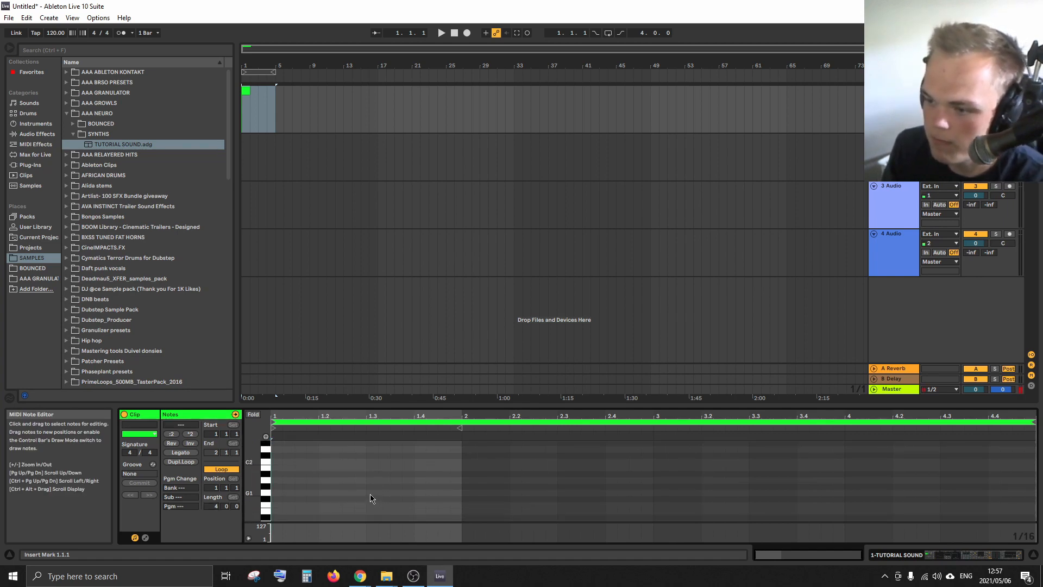
pyautogui.scroll(3, 364, 496)
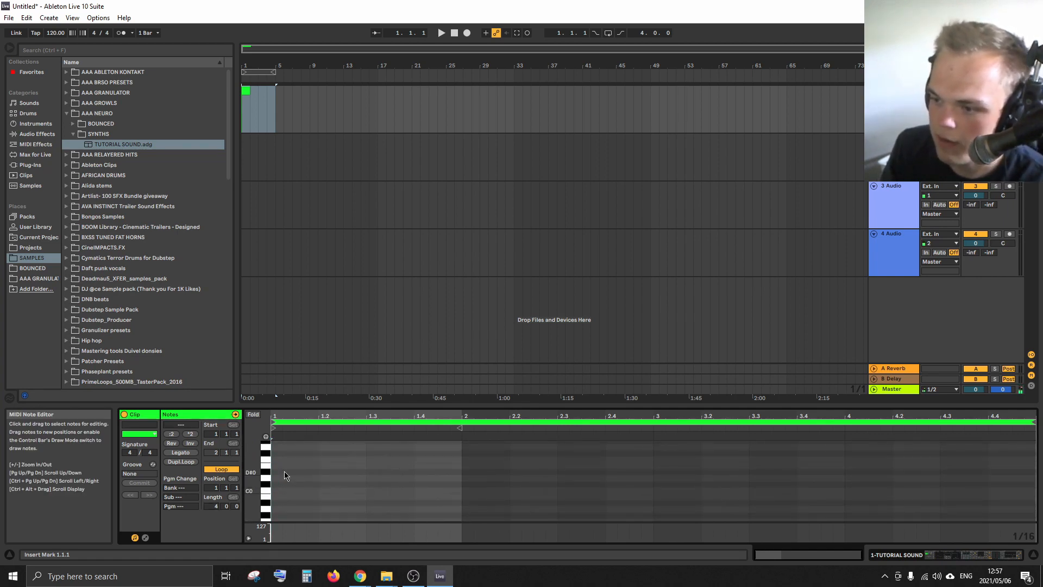
pyautogui.click(276, 474)
pyautogui.moveTo(276, 473); pyautogui.dragTo(377, 493)
pyautogui.click(329, 467)
pyautogui.moveTo(328, 467)
pyautogui.mouseDown()
pyautogui.moveTo(376, 473)
pyautogui.moveTo(416, 497)
pyautogui.moveTo(373, 496)
pyautogui.moveTo(424, 496)
pyautogui.mouseUp()
pyautogui.click(363, 496)
pyautogui.moveTo(390, 460); pyautogui.dragTo(461, 460)
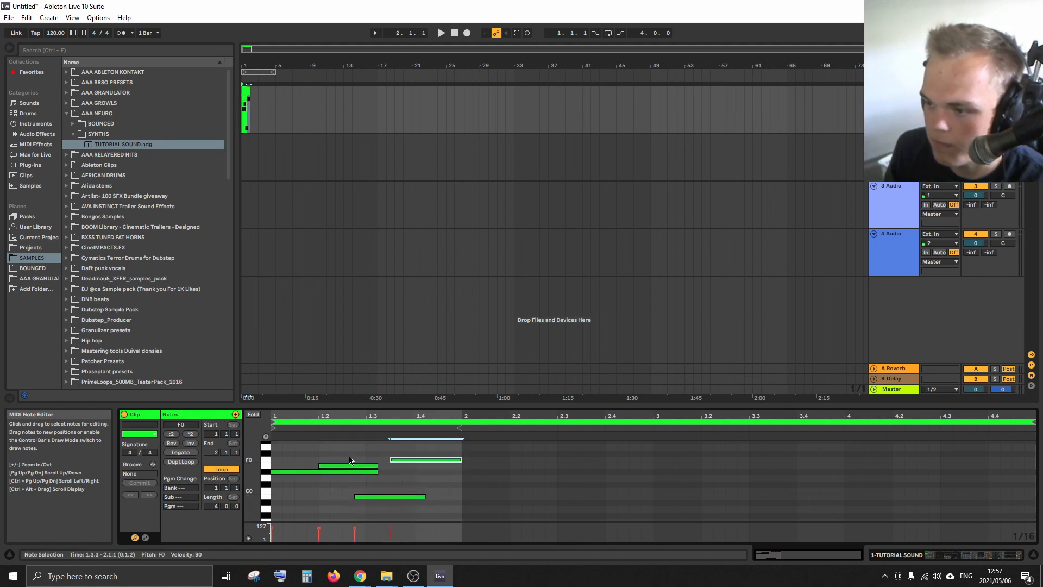
# Play back the first bar and move its second note up to G#3
pyautogui.press('space')
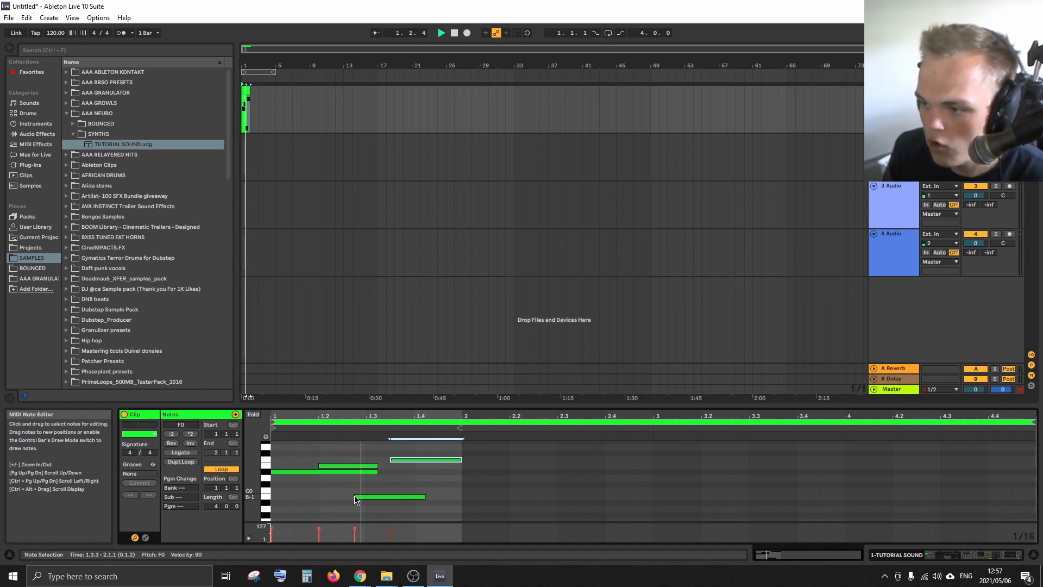
pyautogui.press('space')
pyautogui.moveTo(349, 465); pyautogui.dragTo(349, 487)
pyautogui.scroll(-3, 454, 506)
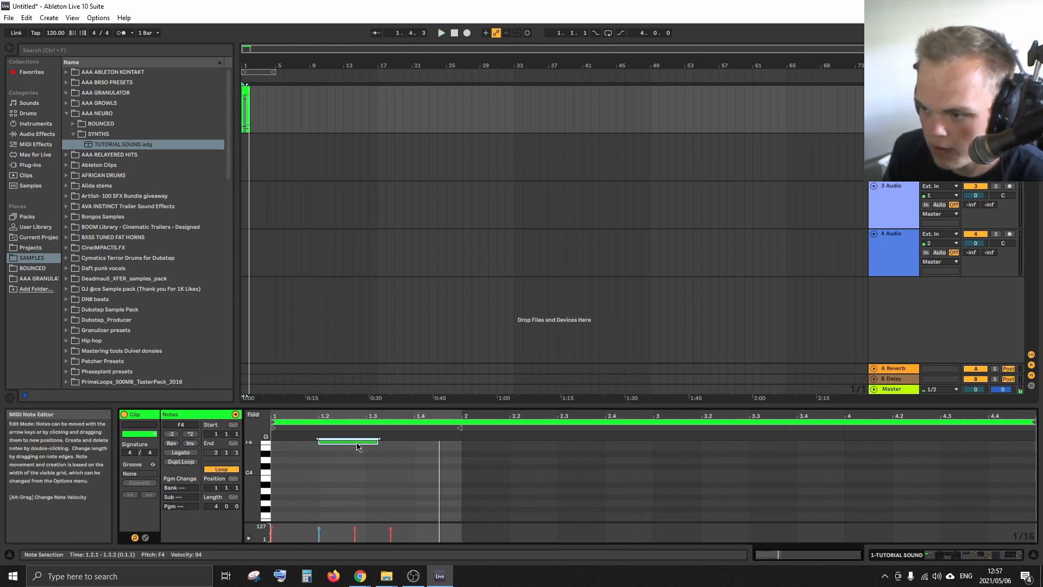
pyautogui.moveTo(358, 443); pyautogui.dragTo(359, 497)
pyautogui.scroll(-10, 470, 479)
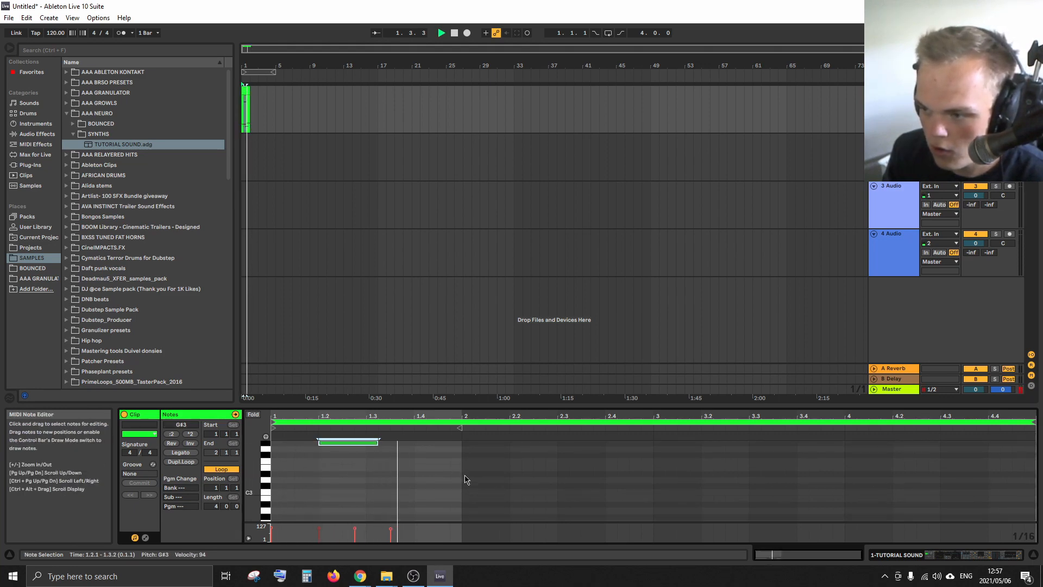
pyautogui.press('space')
pyautogui.scroll(10, 251, 156)
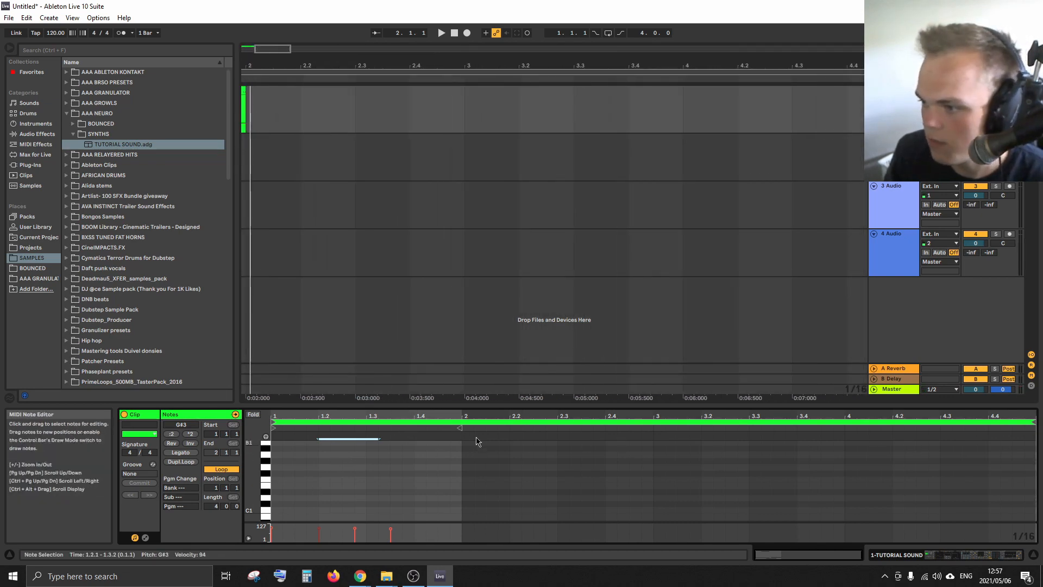
# Extend the clip's end to bar 5 and add a long C#0 note starting at 1.4.3
pyautogui.moveTo(460, 429); pyautogui.dragTo(502, 429)
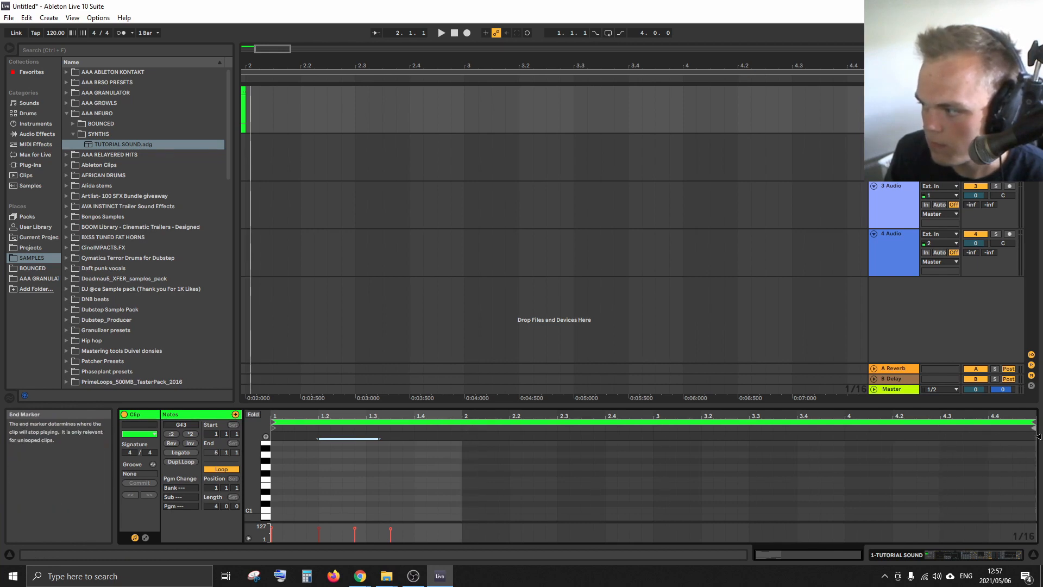
pyautogui.scroll(-6, 491, 489)
pyautogui.click(440, 474)
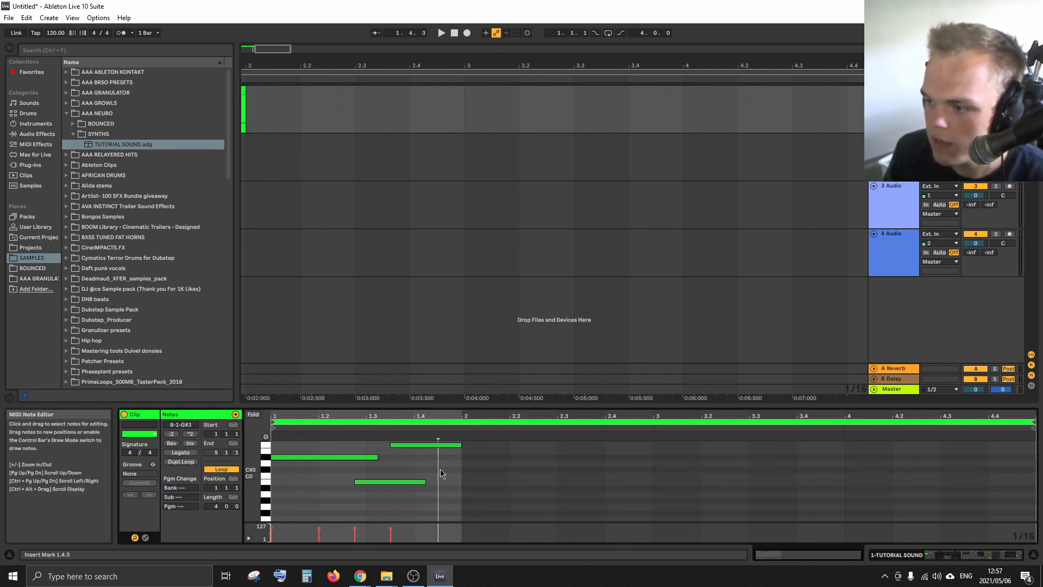
pyautogui.moveTo(441, 470); pyautogui.dragTo(721, 493)
# Add three long overlapping notes at A0, E0 and G#0, filling the clip from 2.3.4 to its end
pyautogui.scroll(3, 602, 459)
pyautogui.doubleClick(599, 455)
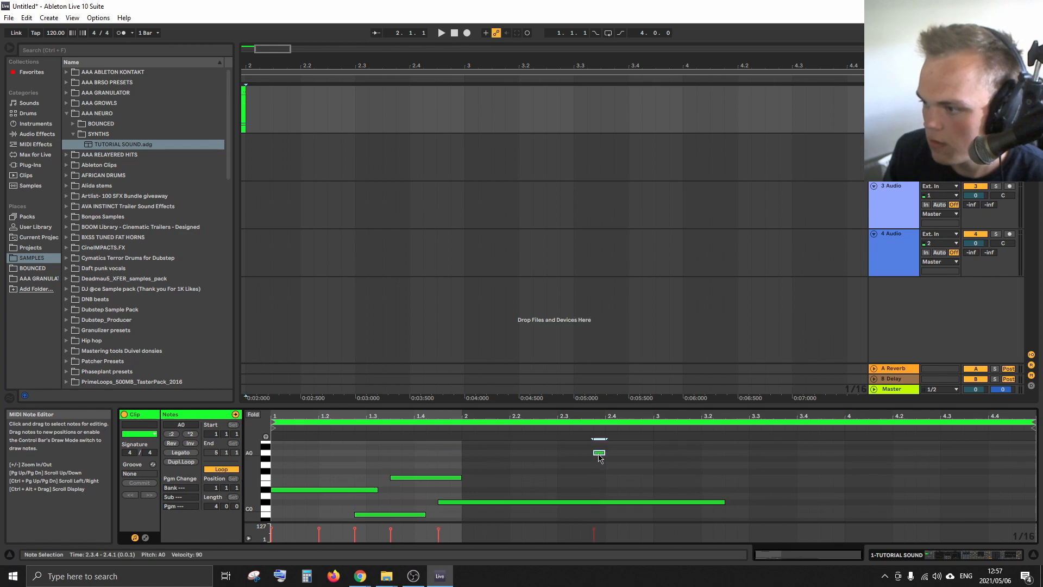
pyautogui.moveTo(598, 455); pyautogui.dragTo(899, 473)
pyautogui.click(792, 483)
pyautogui.moveTo(791, 483)
pyautogui.mouseDown()
pyautogui.moveTo(871, 492)
pyautogui.moveTo(938, 466)
pyautogui.moveTo(1011, 465)
pyautogui.mouseUp()
pyautogui.click(931, 460)
pyautogui.moveTo(931, 461); pyautogui.dragTo(1039, 463)
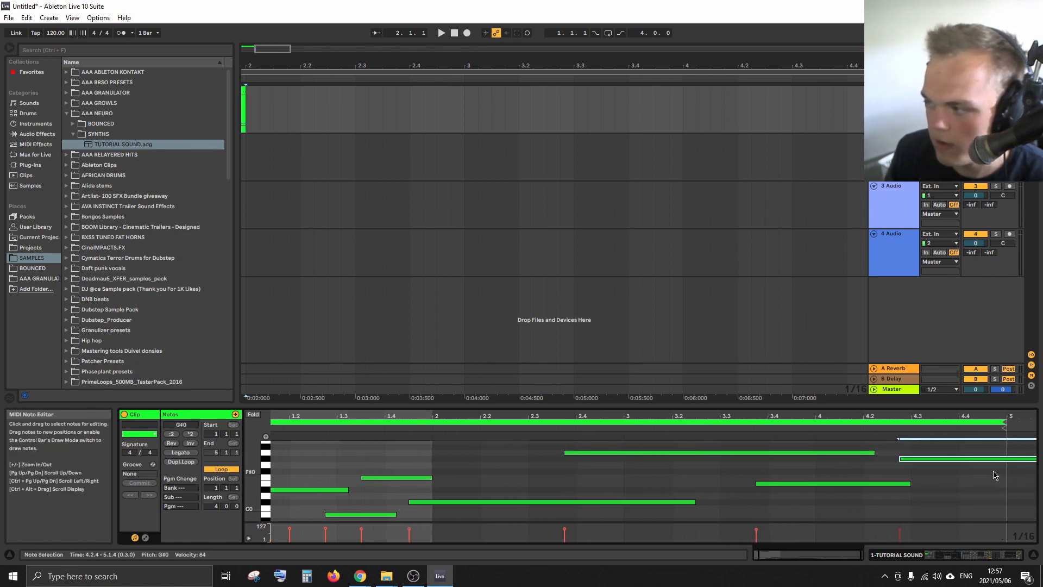
# Lengthen the arrangement clip to four bars, ending at bar 5, and play it back
pyautogui.moveTo(277, 53)
pyautogui.mouseDown()
pyautogui.moveTo(256, 50)
pyautogui.moveTo(260, 64)
pyautogui.moveTo(264, 54)
pyautogui.mouseUp()
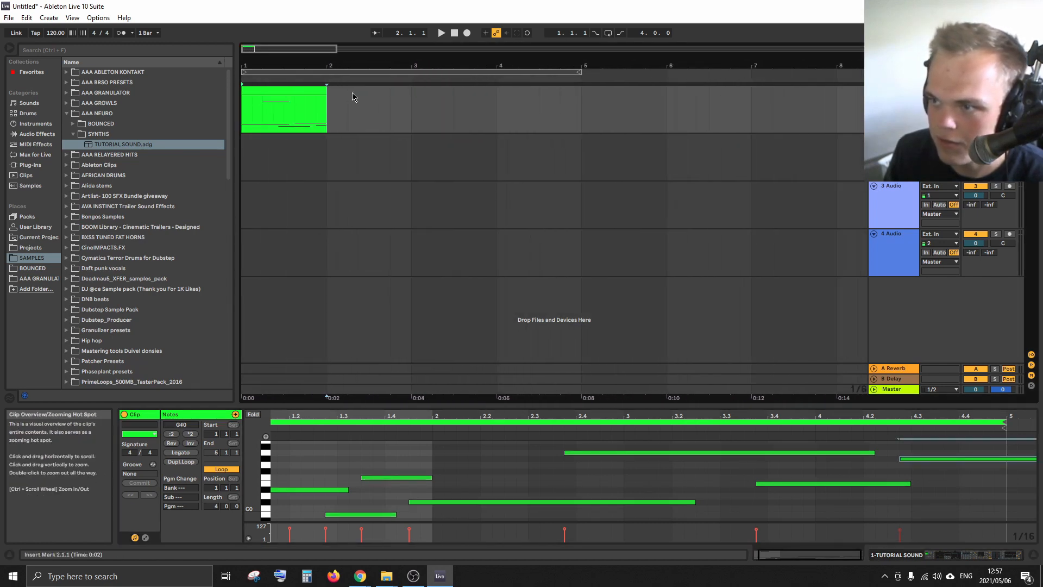
pyautogui.moveTo(326, 112); pyautogui.dragTo(581, 116)
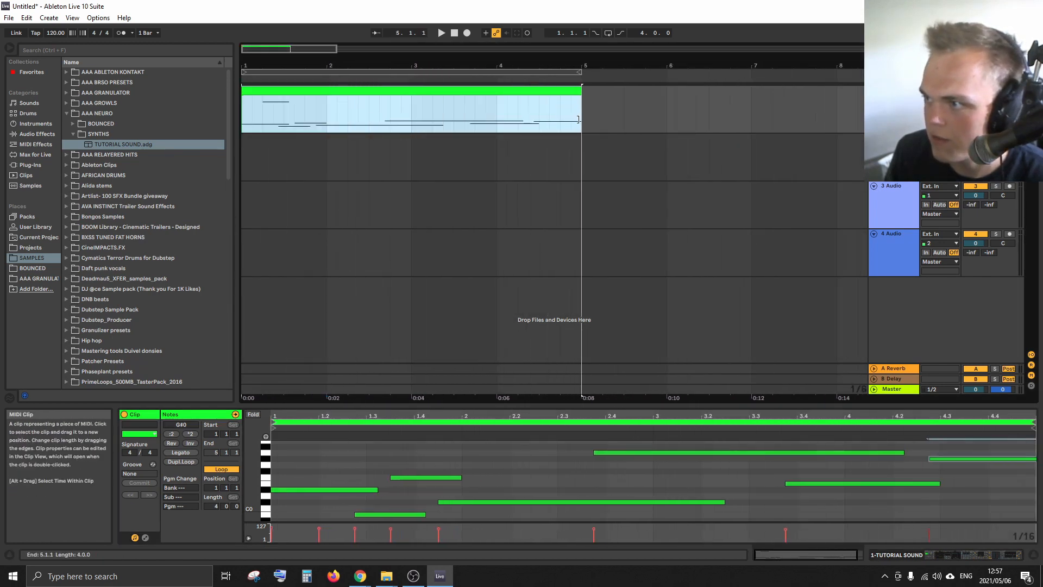
pyautogui.press('space')
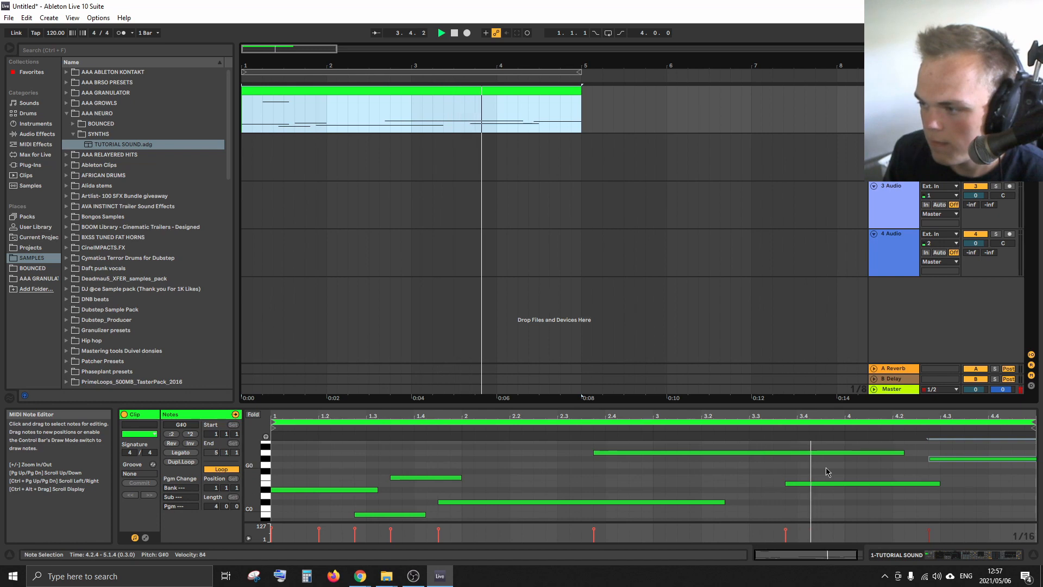
pyautogui.press('space')
# Set the Auto Filter frequency to about 582 Hz and show its automation on the synth track
pyautogui.click(938, 555)
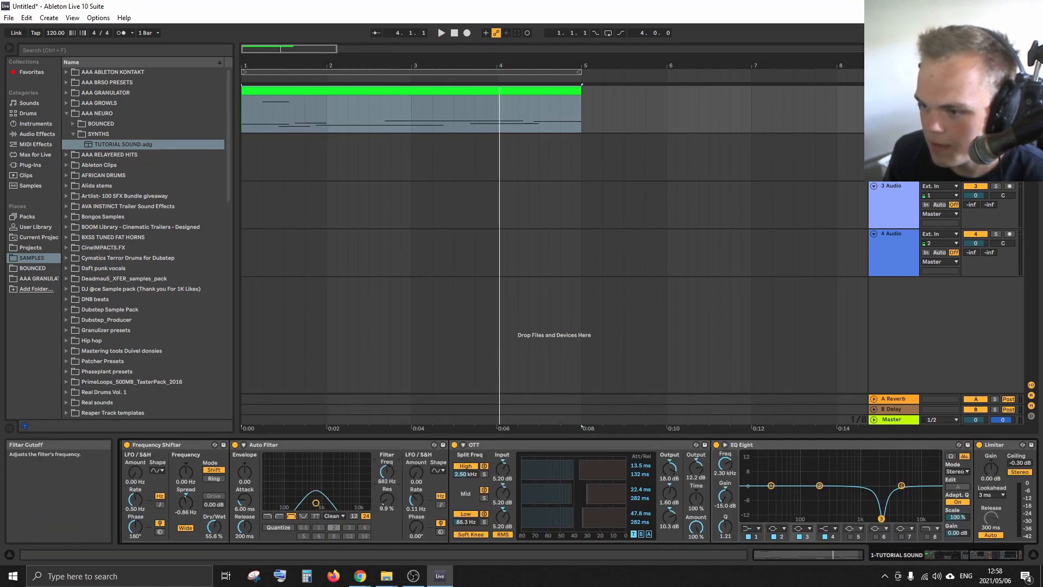
pyautogui.moveTo(386, 472); pyautogui.dragTo(386, 469)
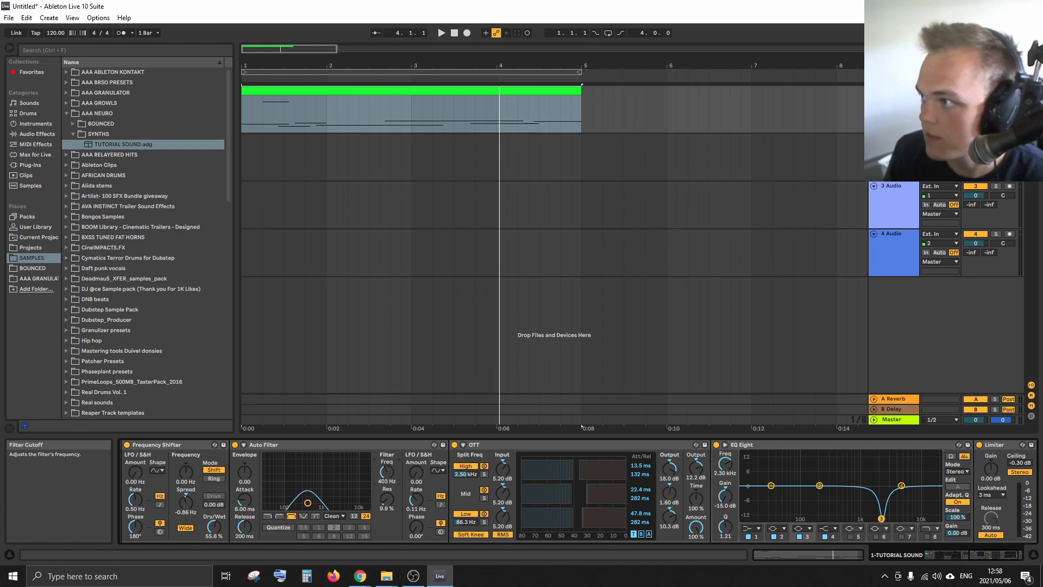
pyautogui.click(1017, 72)
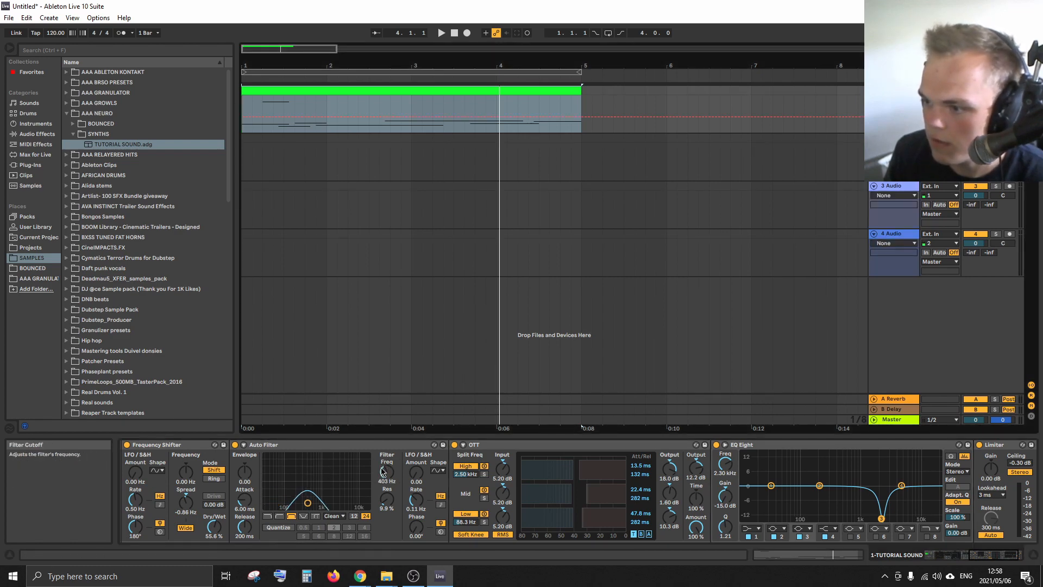
pyautogui.moveTo(308, 503)
pyautogui.mouseDown()
pyautogui.moveTo(333, 502)
pyautogui.moveTo(314, 503)
pyautogui.mouseUp()
# Draw a zigzag Auto Filter frequency automation across the clip from bar 1 to late in bar 3
pyautogui.click(245, 121)
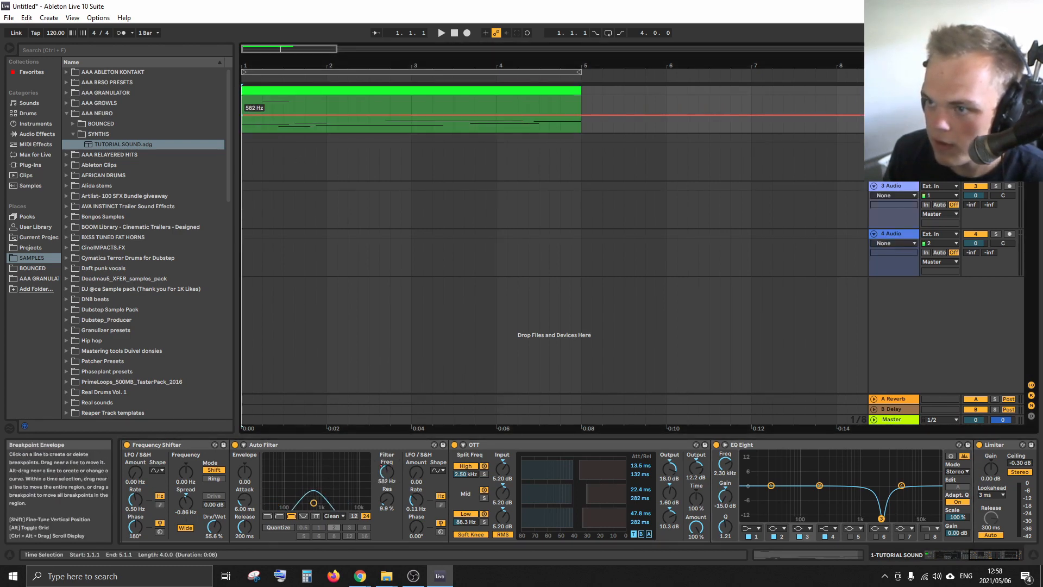
pyautogui.moveTo(242, 116); pyautogui.dragTo(507, 123)
pyautogui.click(492, 126)
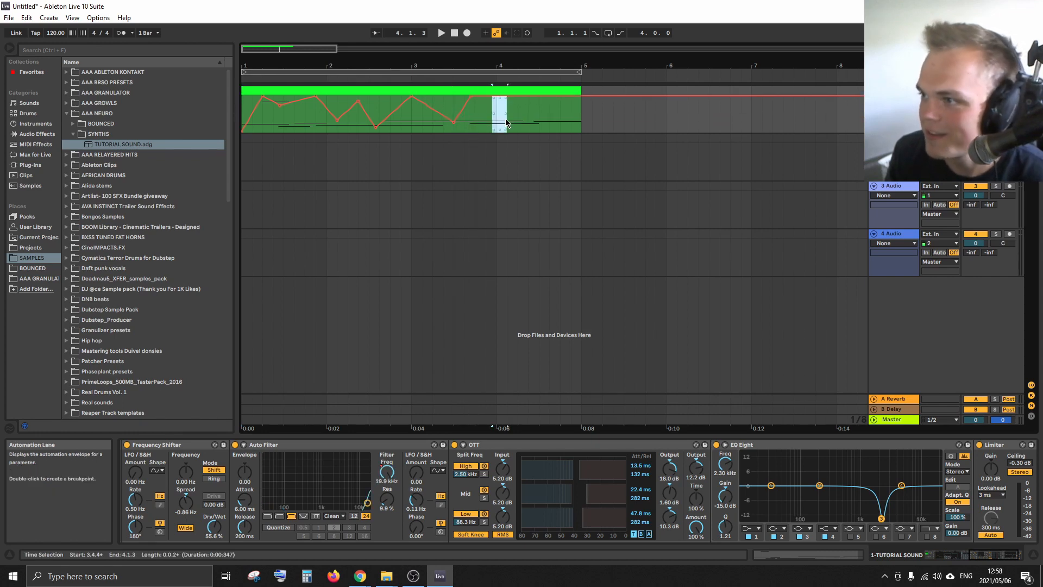
# Continue the filter frequency zigzag with alternating low and high breakpoints from the end of bar 3 through bar 4
pyautogui.doubleClick(518, 120)
pyautogui.keyDown('shift'); pyautogui.doubleClick(487, 120); pyautogui.keyUp('shift')
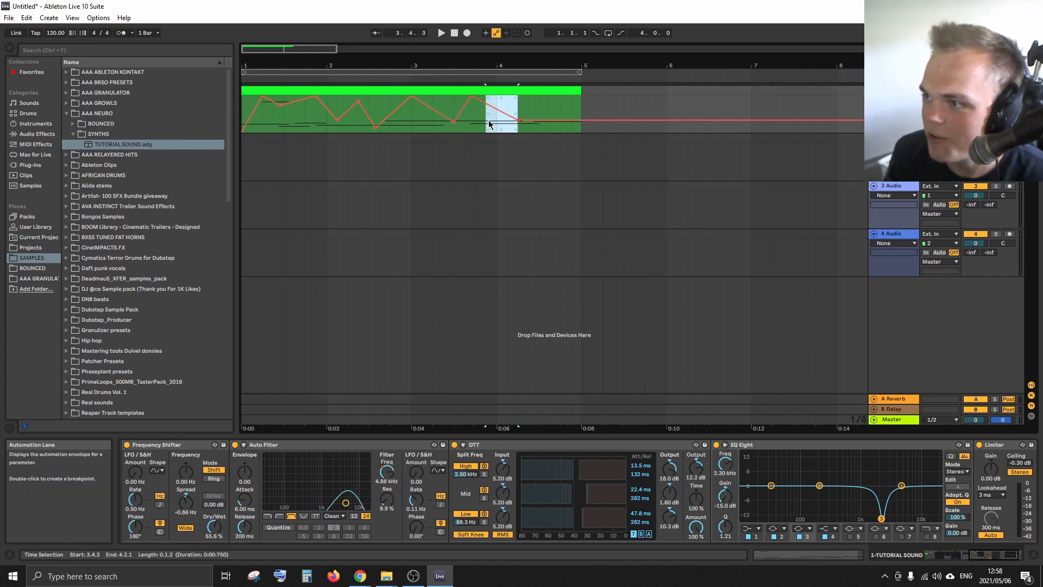
pyautogui.keyDown('shift'); pyautogui.doubleClick(546, 108); pyautogui.keyUp('shift')
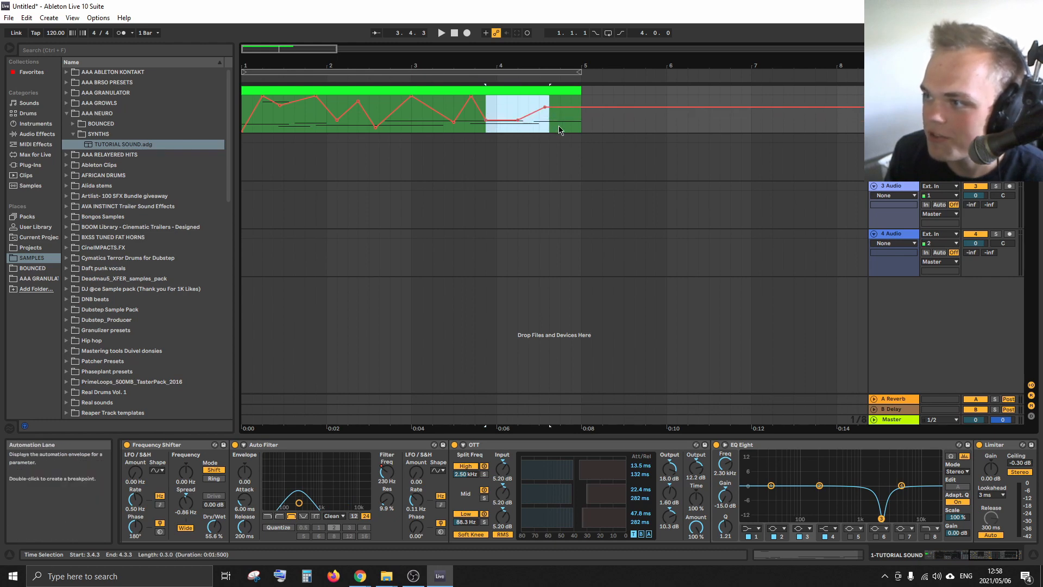
pyautogui.keyDown('shift'); pyautogui.doubleClick(561, 125); pyautogui.keyUp('shift')
pyautogui.keyDown('shift'); pyautogui.doubleClick(571, 101); pyautogui.keyUp('shift')
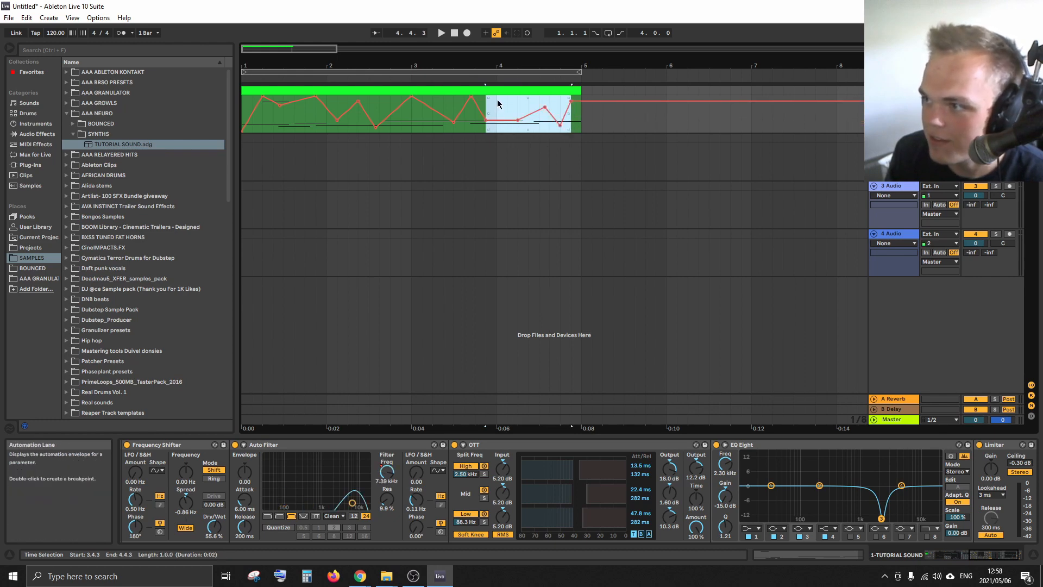
pyautogui.click(499, 101)
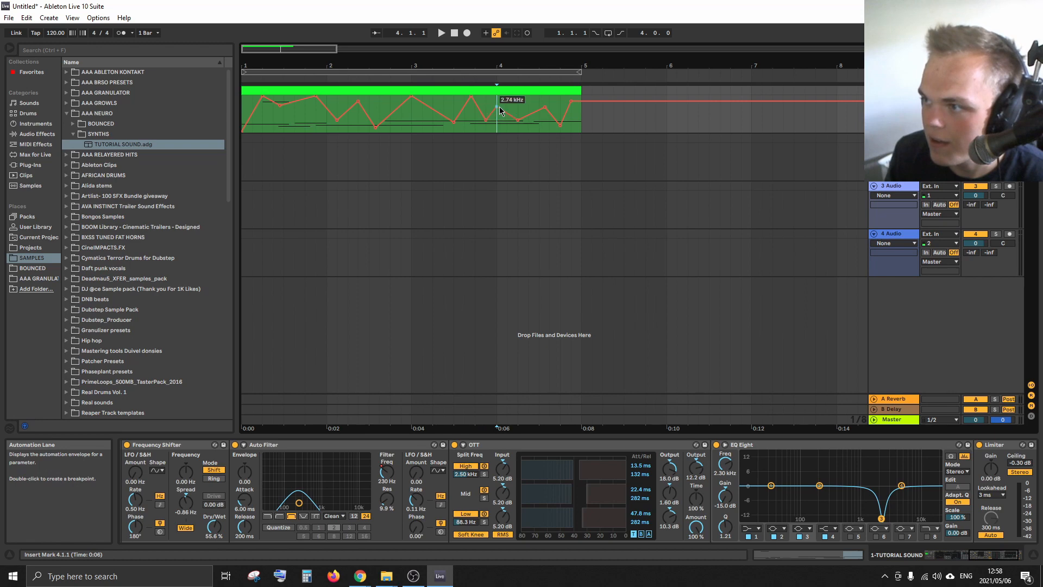
pyautogui.doubleClick(496, 104)
# Add extra breakpoints to the filter frequency automation in late bar 2 and the middle of bar 3 for faster sweeps
pyautogui.doubleClick(432, 124)
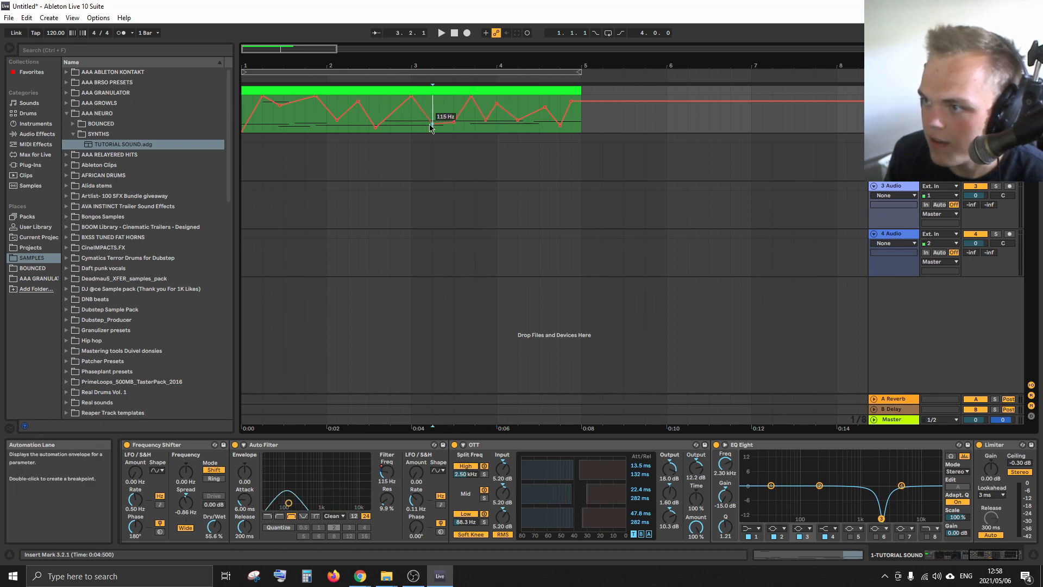
pyautogui.doubleClick(443, 98)
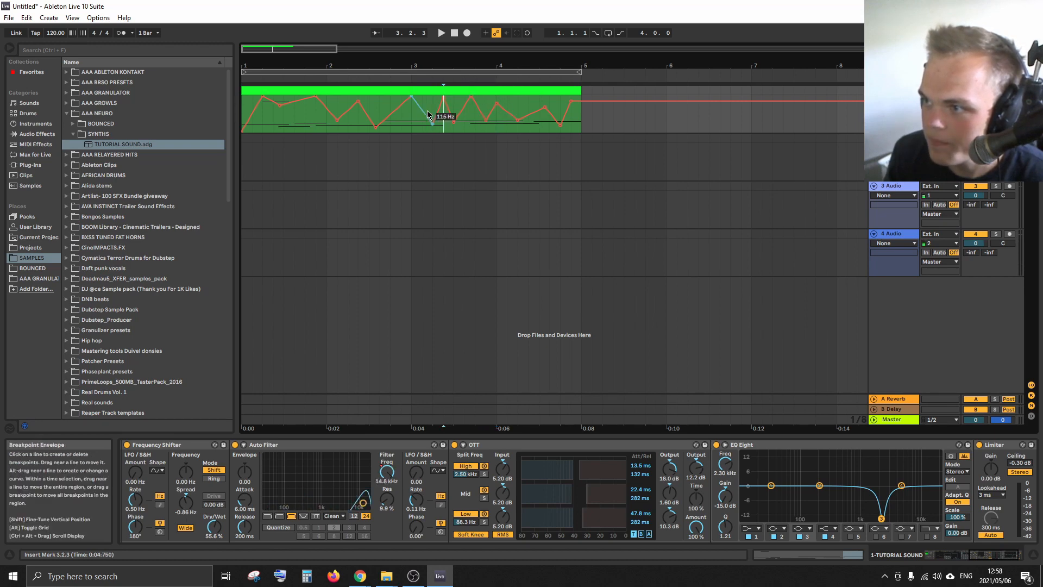
pyautogui.click(390, 108)
pyautogui.doubleClick(389, 104)
# Add more alternating filter frequency breakpoints from early bar 1 to the start of bar 2, and play back the result
pyautogui.doubleClick(300, 120)
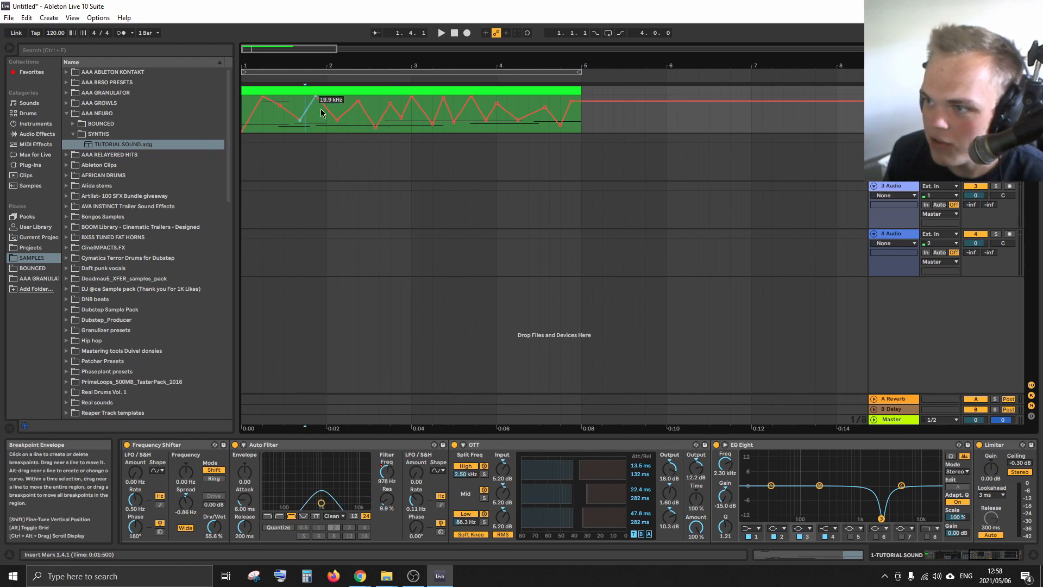
pyautogui.click(334, 99)
pyautogui.doubleClick(334, 98)
pyautogui.doubleClick(320, 120)
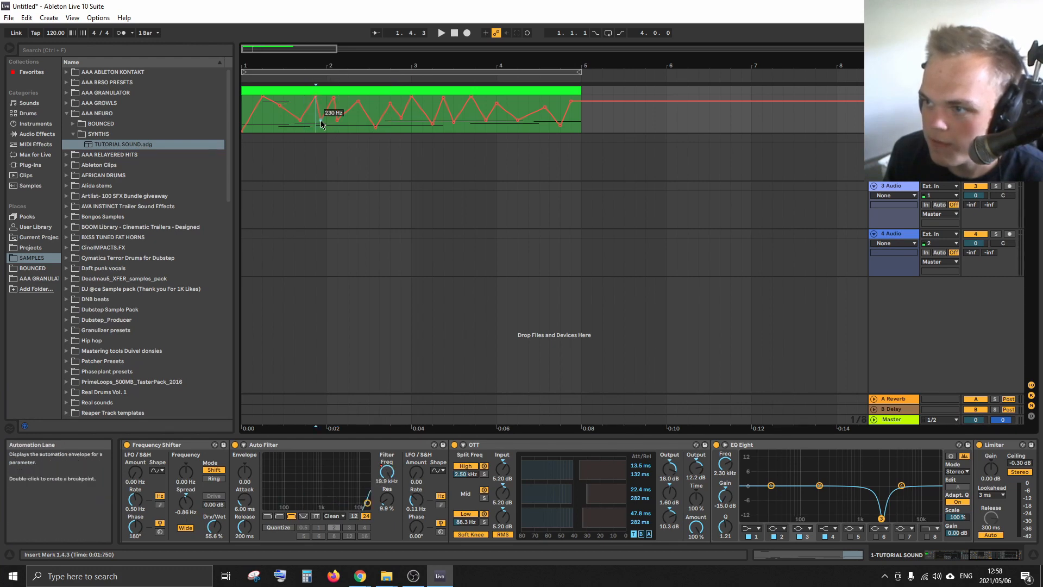
pyautogui.click(291, 98)
pyautogui.doubleClick(291, 99)
pyautogui.doubleClick(270, 125)
pyautogui.click(273, 100)
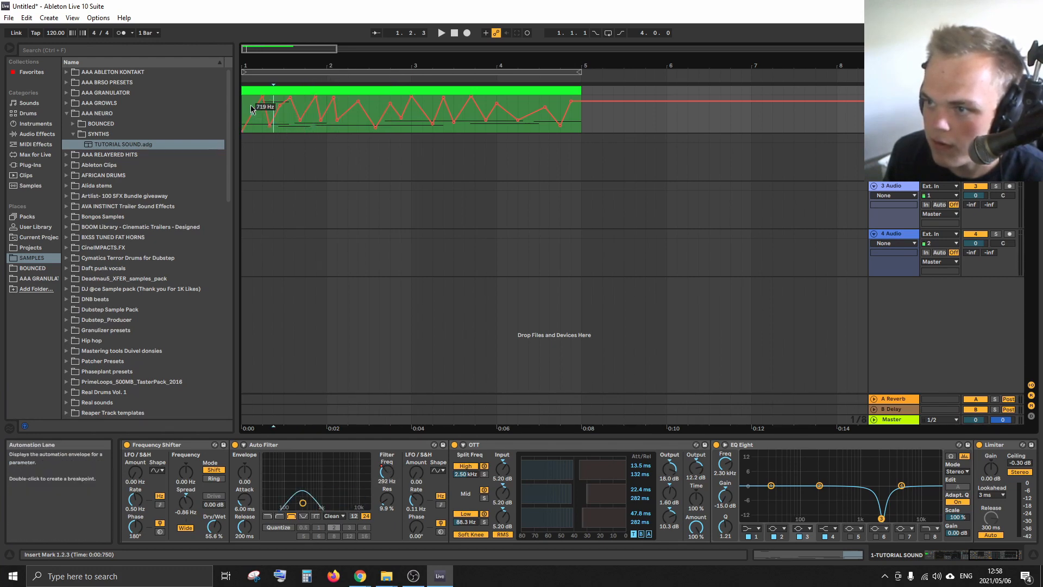
pyautogui.press('space')
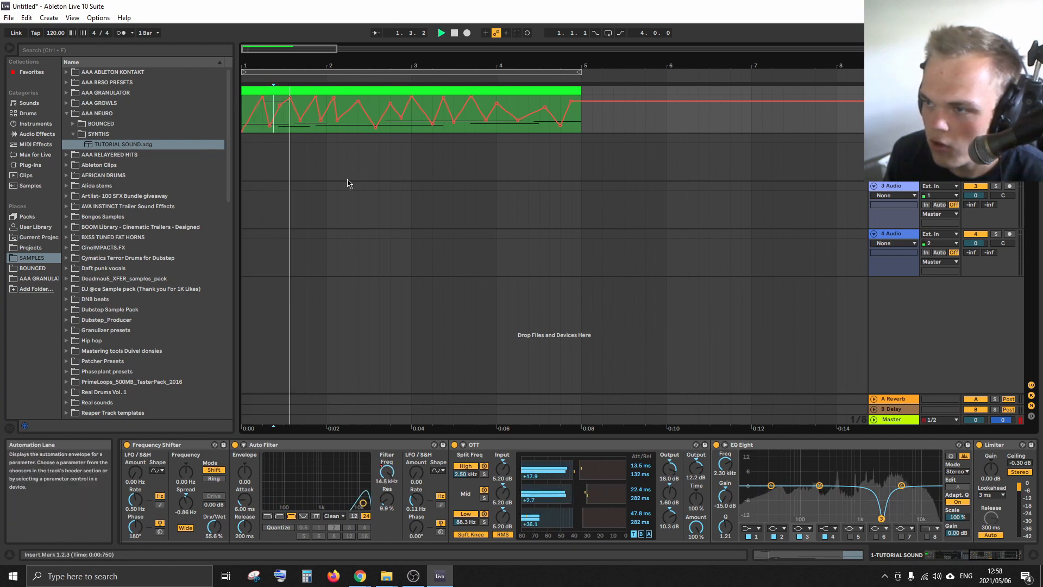
pyautogui.press('space')
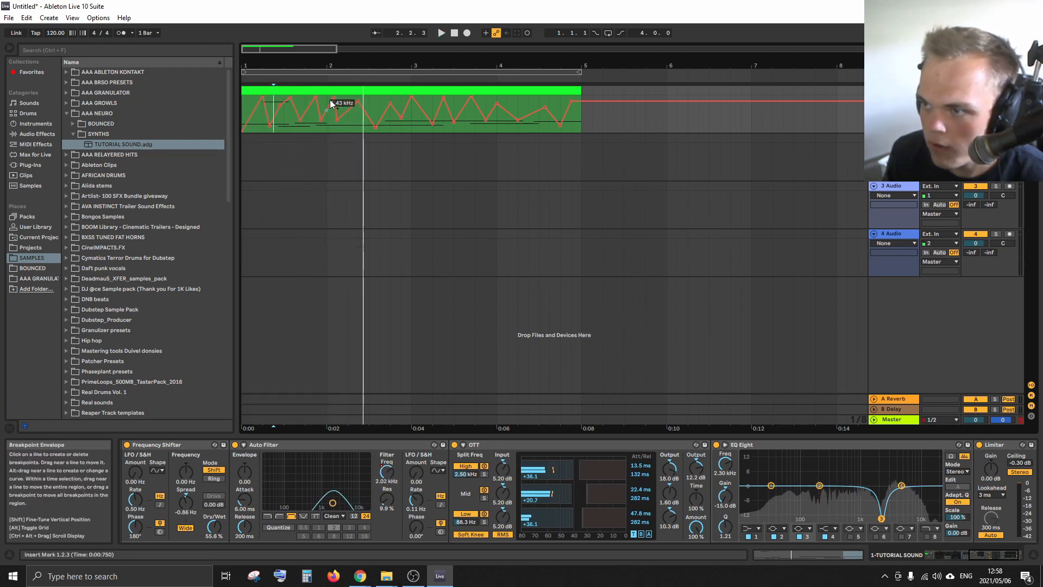
# Lower the filter frequency peaks near the start of bar 2, and skew the four-bar automation downward at both ends, checking by playback
pyautogui.moveTo(333, 102)
pyautogui.mouseDown()
pyautogui.moveTo(325, 106)
pyautogui.moveTo(367, 111)
pyautogui.mouseUp()
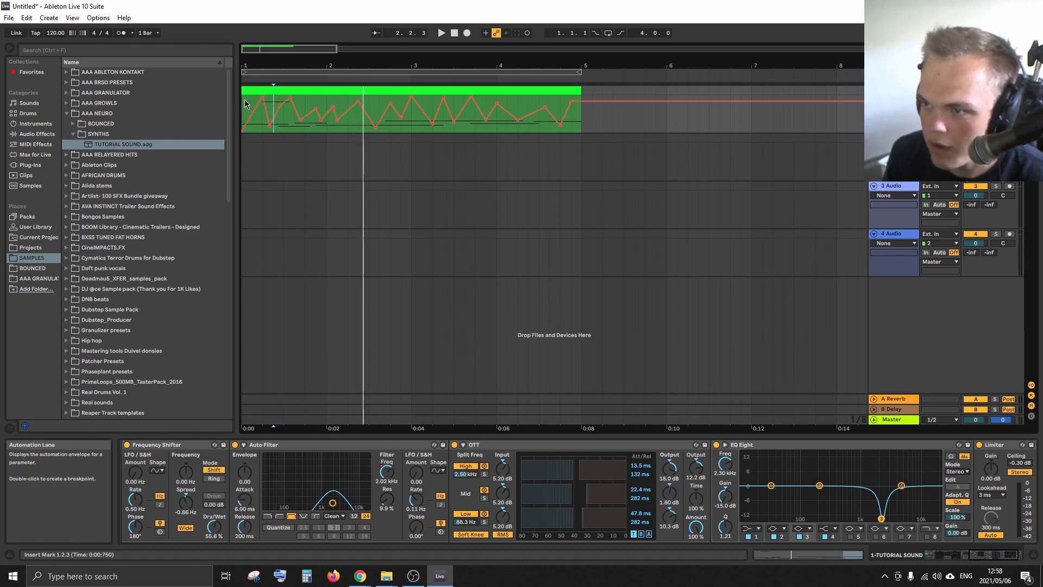
pyautogui.moveTo(244, 105); pyautogui.dragTo(586, 106)
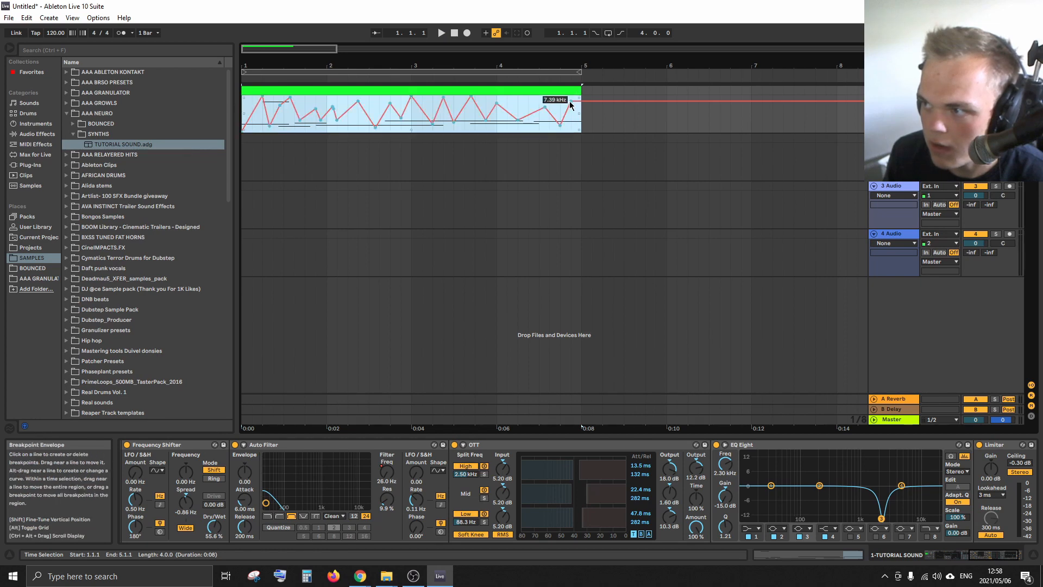
pyautogui.moveTo(579, 97); pyautogui.dragTo(579, 115)
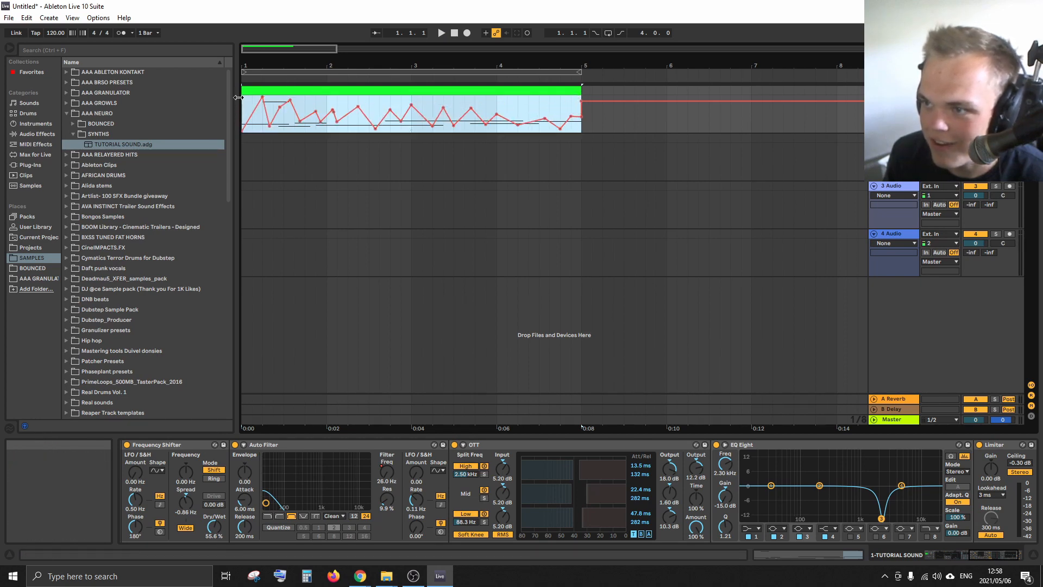
pyautogui.moveTo(244, 98); pyautogui.dragTo(244, 106)
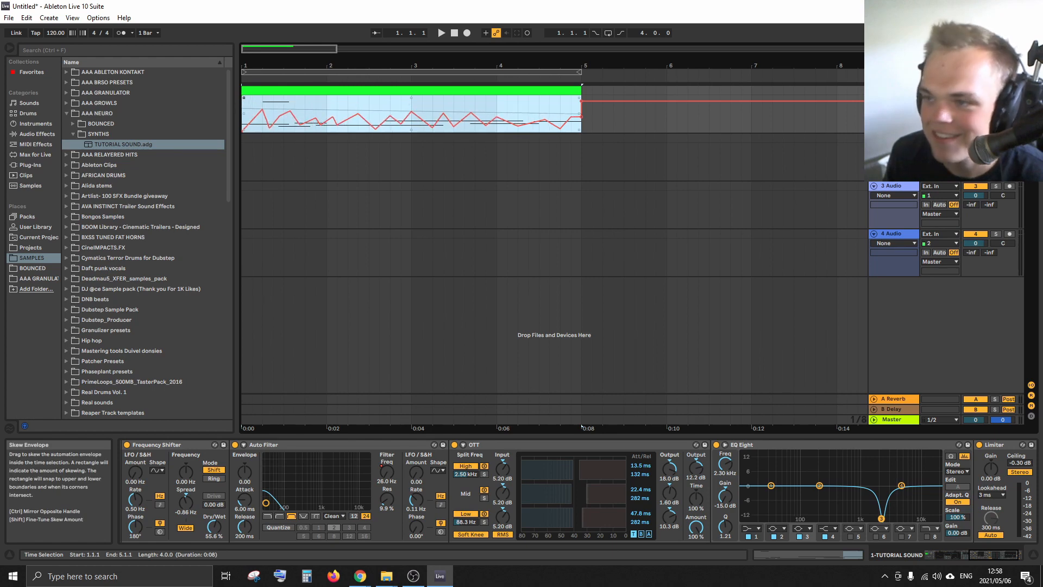
pyautogui.press('space')
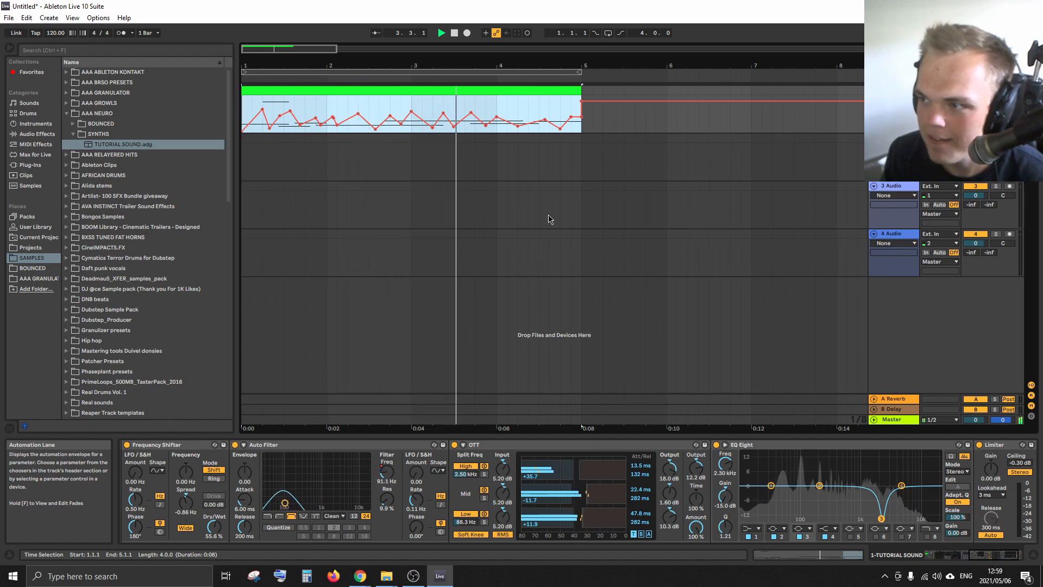
pyautogui.press('space')
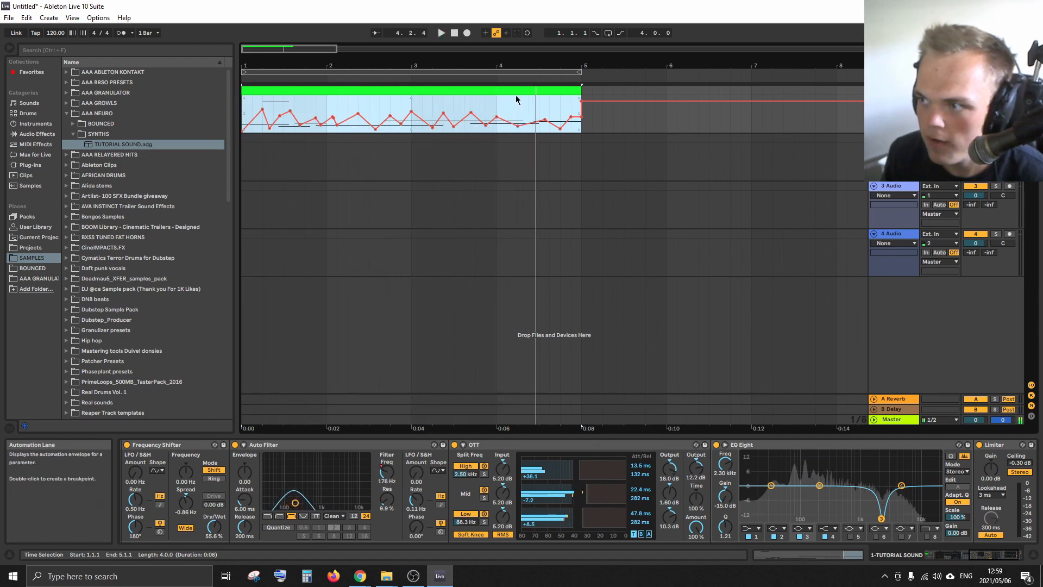
# Open the MIDI clip in an enlarged note editor and add one-beat high notes, D#3 late in bar 2 and F#2 at 3.2
pyautogui.doubleClick(515, 91)
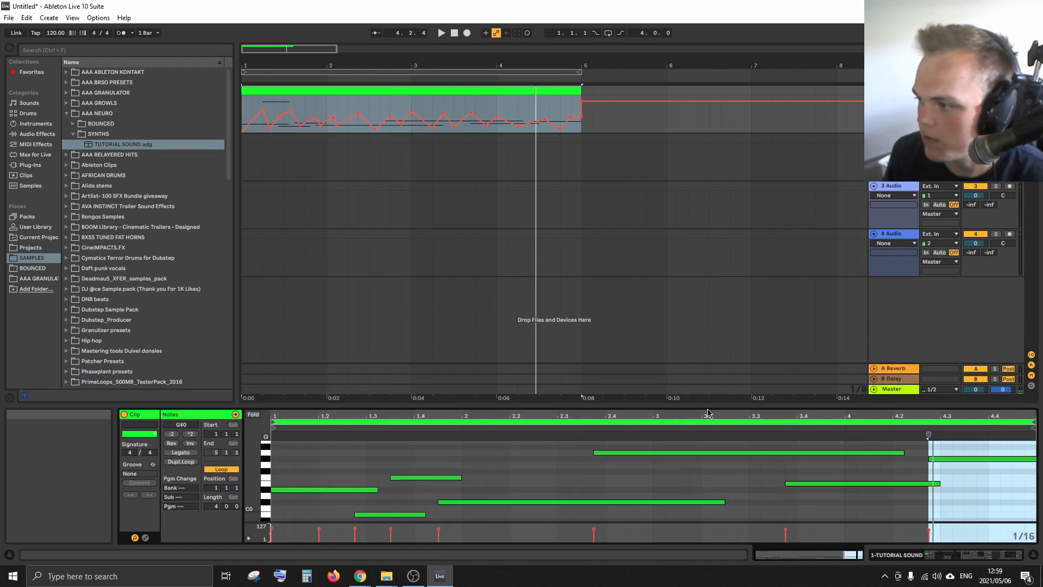
pyautogui.moveTo(714, 406); pyautogui.dragTo(691, 246)
pyautogui.scroll(-2, 667, 386)
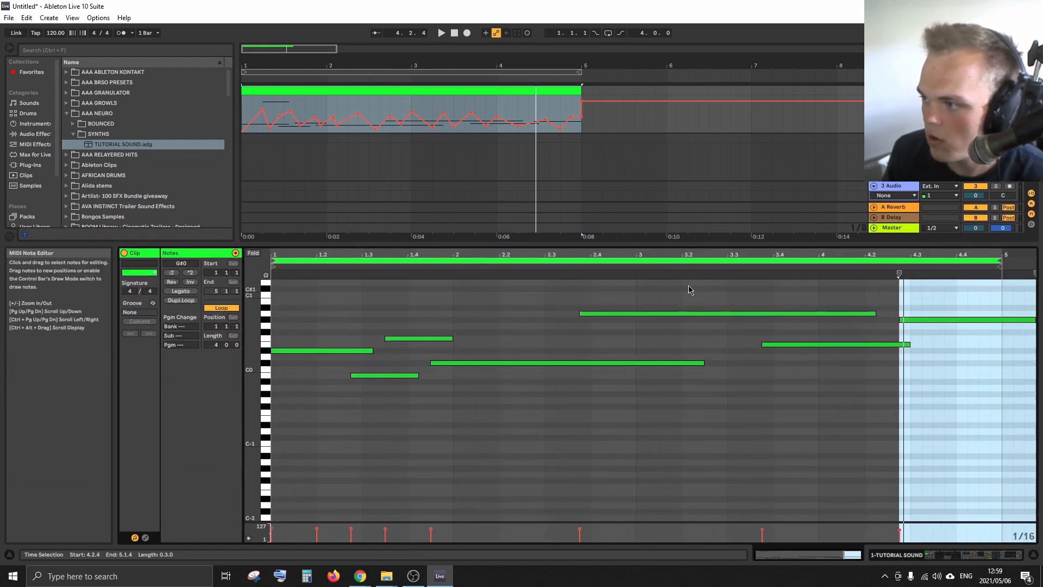
pyautogui.scroll(2, 712, 305)
pyautogui.scroll(7, 711, 307)
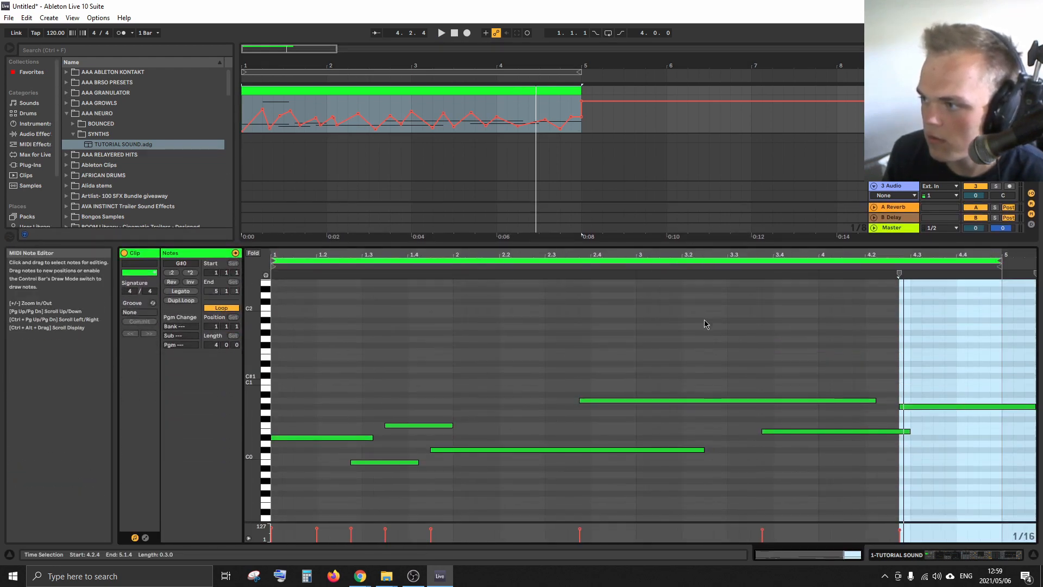
pyautogui.doubleClick(574, 291)
pyautogui.moveTo(574, 292); pyautogui.dragTo(613, 294)
pyautogui.doubleClick(686, 346)
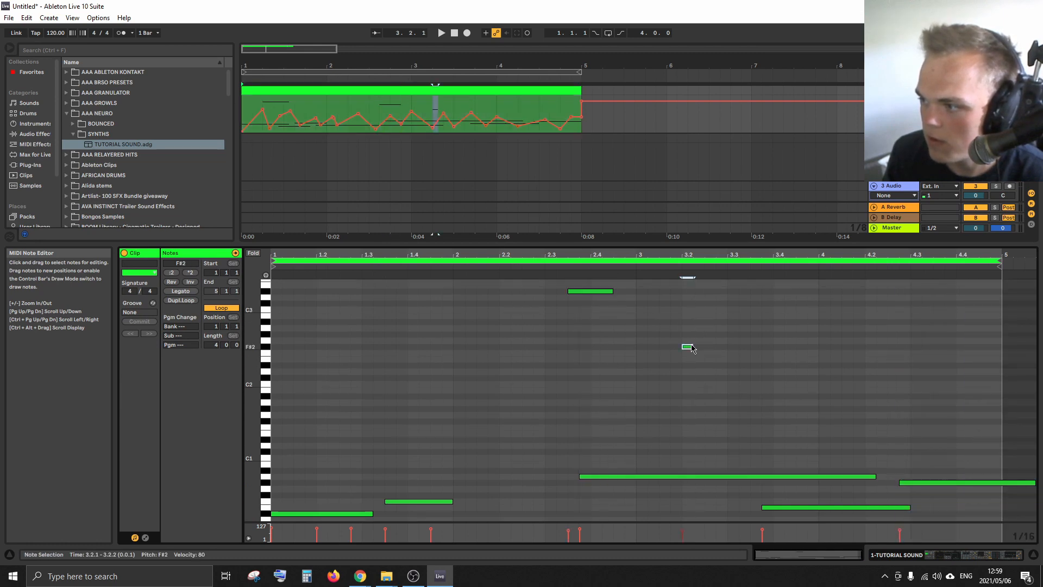
pyautogui.moveTo(694, 346); pyautogui.dragTo(727, 346)
# Add a short C3 note at the end of bar 3 and an A2 note from 4.2.4 to 4.4.2, and play the clip
pyautogui.doubleClick(810, 309)
pyautogui.moveTo(818, 309); pyautogui.dragTo(968, 330)
pyautogui.click(904, 326)
pyautogui.click(912, 328)
pyautogui.click(902, 331)
pyautogui.doubleClick(902, 329)
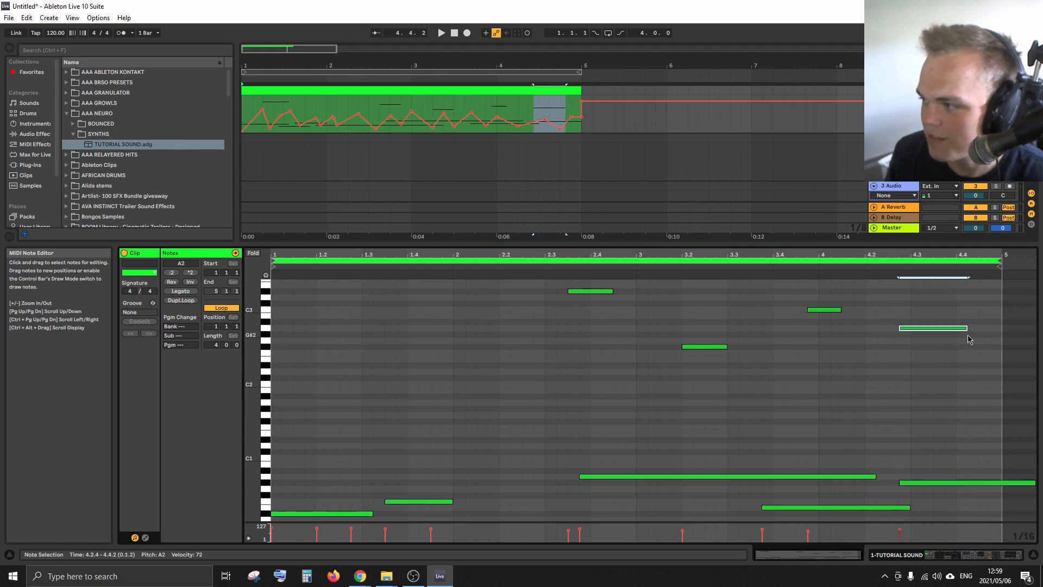
pyautogui.press('space')
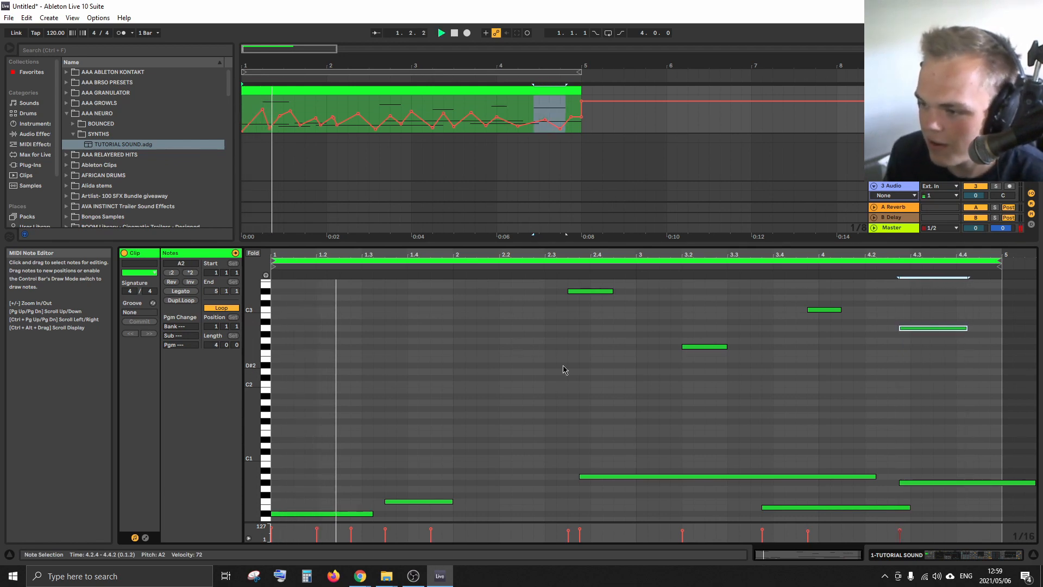